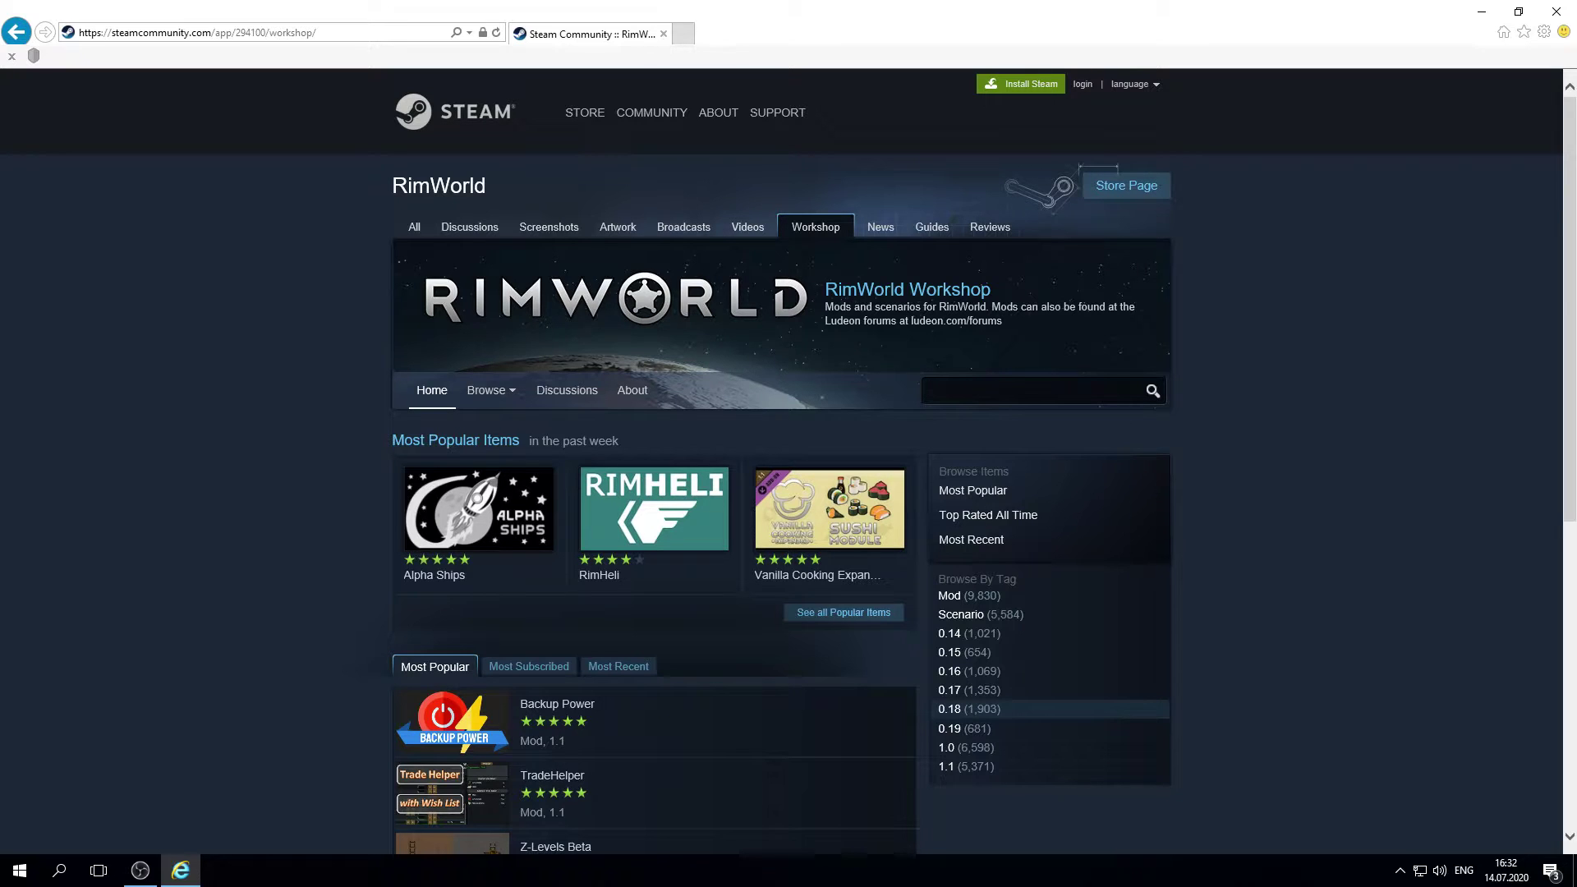
Search the RimWorld Workshop for "rimpy" and open the RimPy Mod Manager Database item to its download links
text(rimpy)
key(Return)
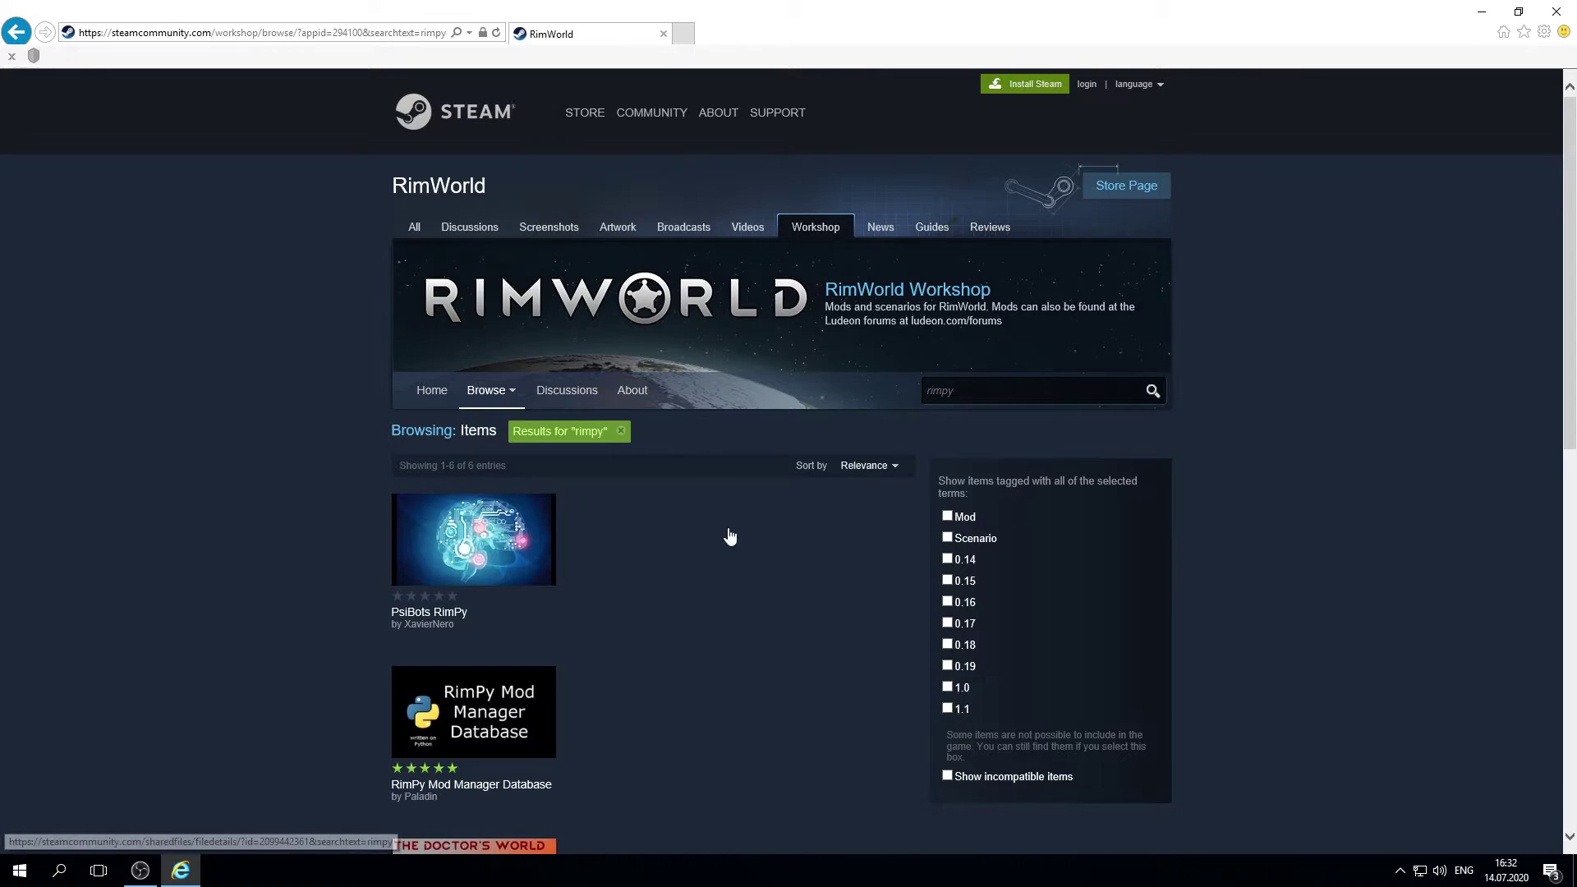
click(522, 712)
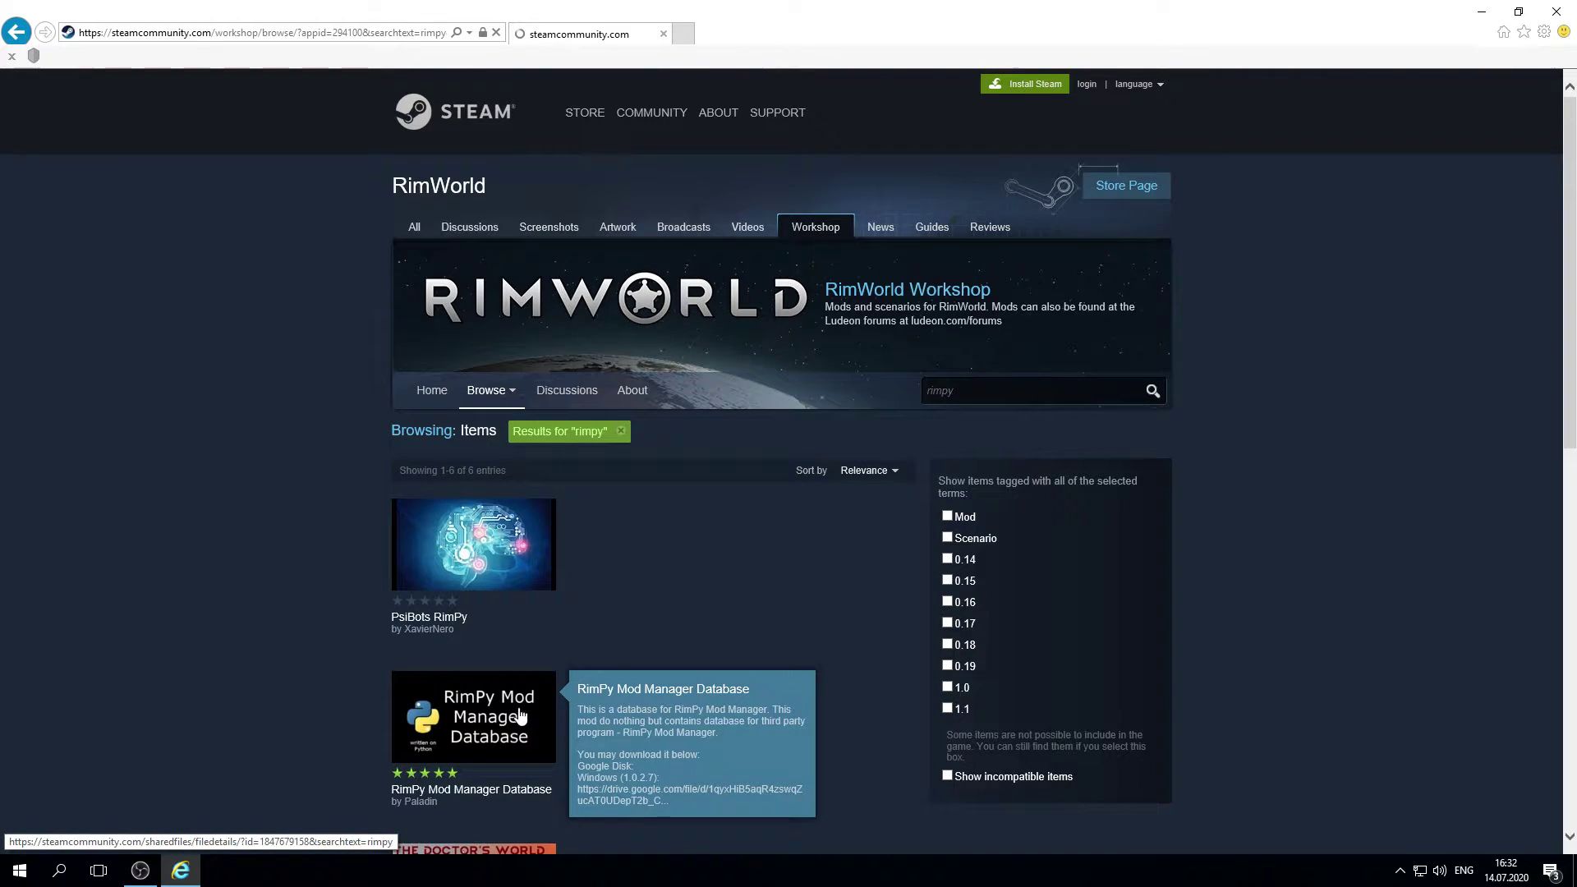
scroll(690, 536, down, 7)
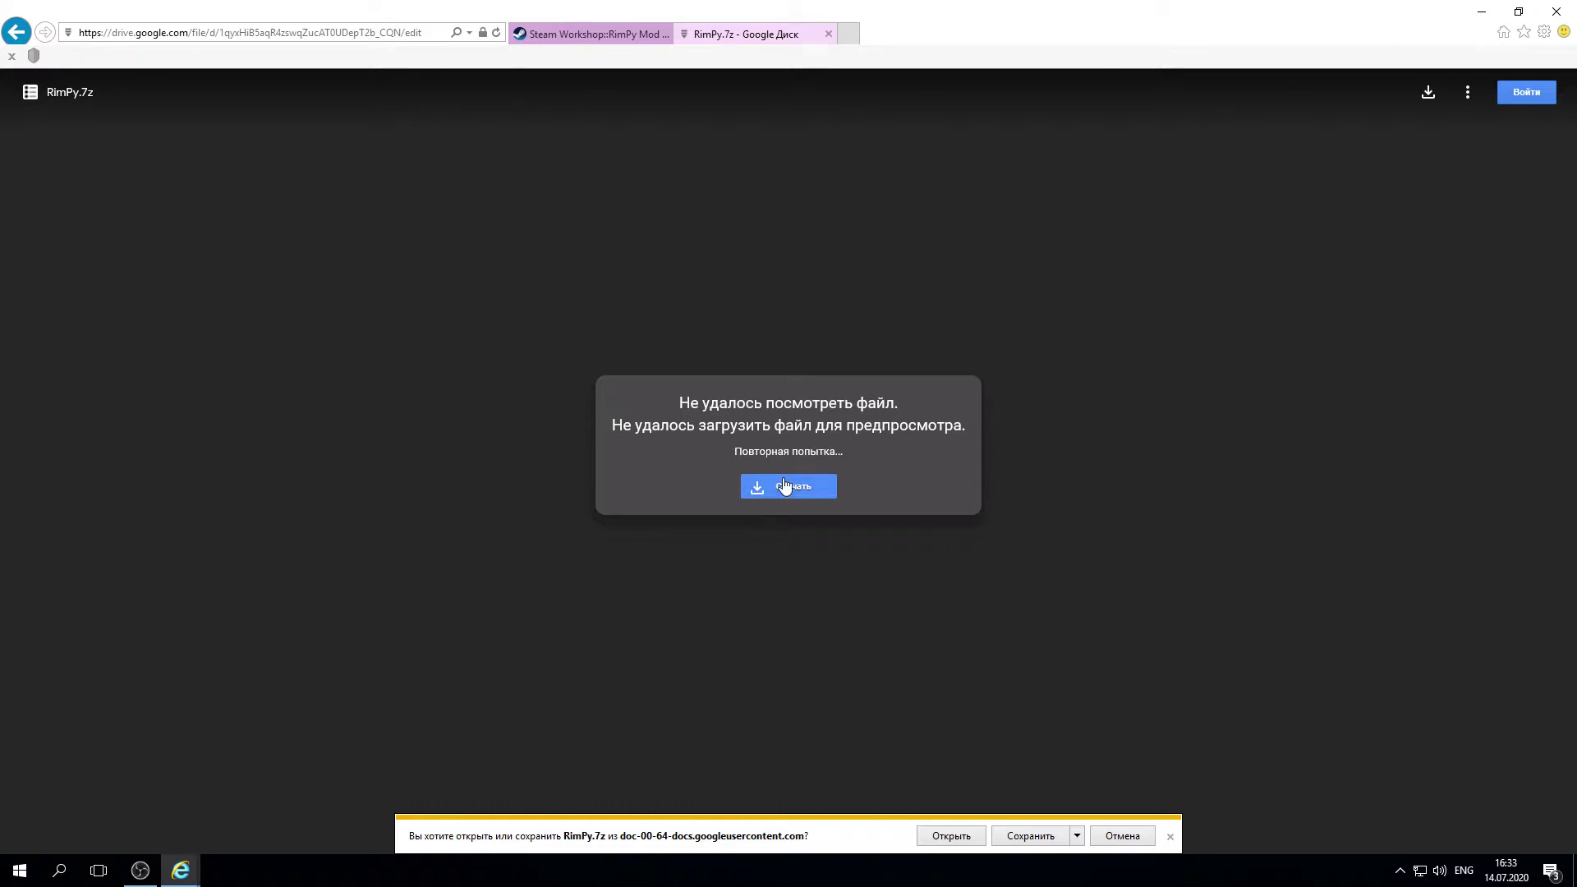
Open the downloaded RimPy.7z archive and extract all of its contents to the Desktop
click(951, 836)
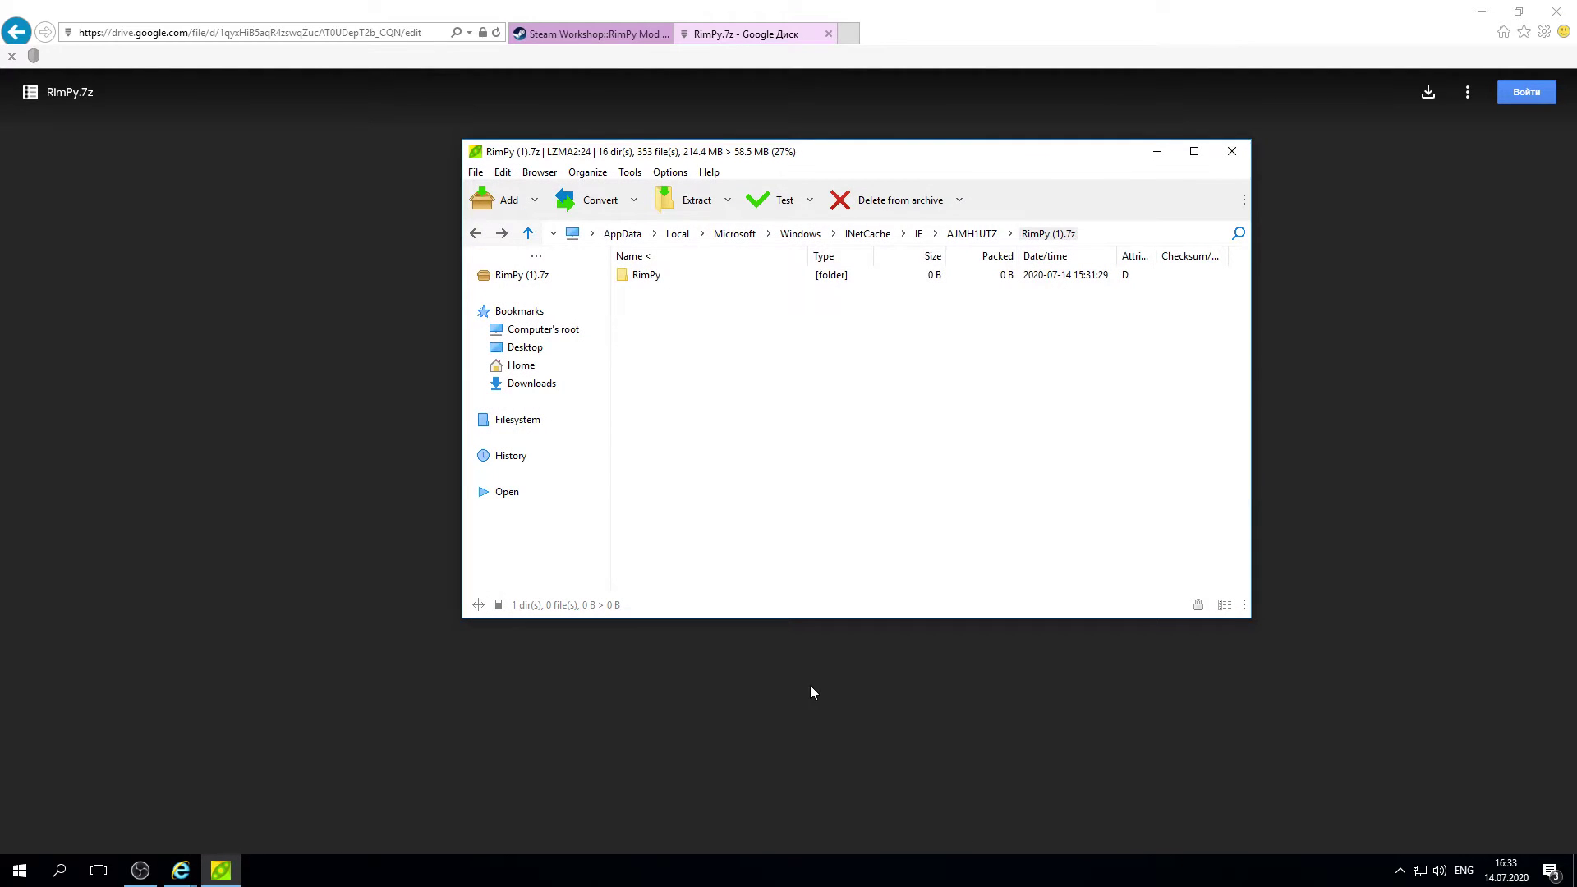
click(1482, 11)
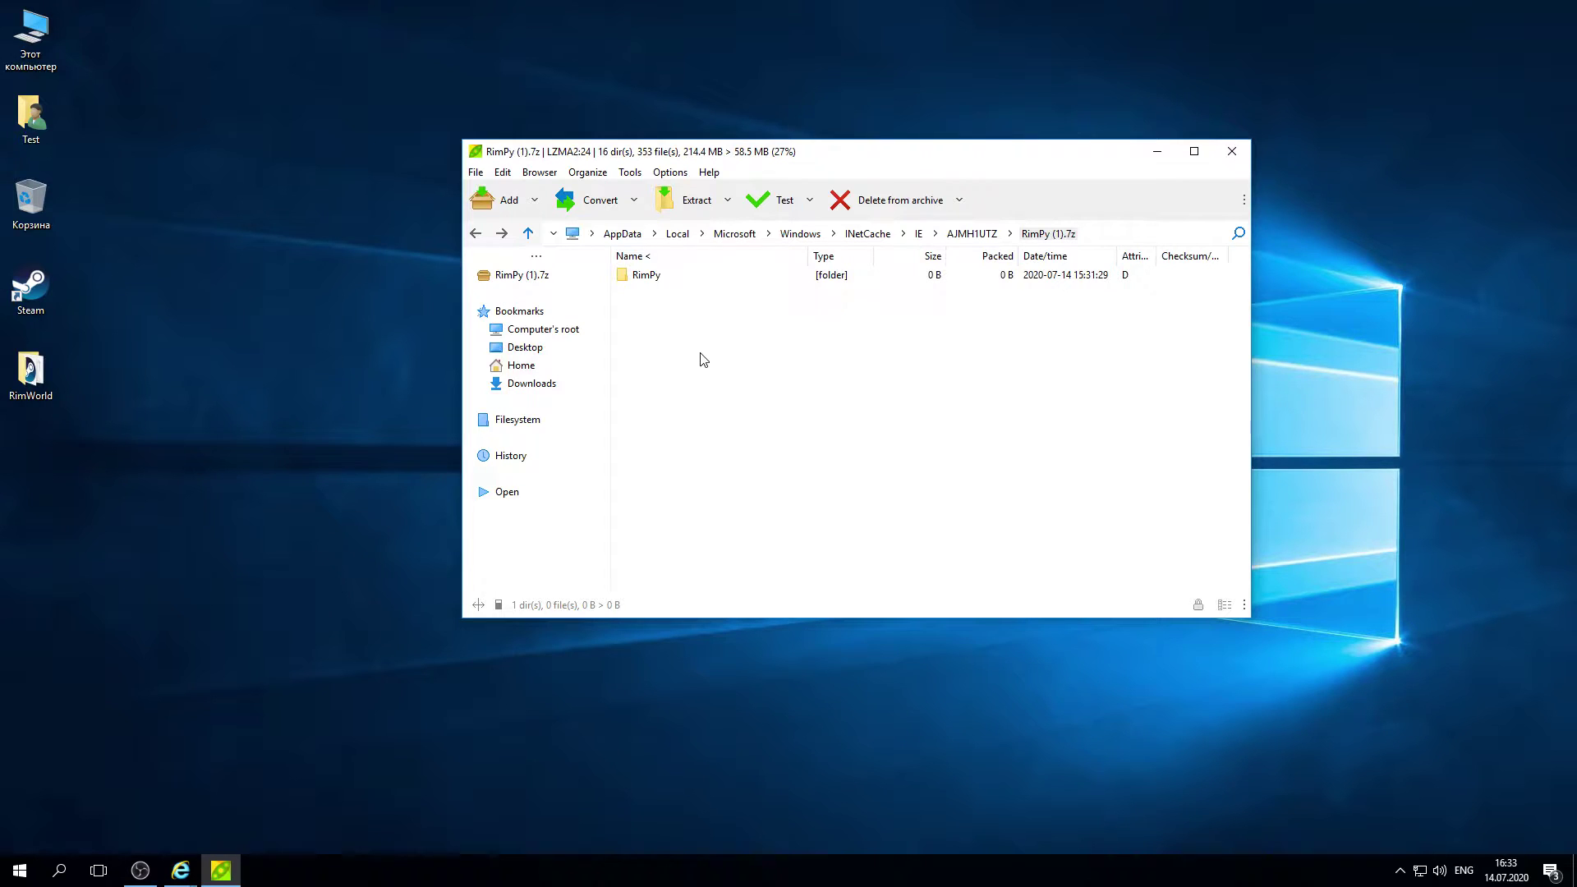
click(728, 200)
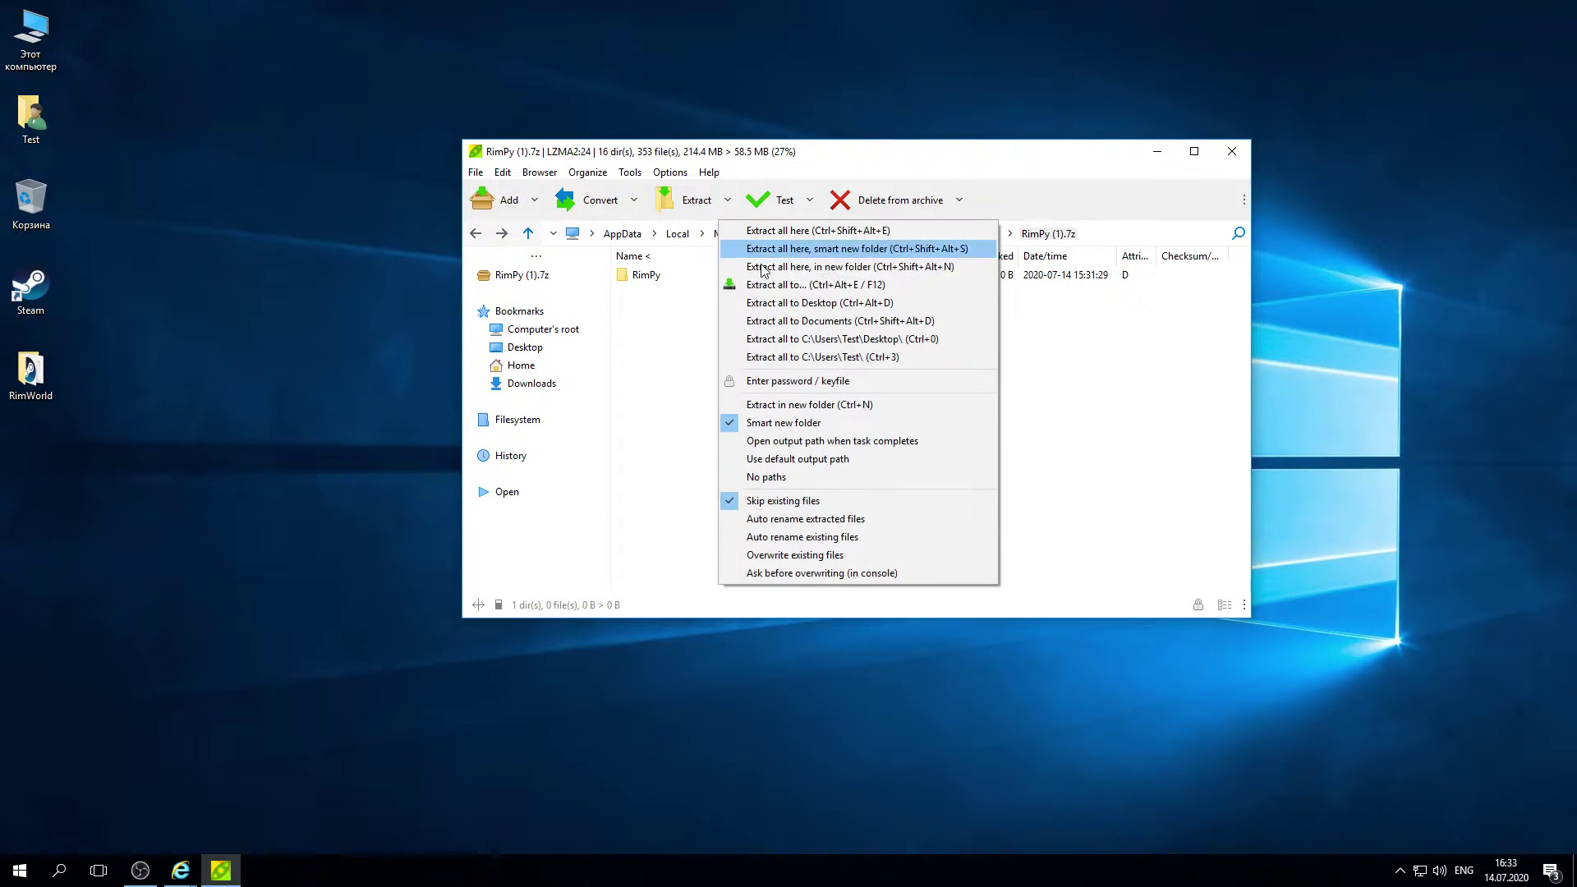
click(819, 285)
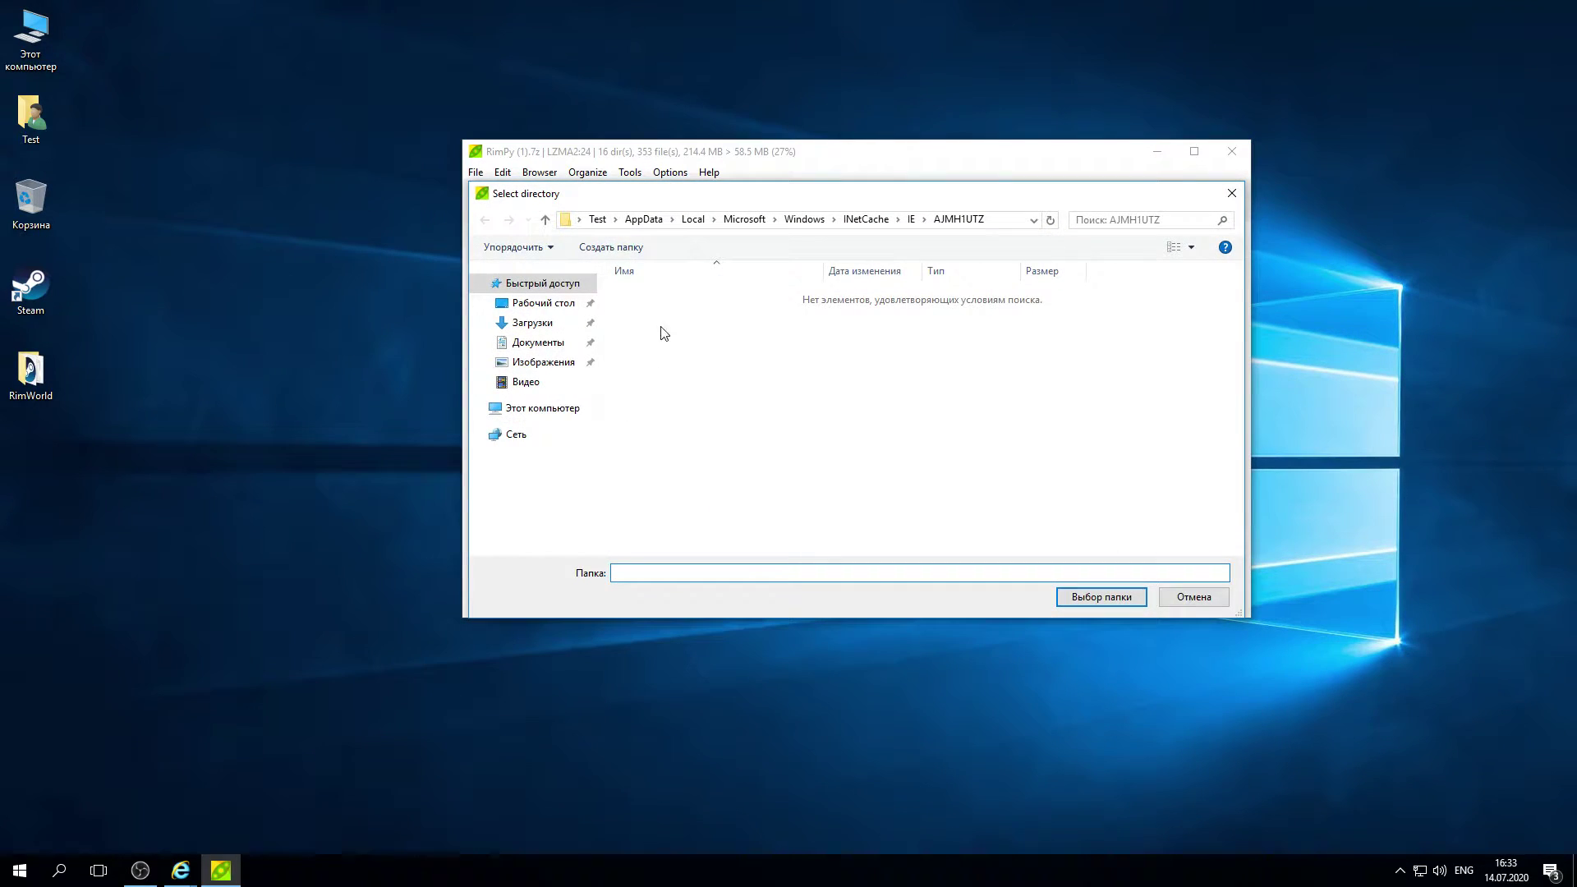
click(556, 309)
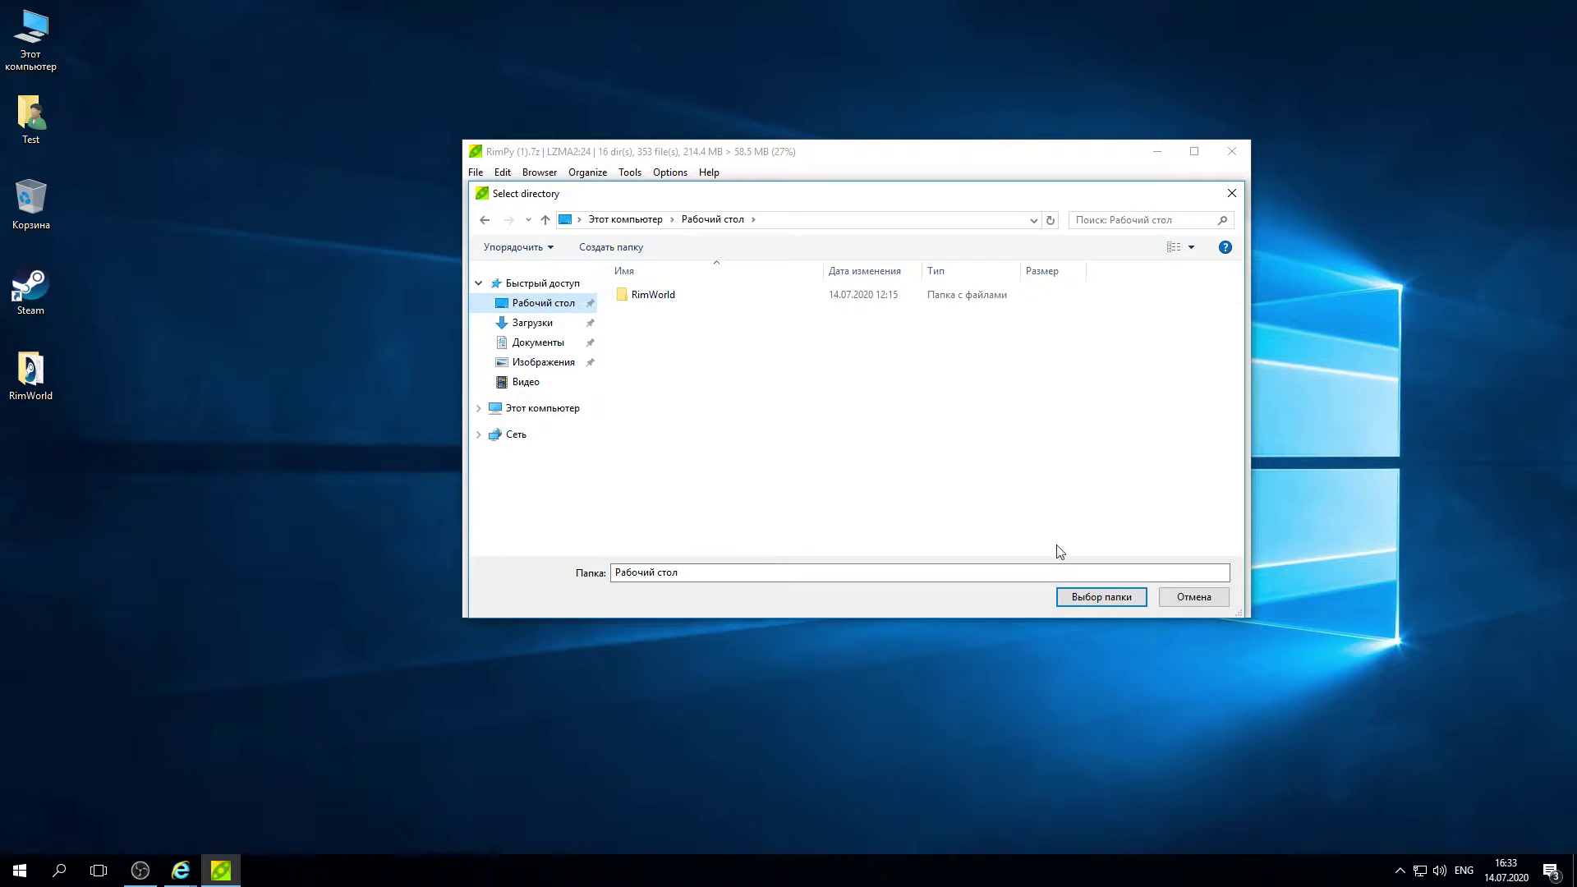
click(1102, 597)
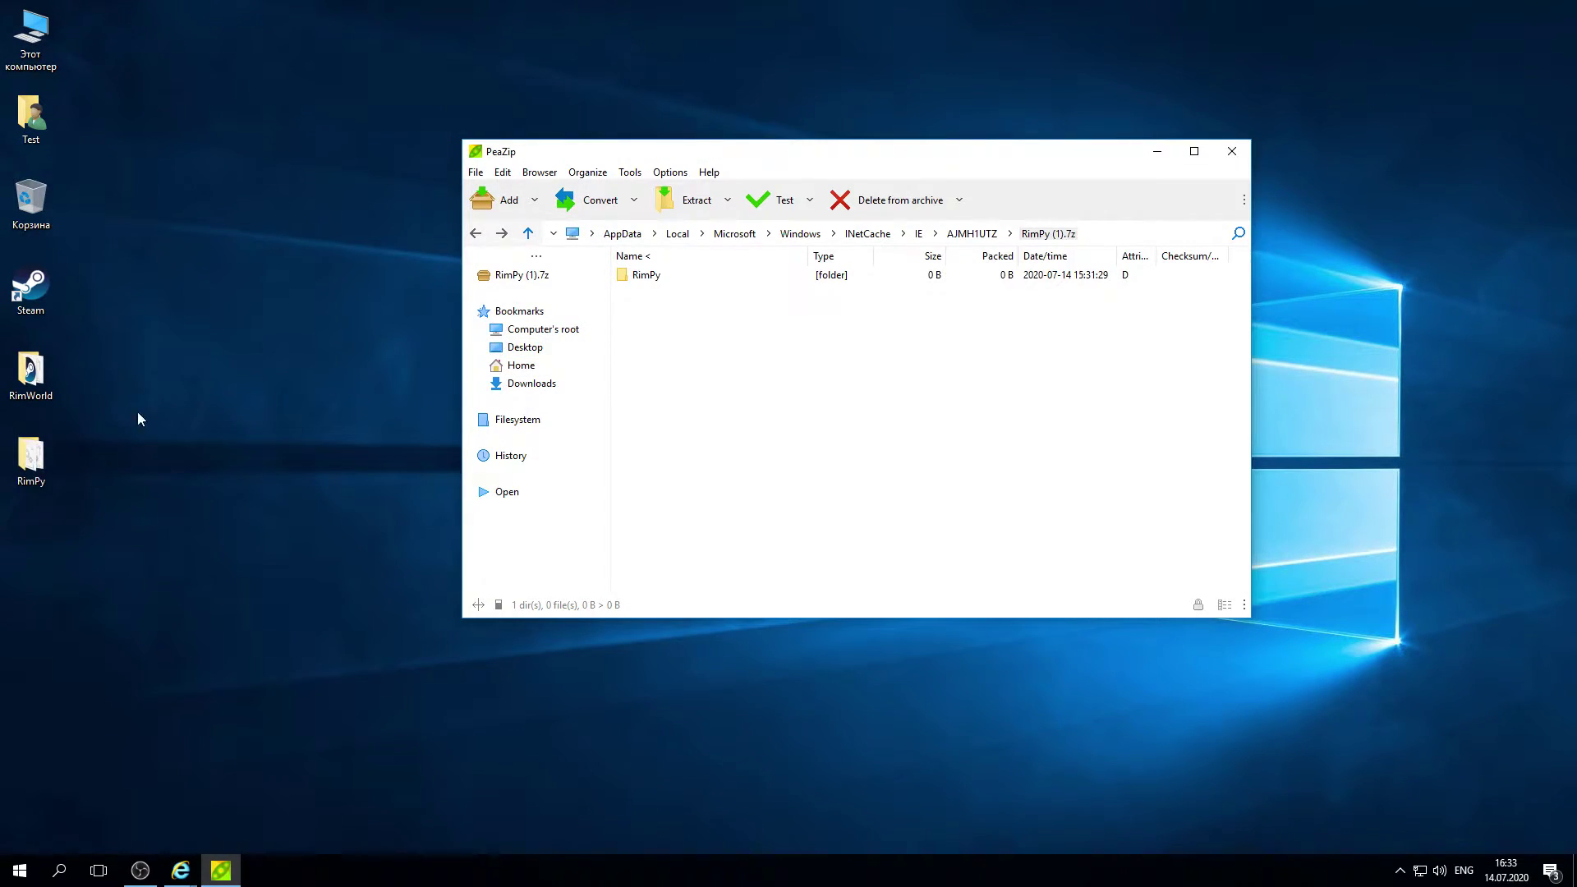
click(1230, 155)
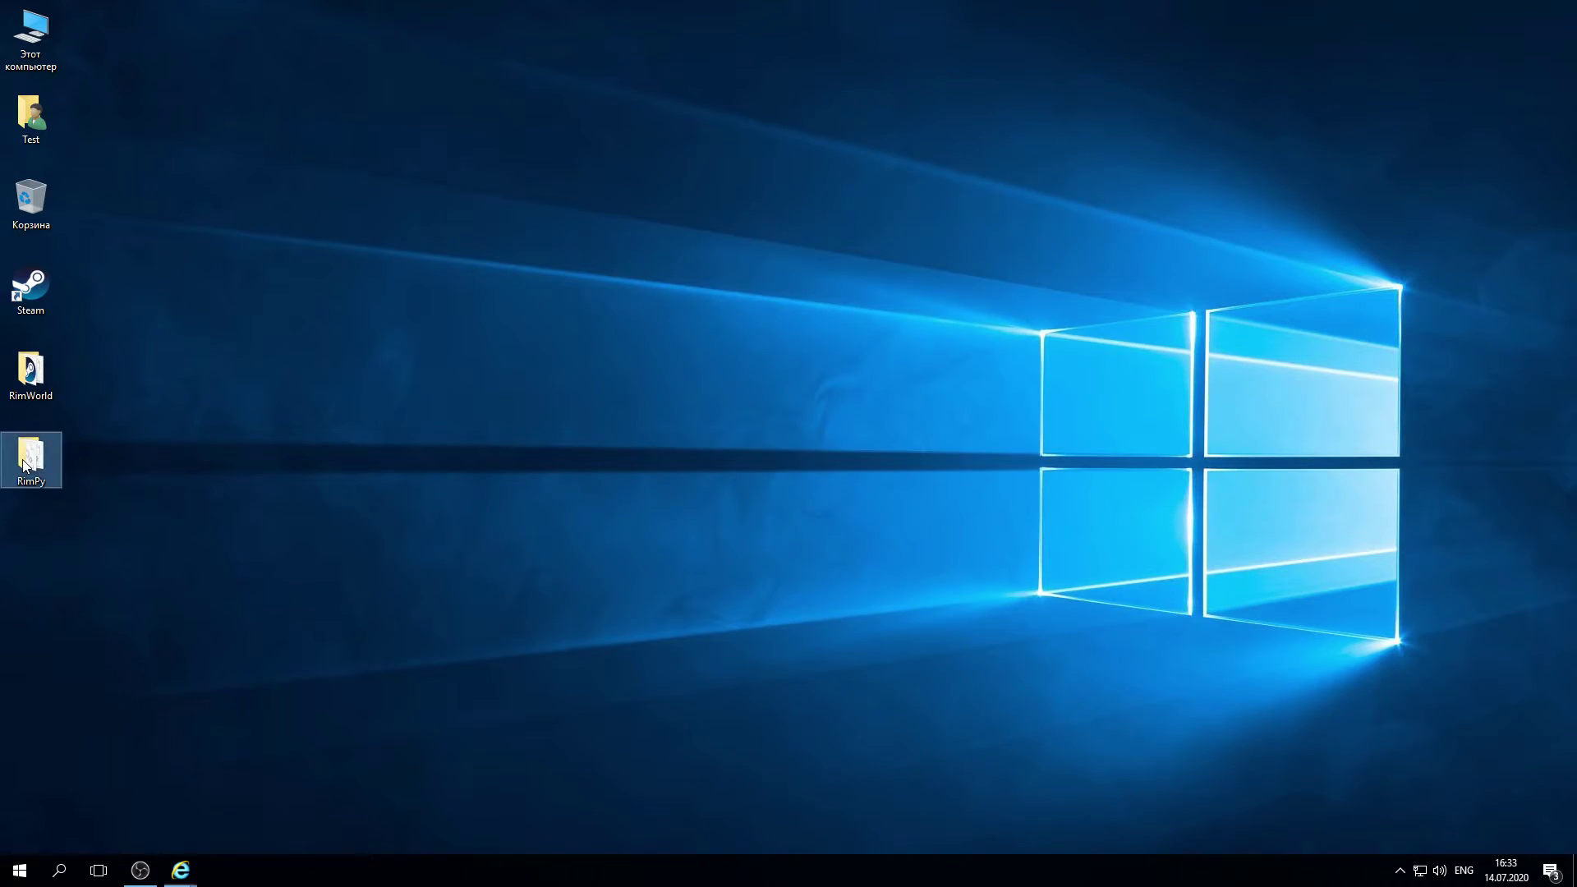
Launch the rimpy application from the extracted RimPy folder and dismiss the missed entries warning
double_click(31, 457)
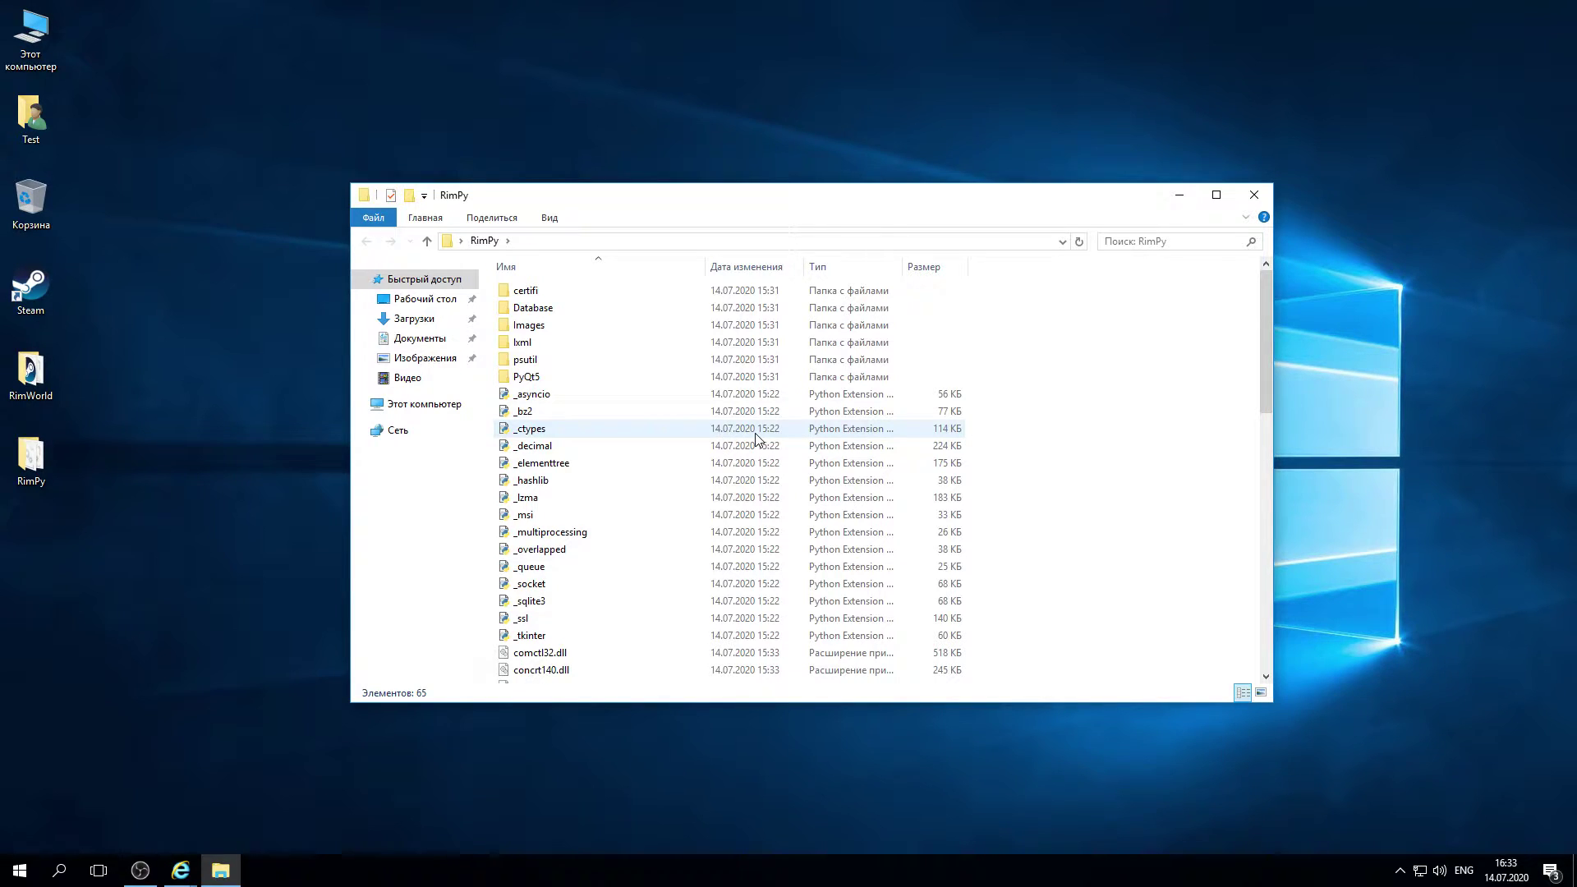
scroll(775, 474, down, 4)
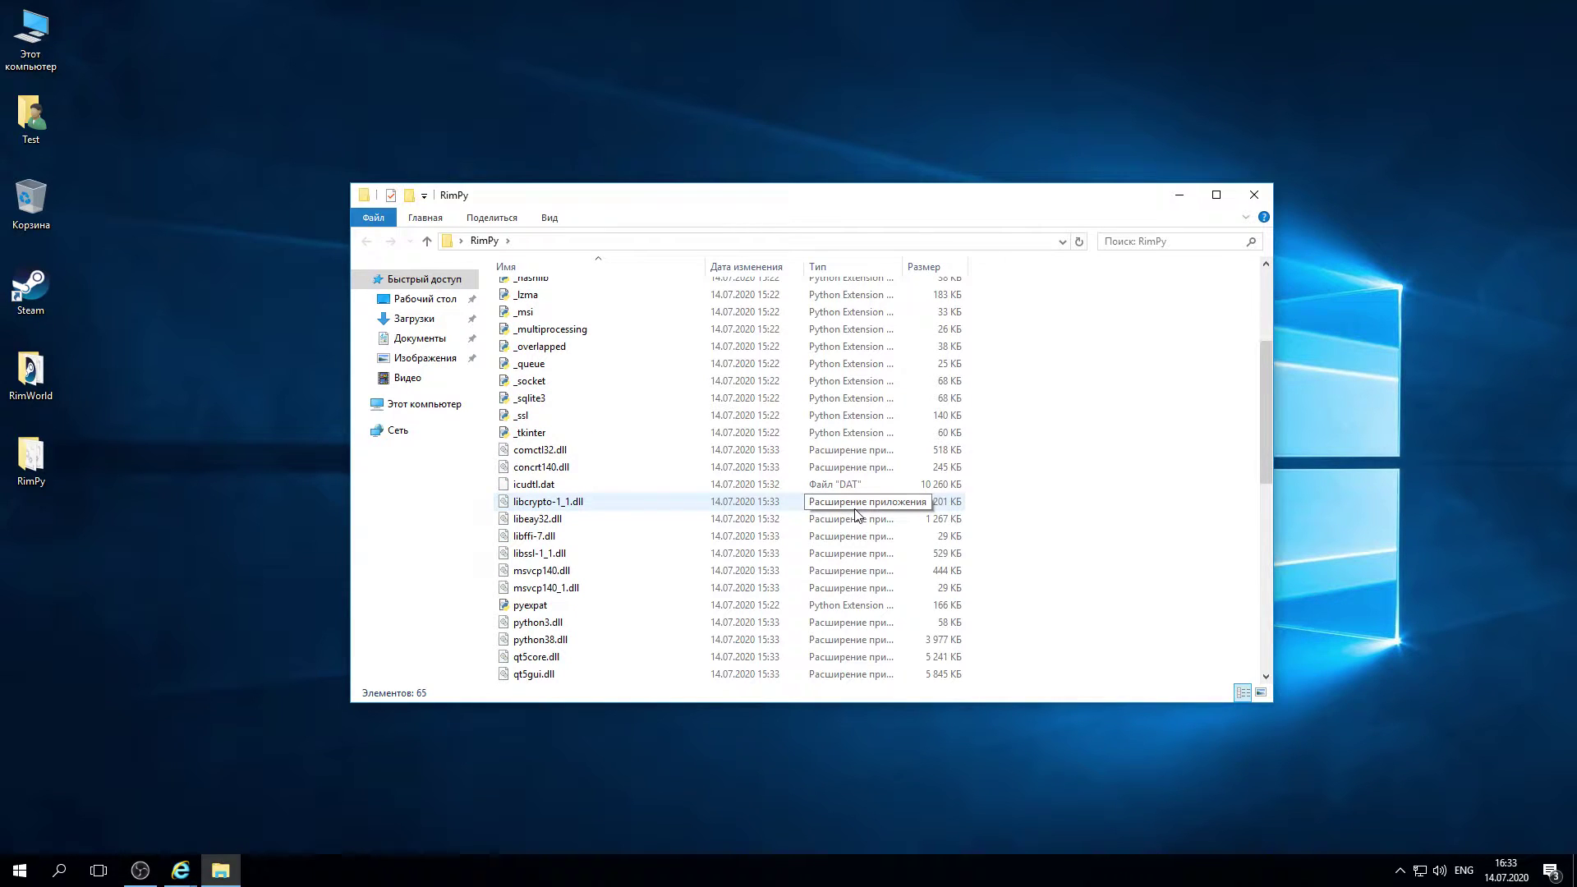
scroll(858, 517, down, 9)
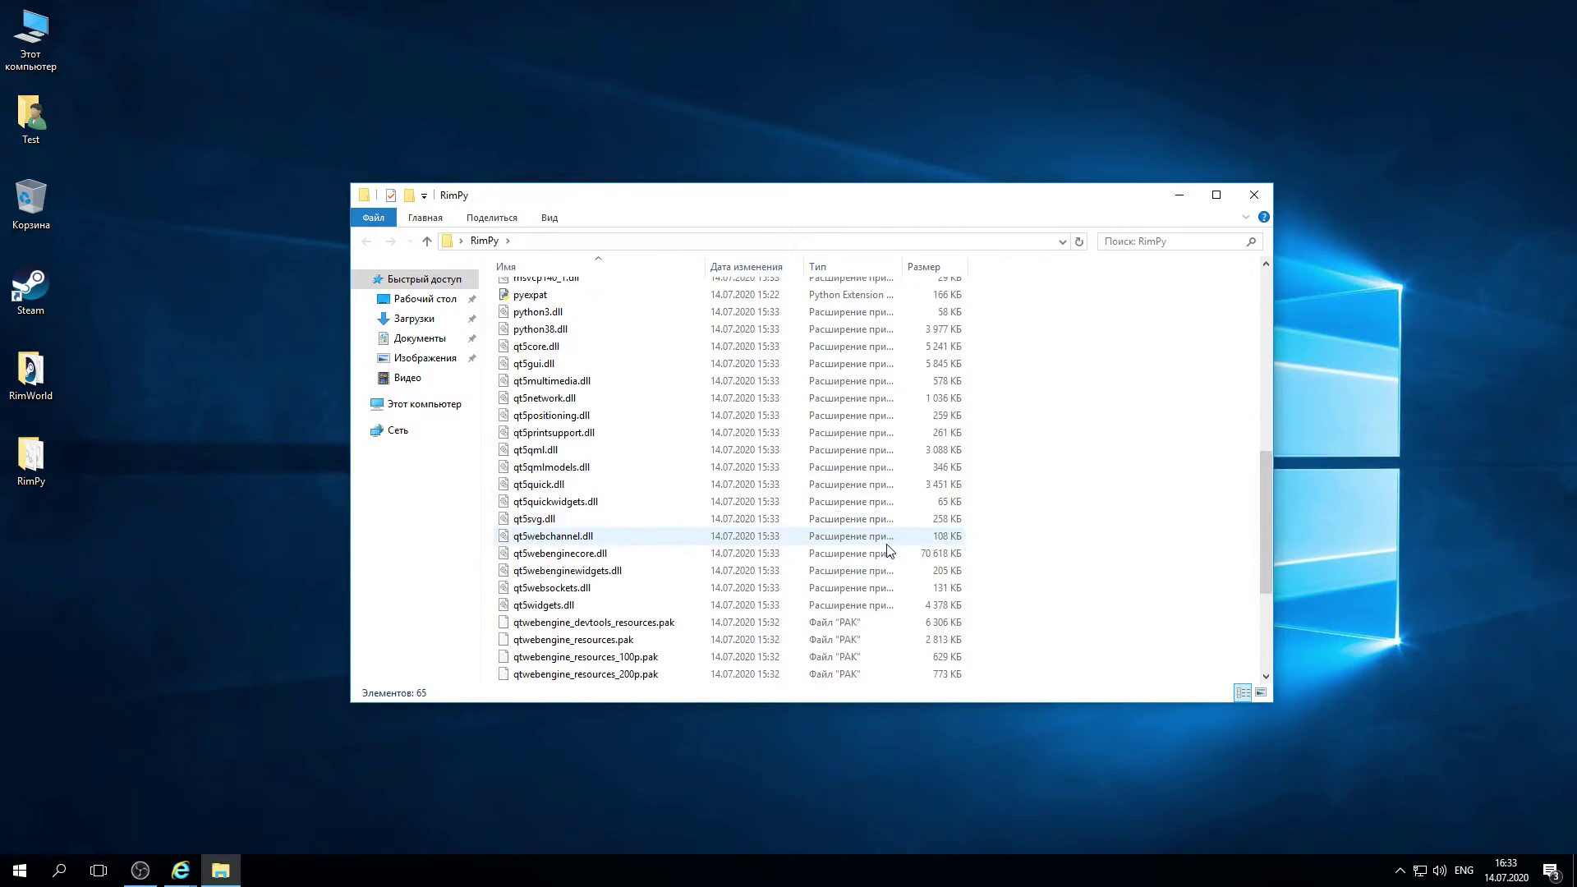
click(532, 504)
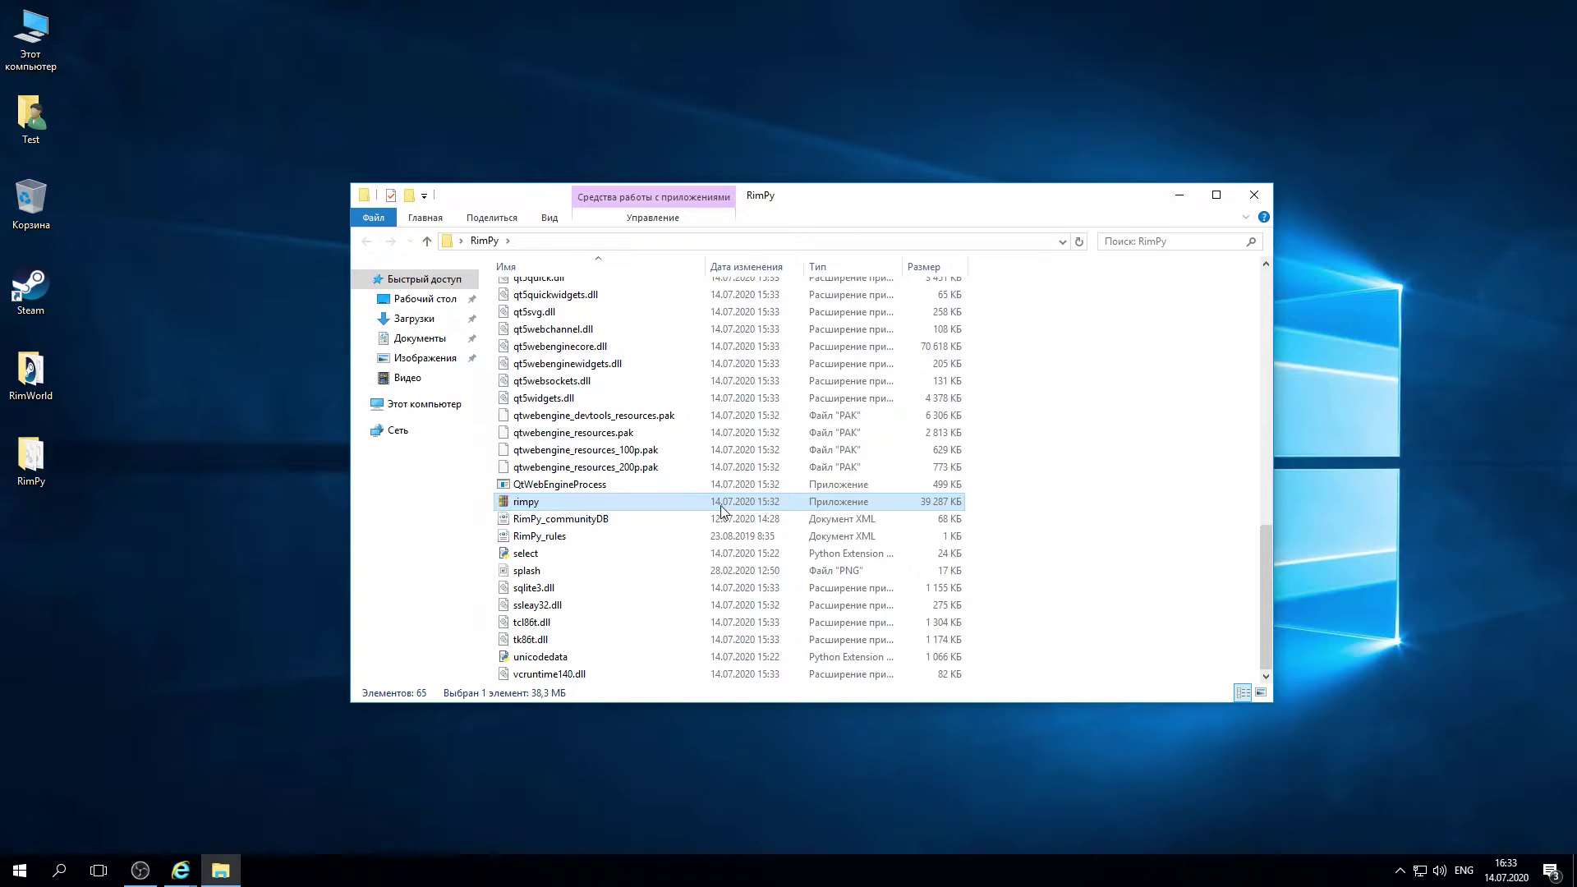
double_click(722, 504)
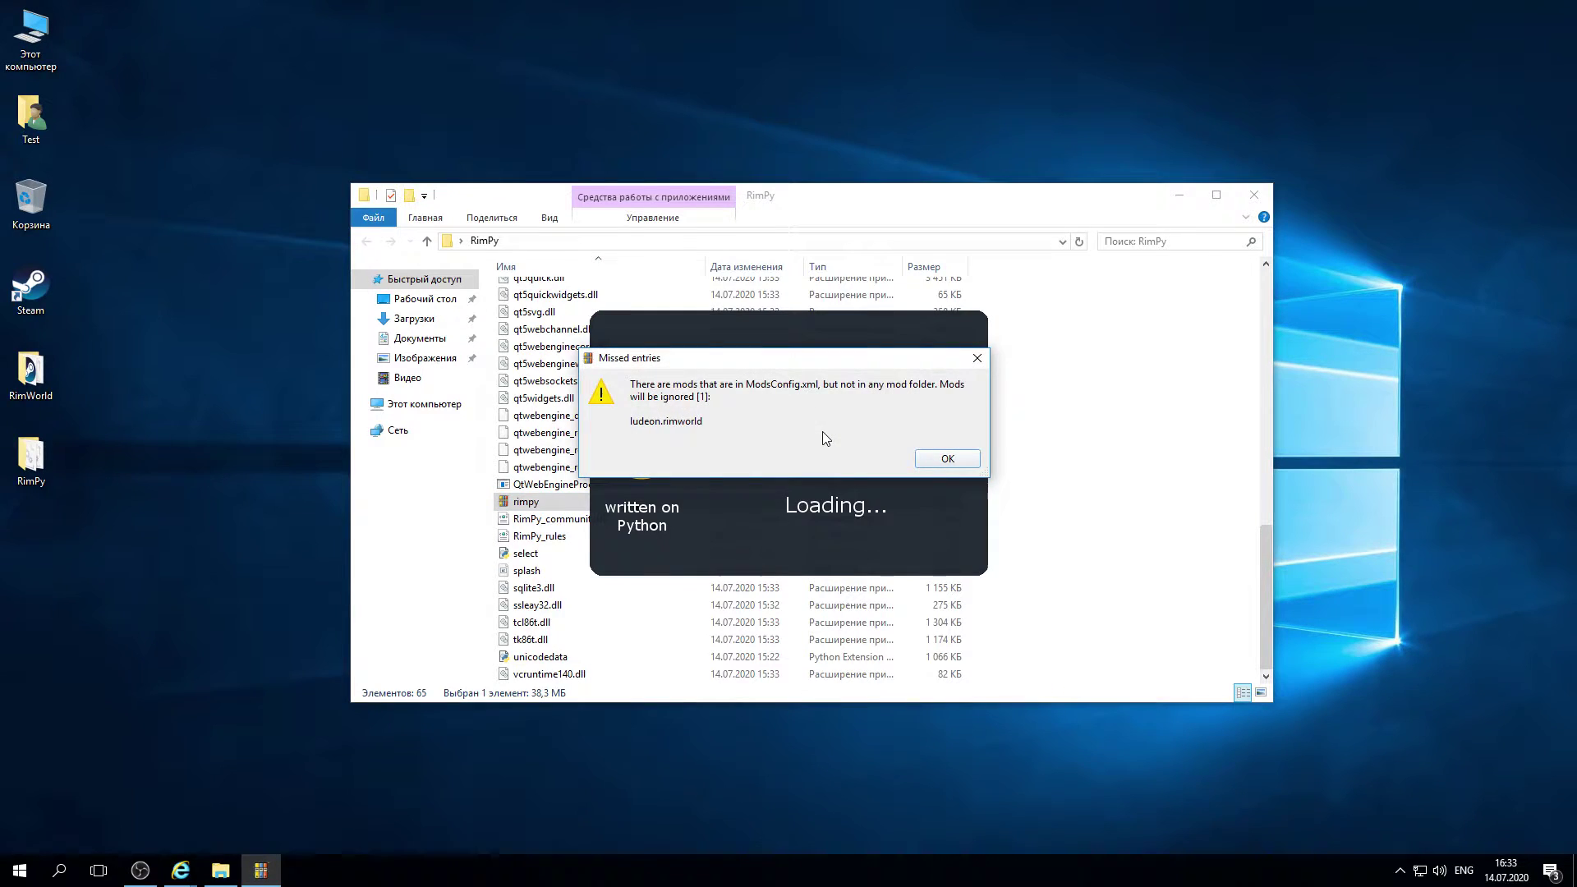
click(939, 462)
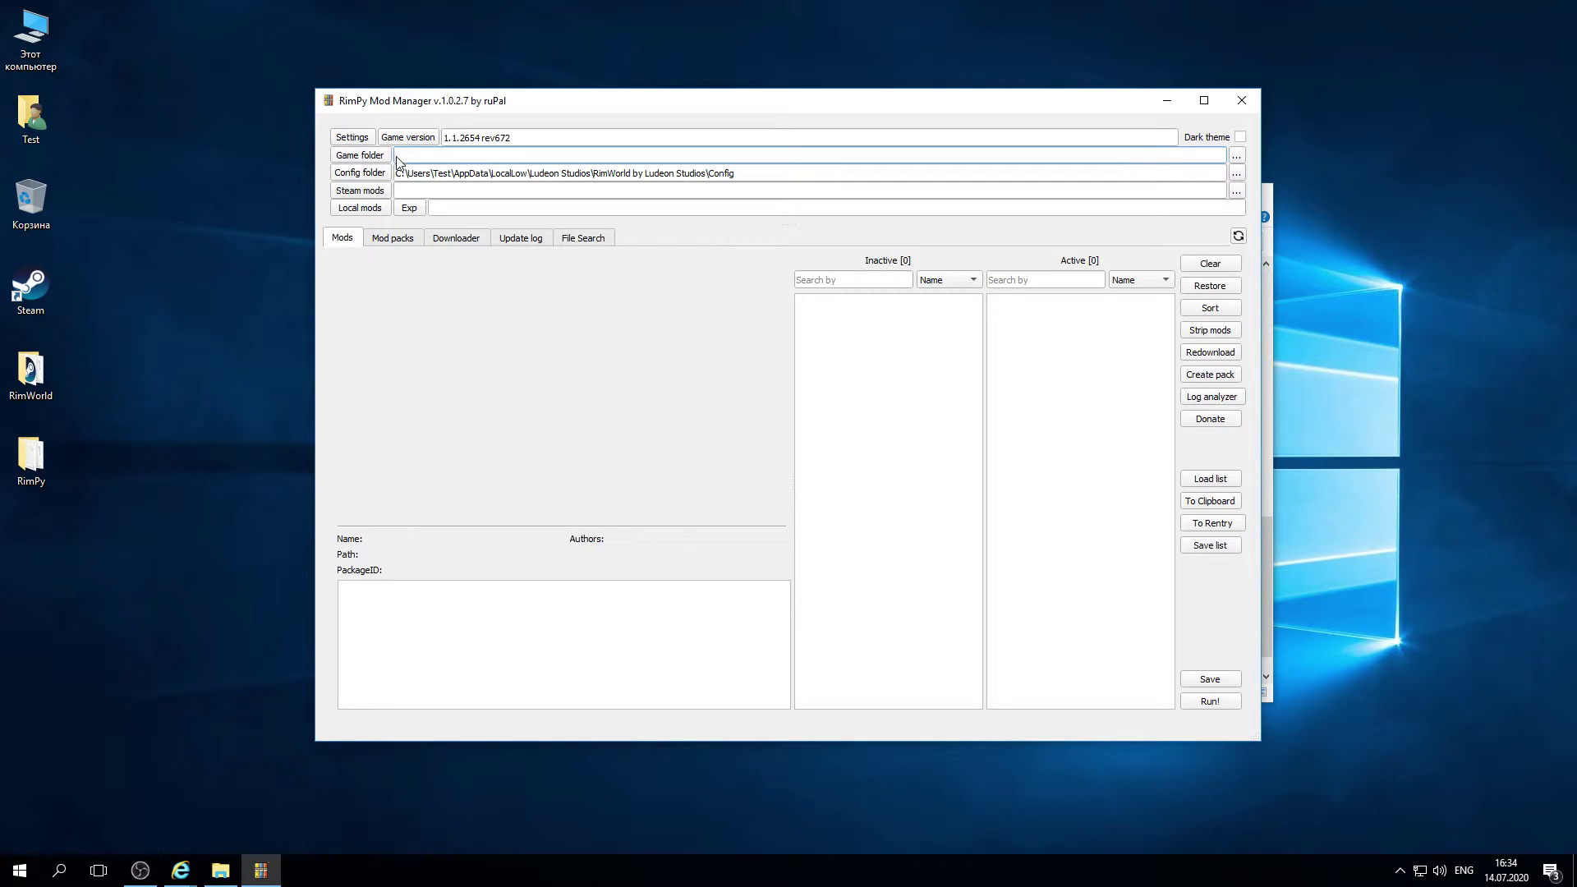
Set the game folder to the RimWorld folder on the Desktop
click(1234, 158)
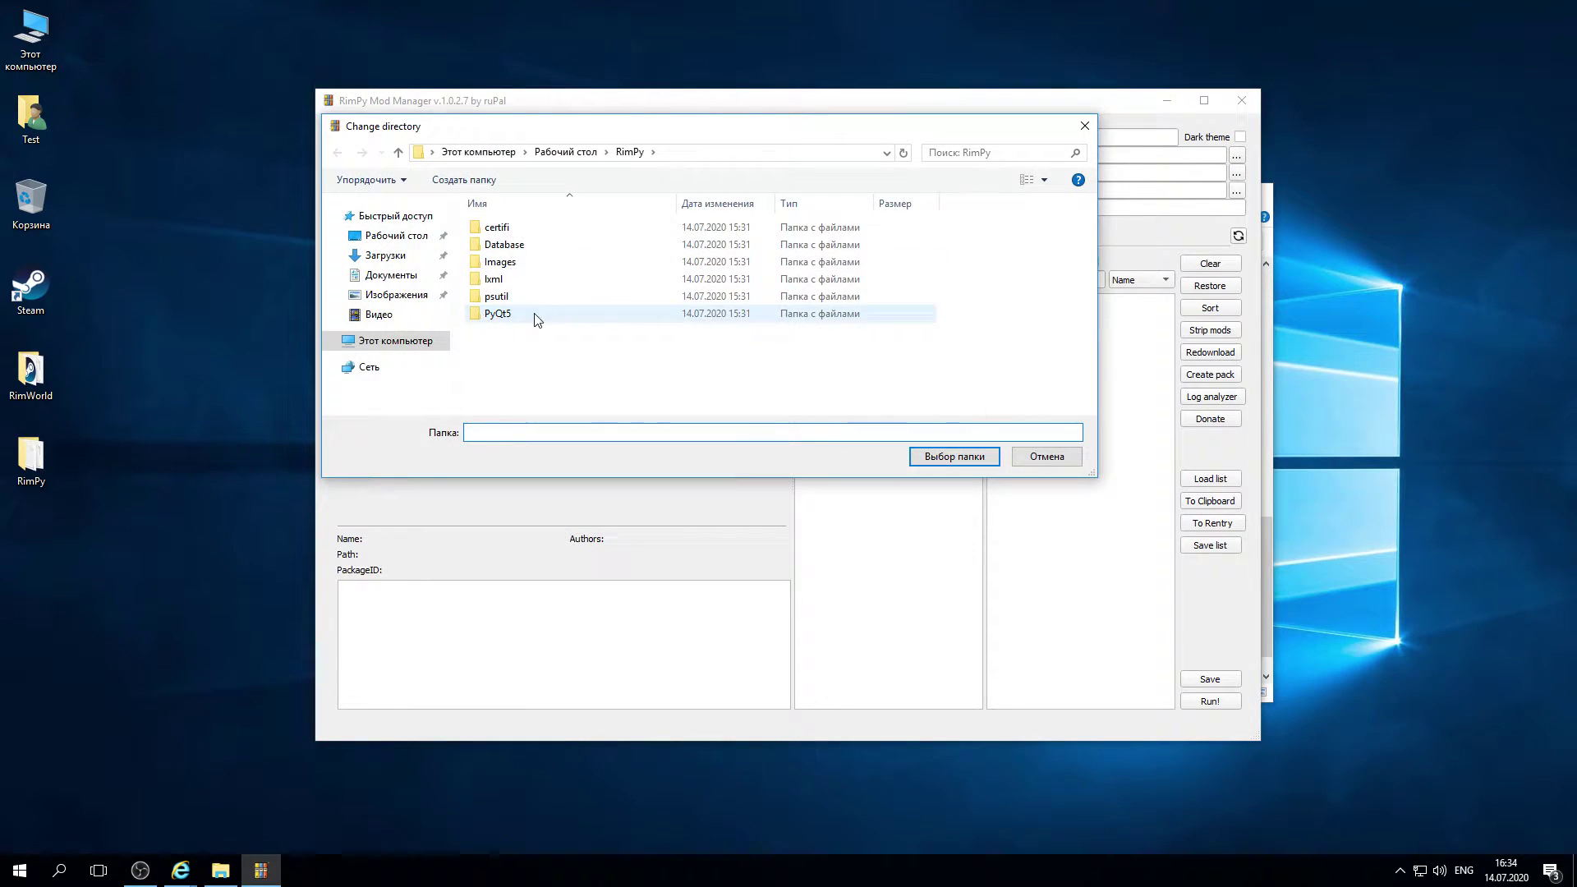
click(397, 236)
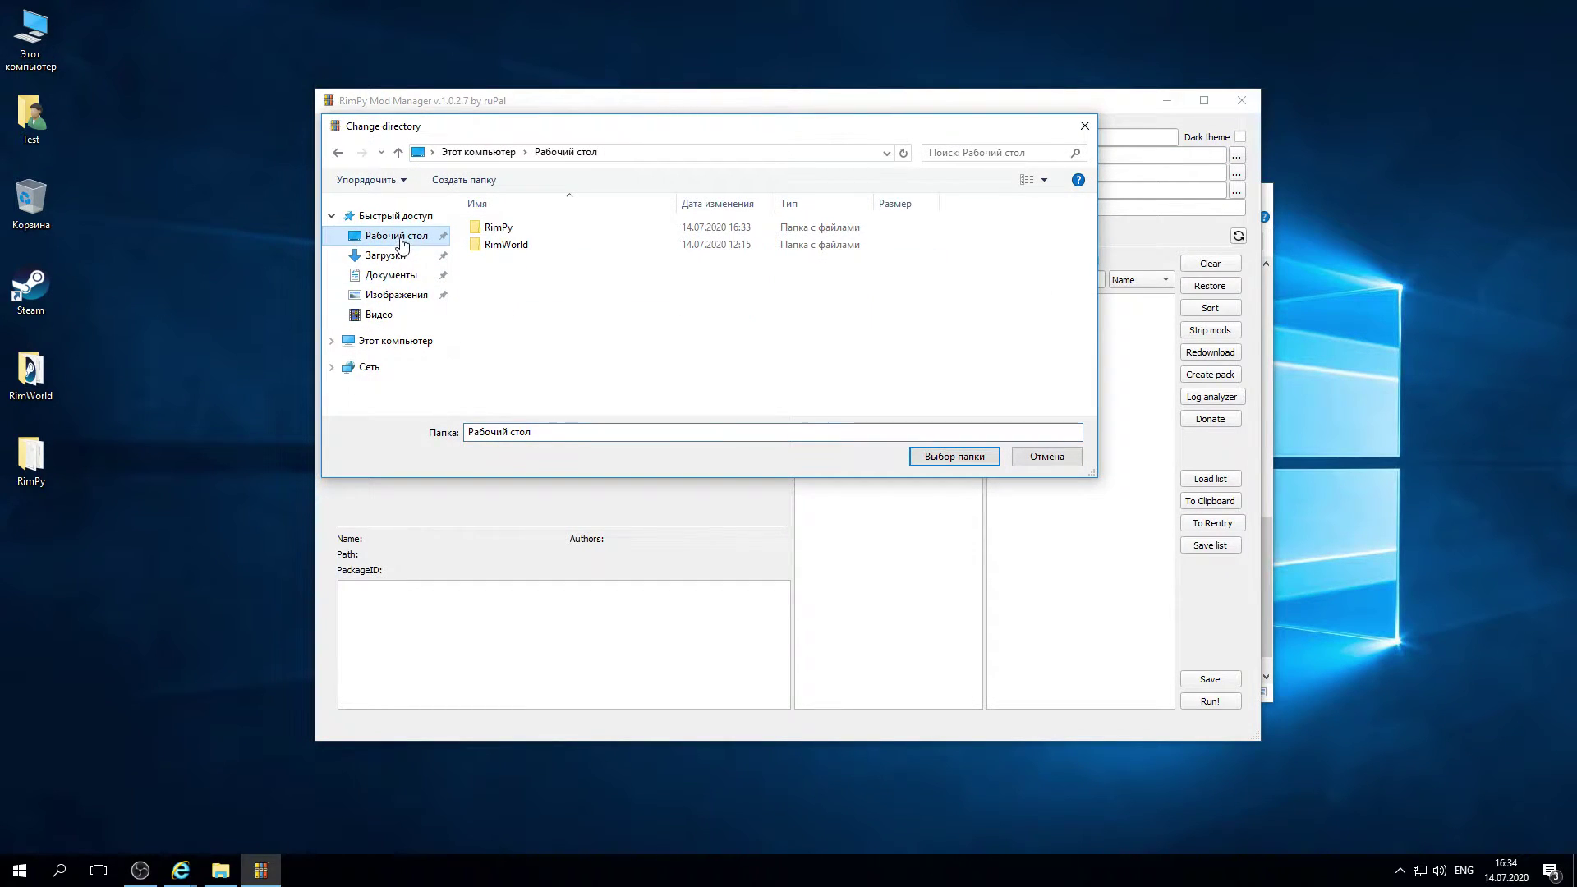
click(519, 248)
double_click(520, 247)
scroll(723, 367, down, 1)
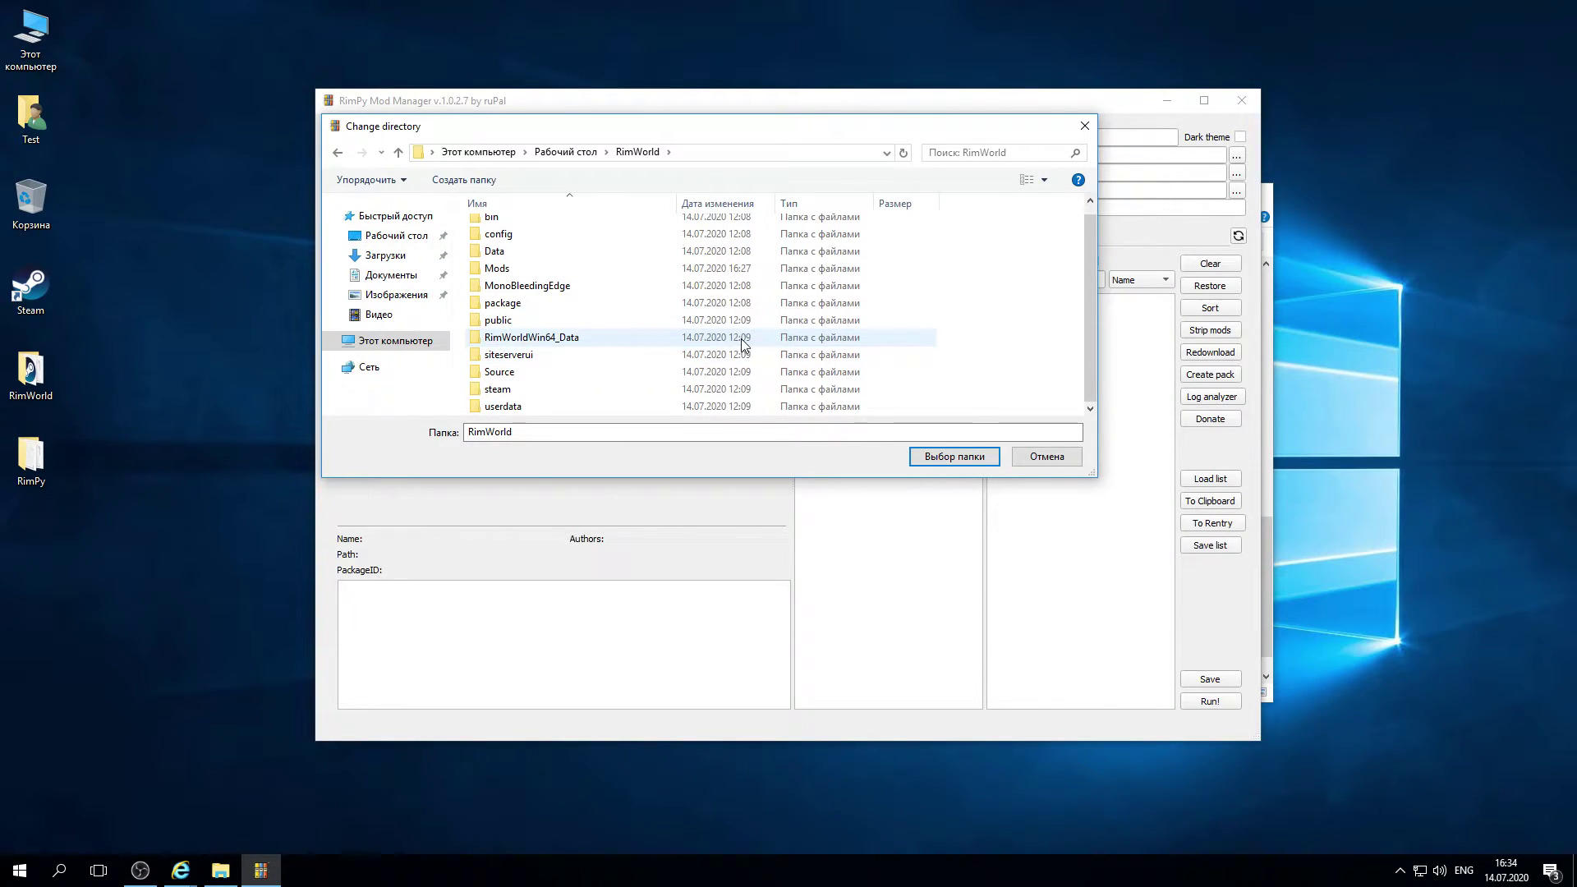
click(950, 462)
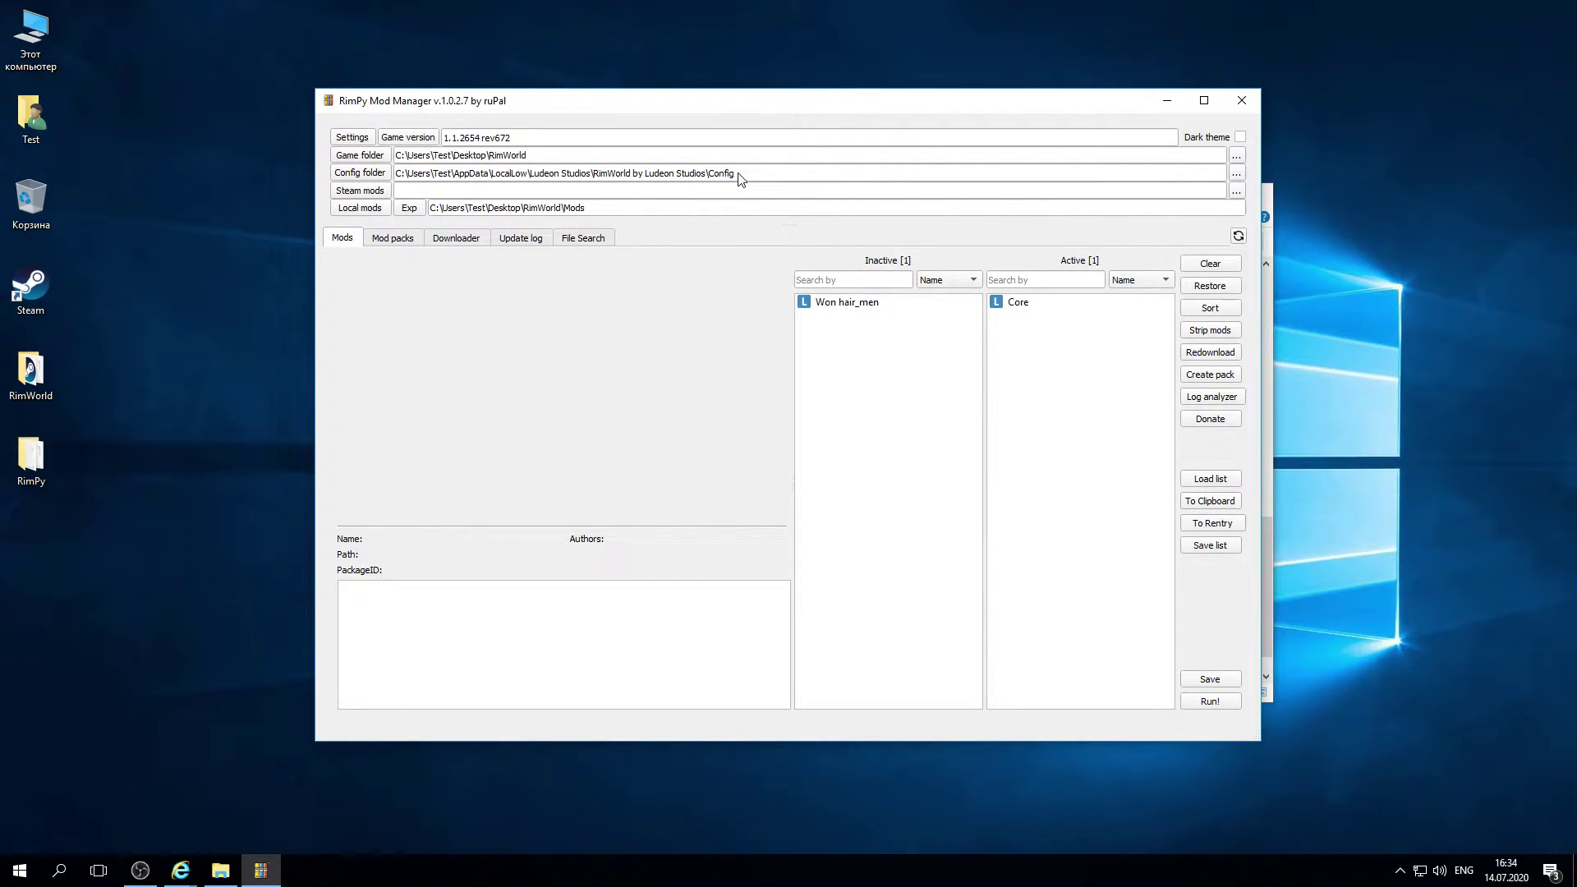
Set the config folder to C:\Users\Test\AppData\LocalLow\Ludeon Studios\RimWorld by Ludeon Studios\Config
click(1240, 176)
drag(793, 123, 933, 268)
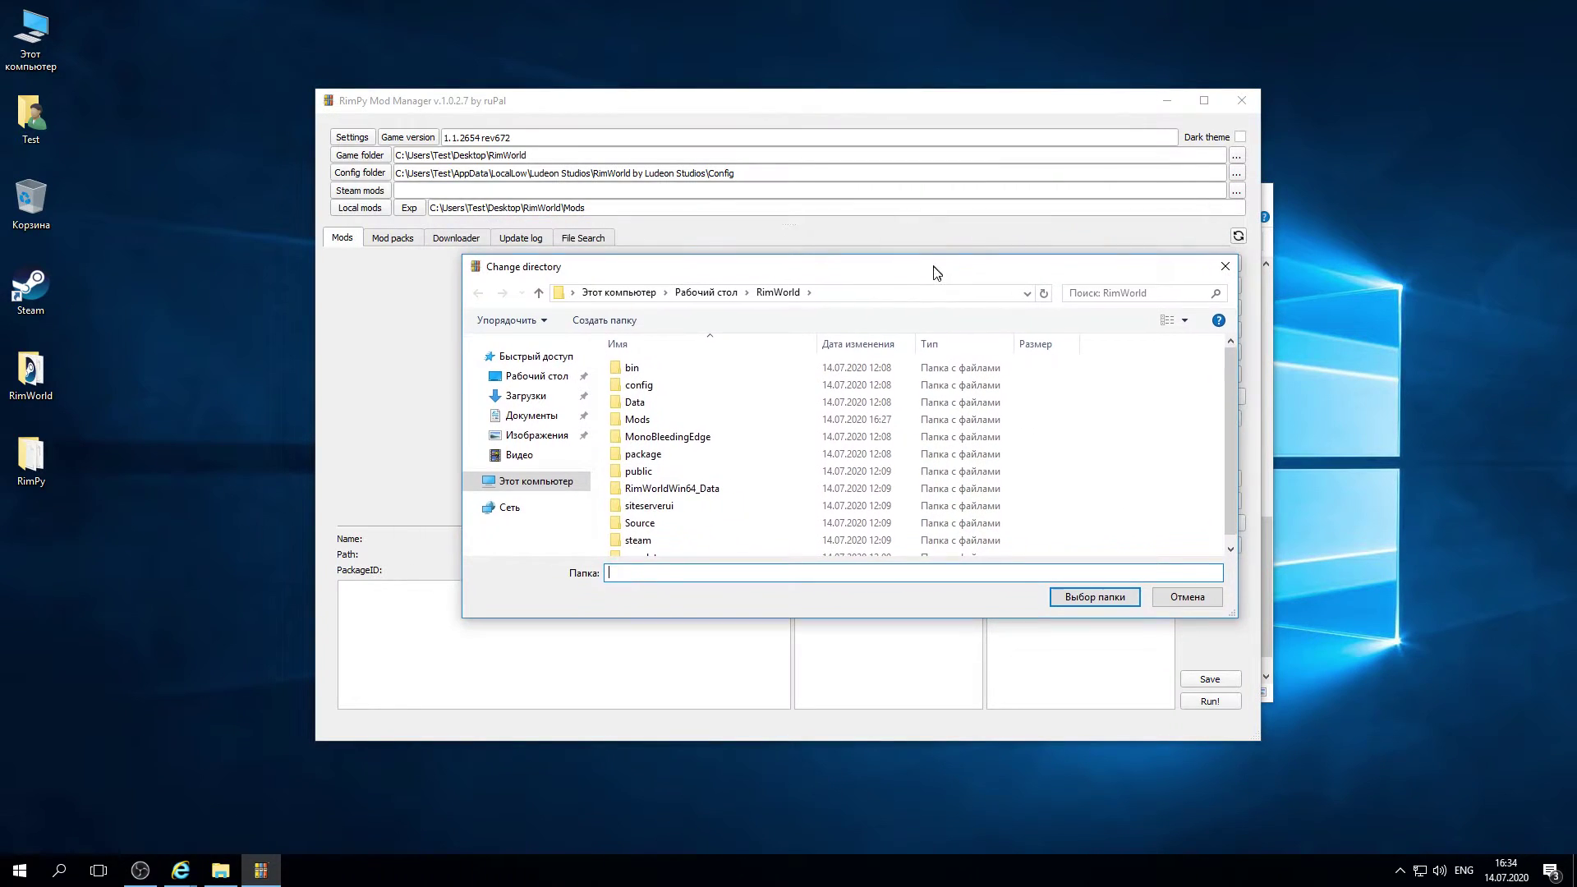
click(474, 485)
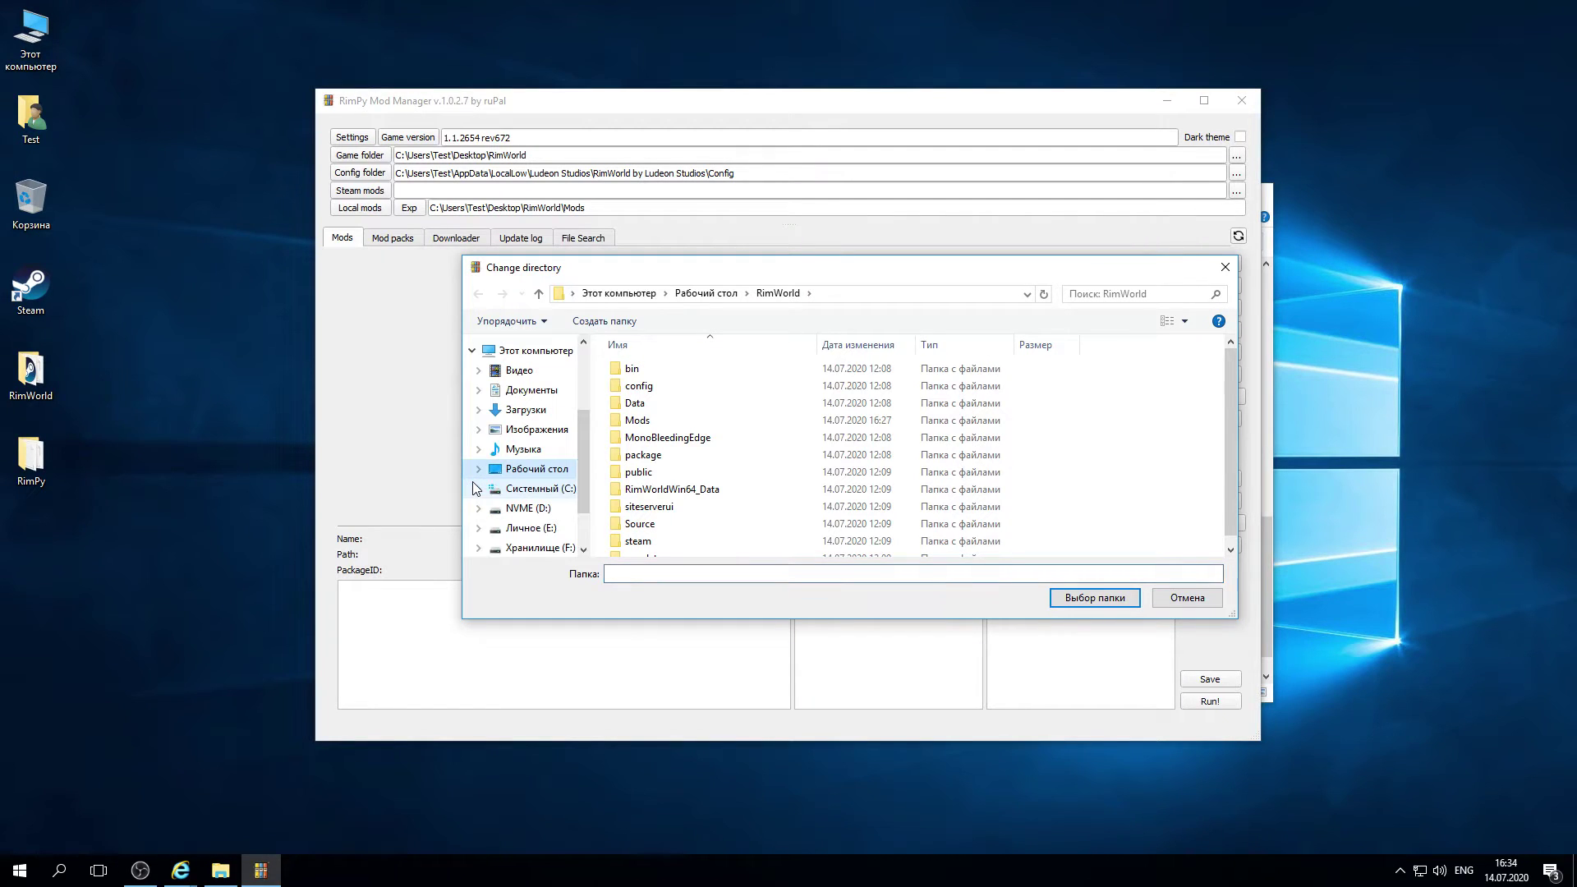
click(542, 491)
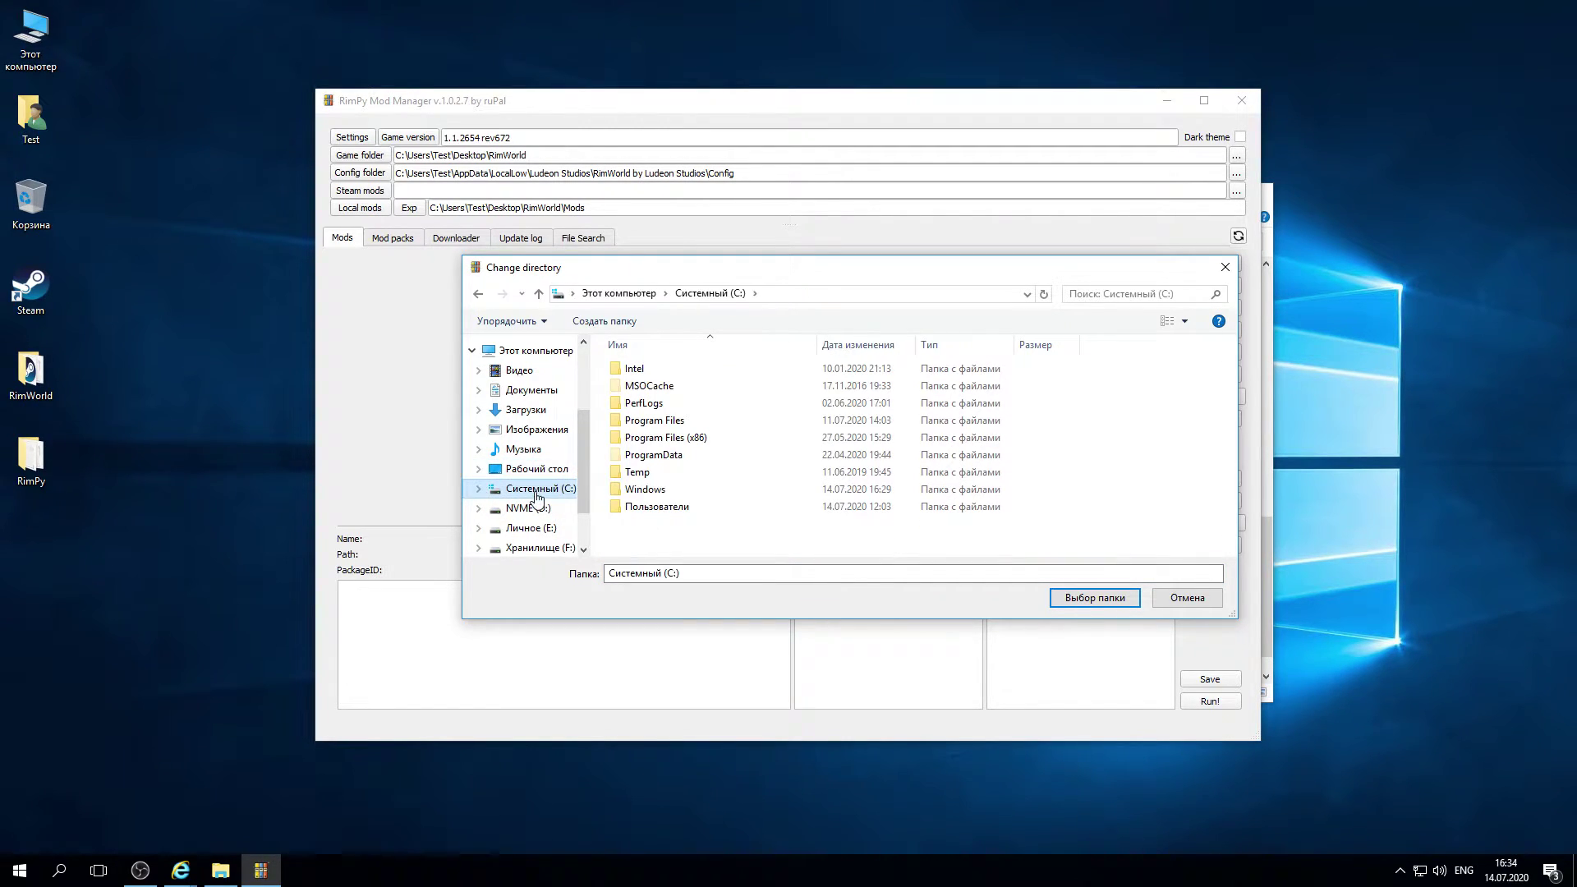
double_click(653, 507)
double_click(636, 419)
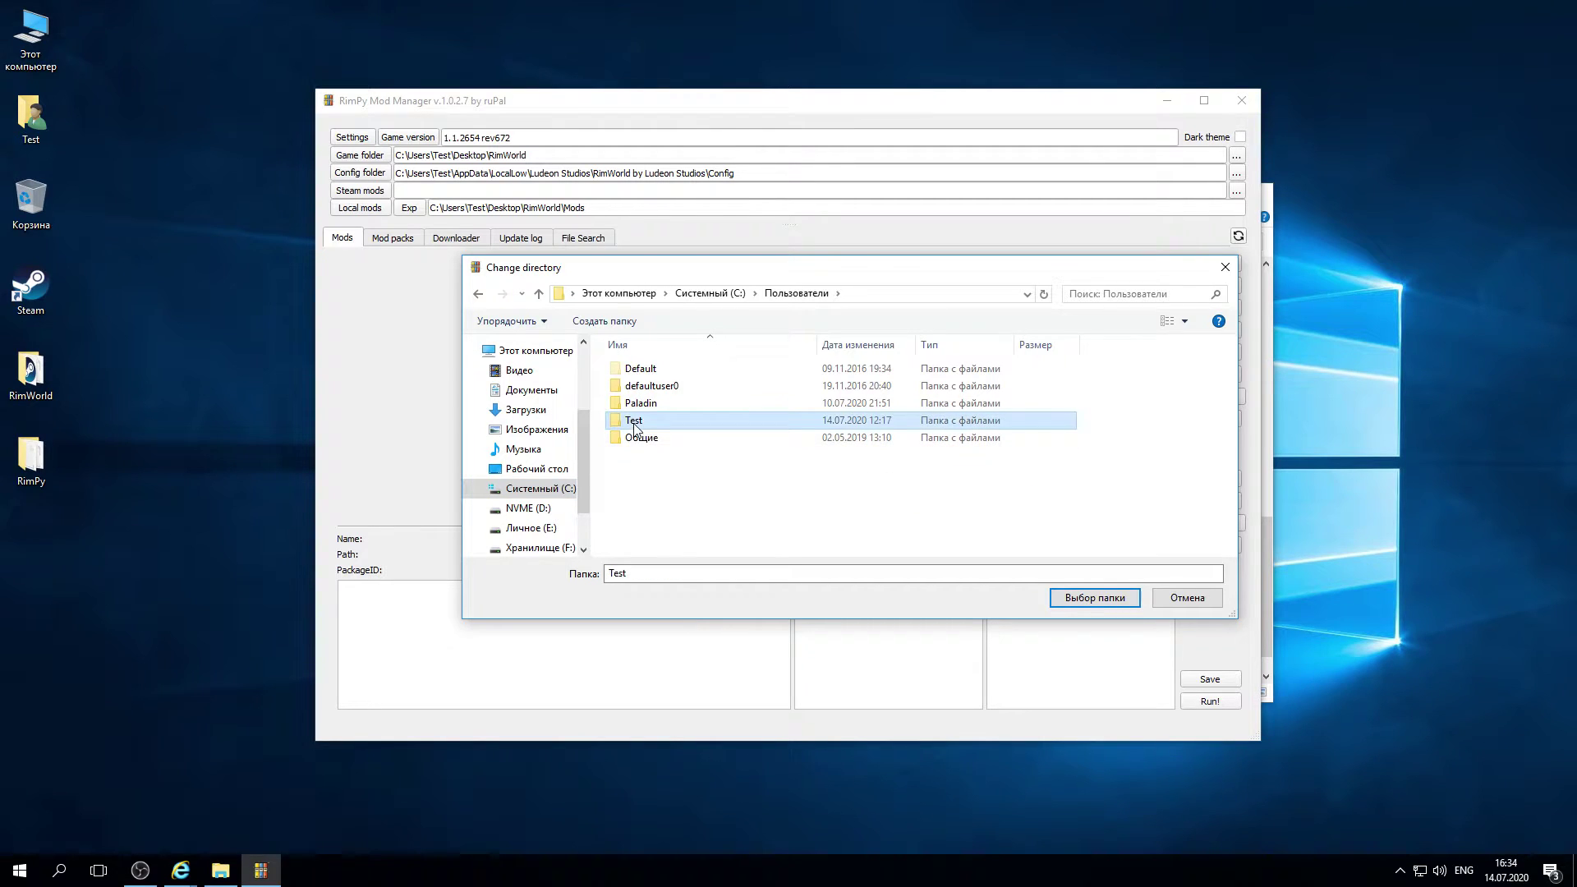
double_click(643, 386)
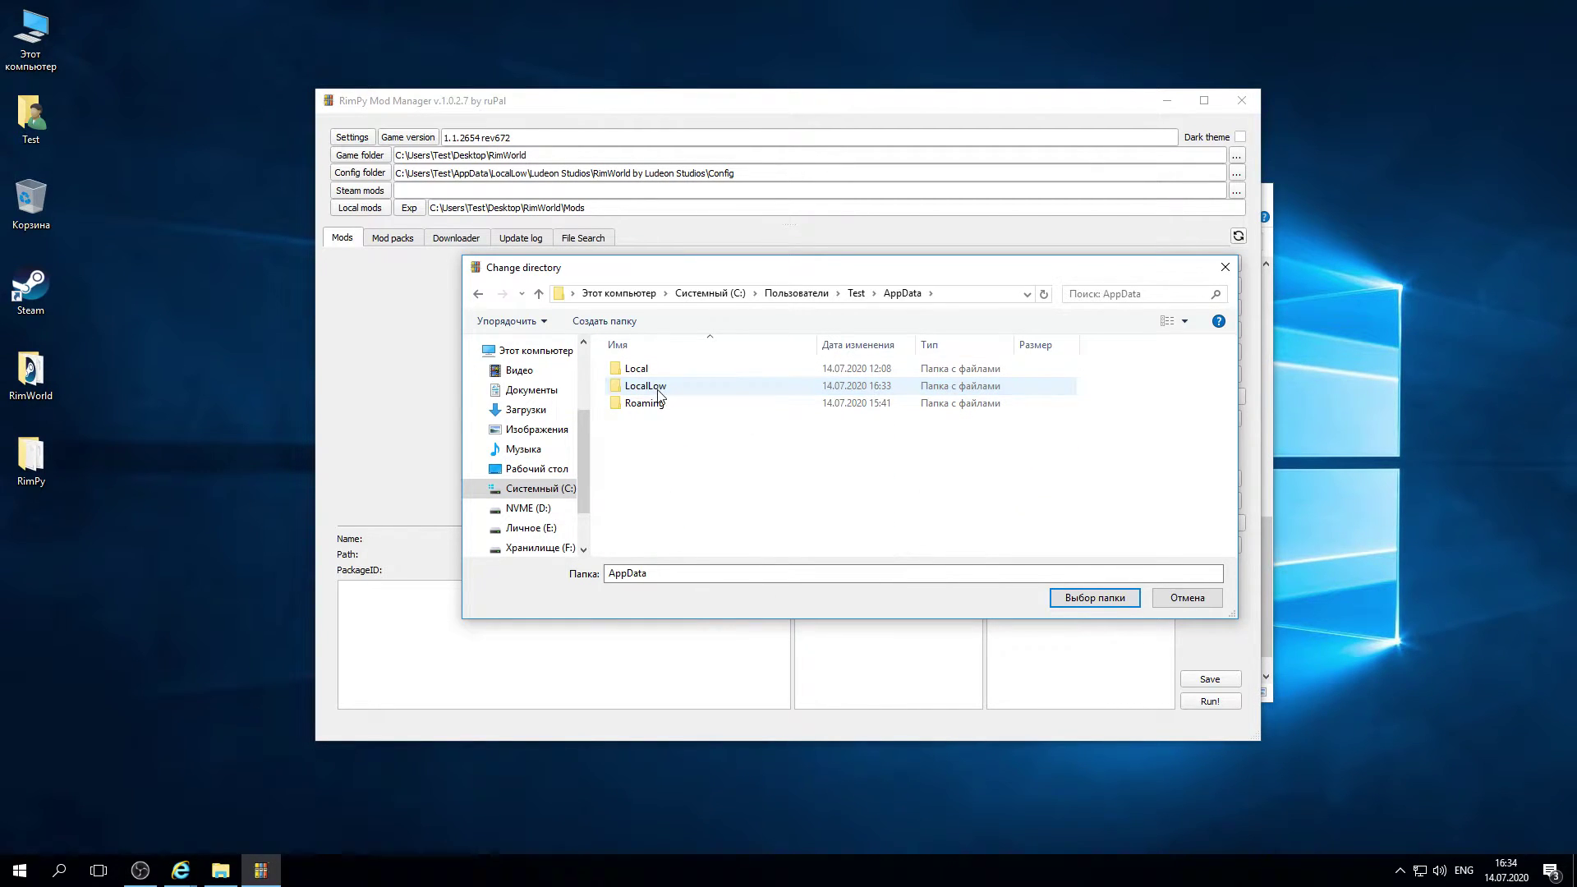
double_click(657, 390)
double_click(653, 369)
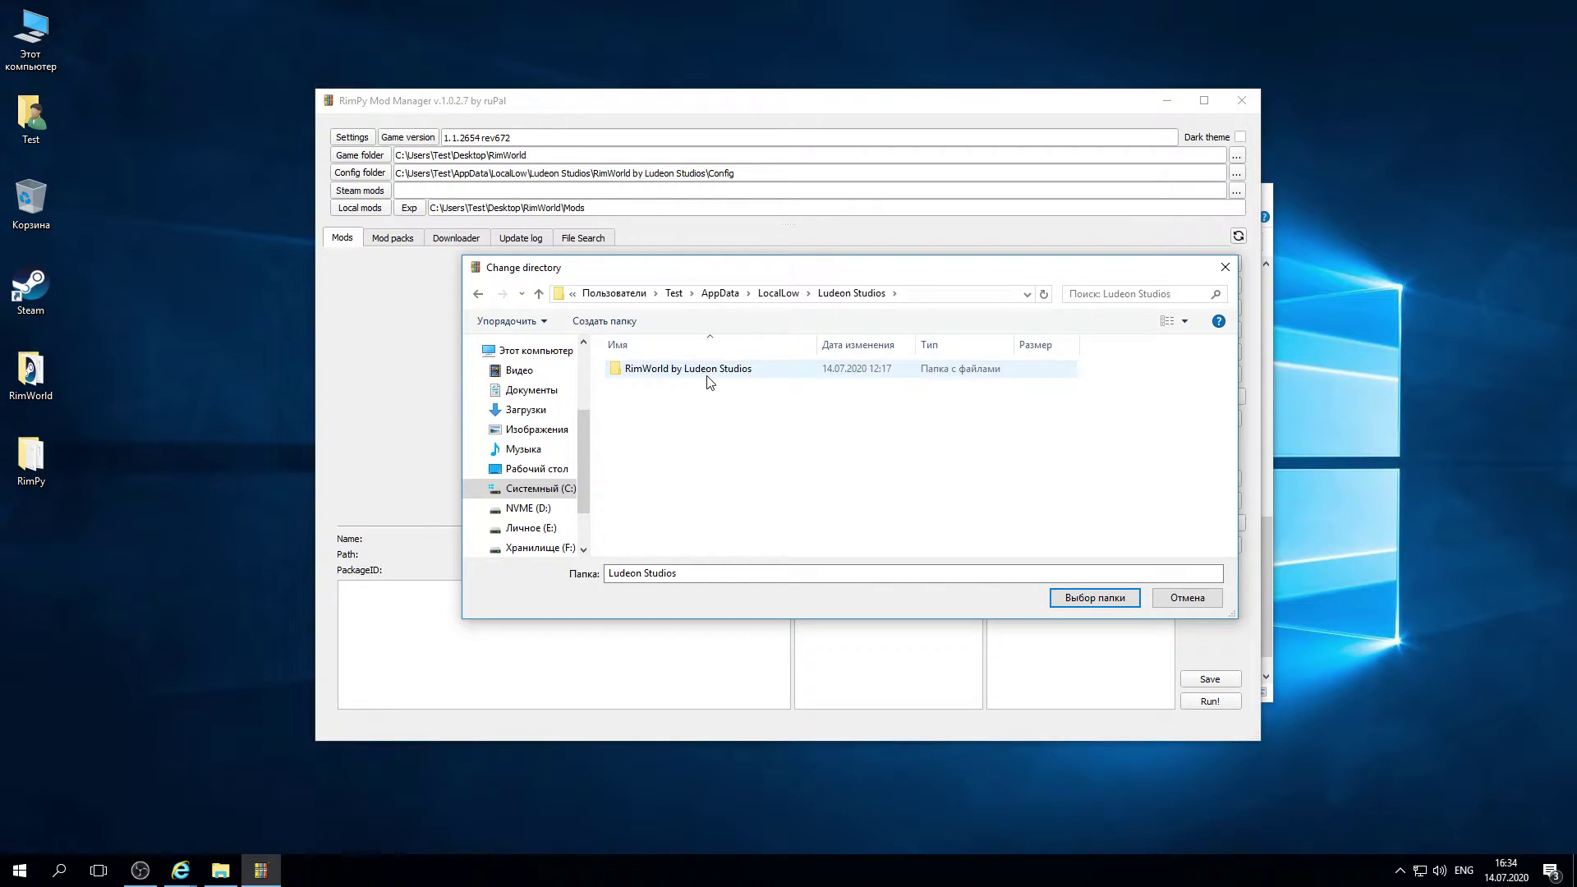
double_click(705, 370)
double_click(645, 368)
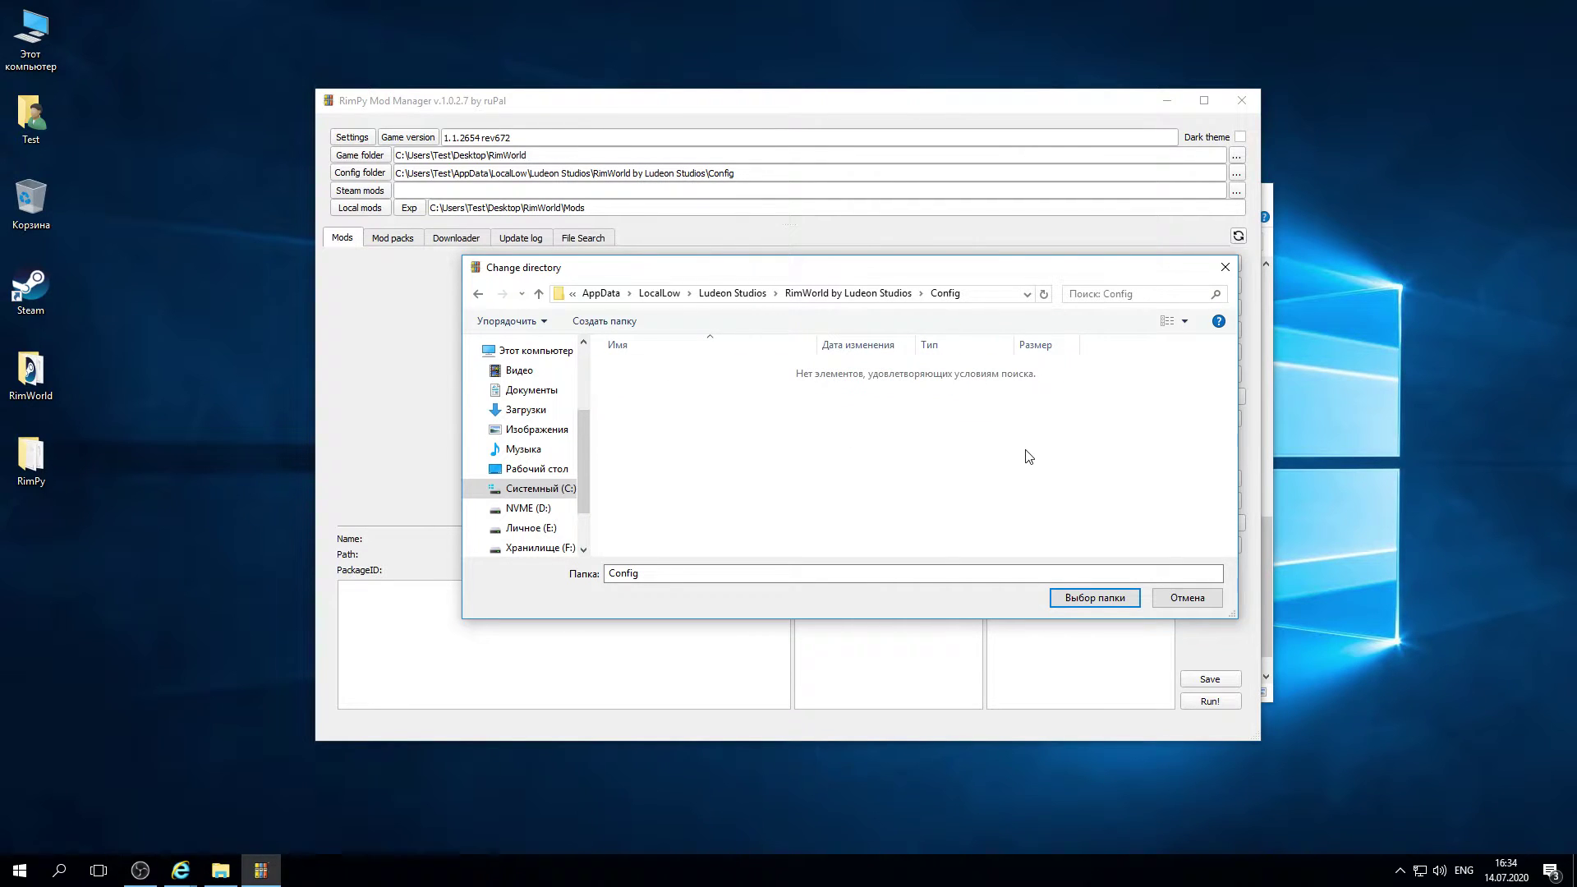
click(1099, 600)
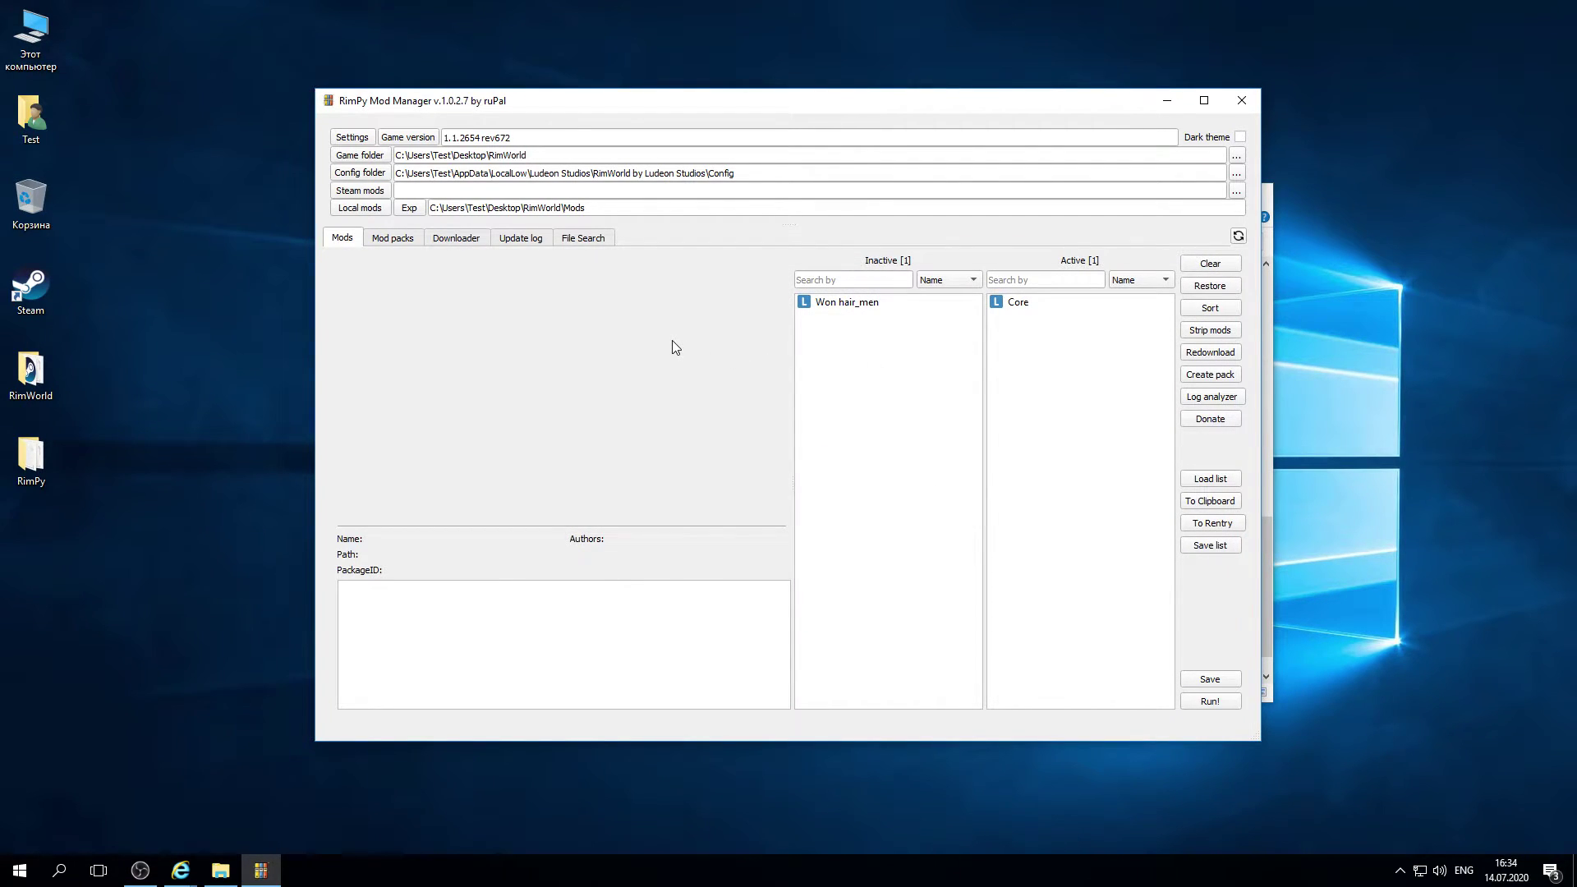
Maximize the RimPy Mod Manager window and enable the dark theme
click(1206, 102)
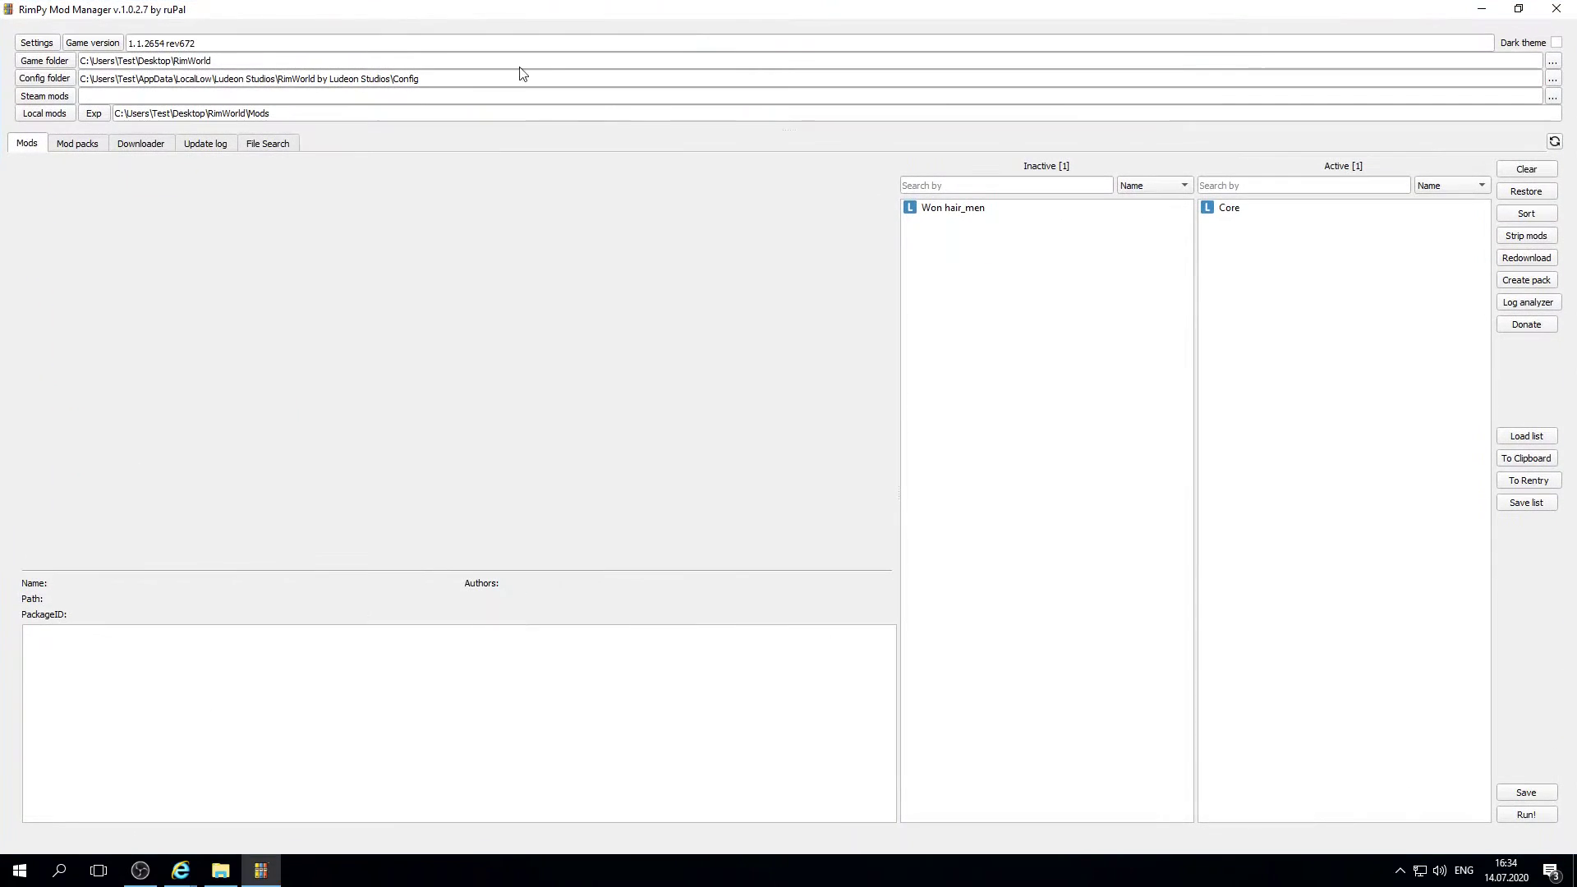
click(1555, 45)
Start the SteamCMD setup from the downloader and choose a new Desktop folder named SteamCMD as the install location
click(114, 144)
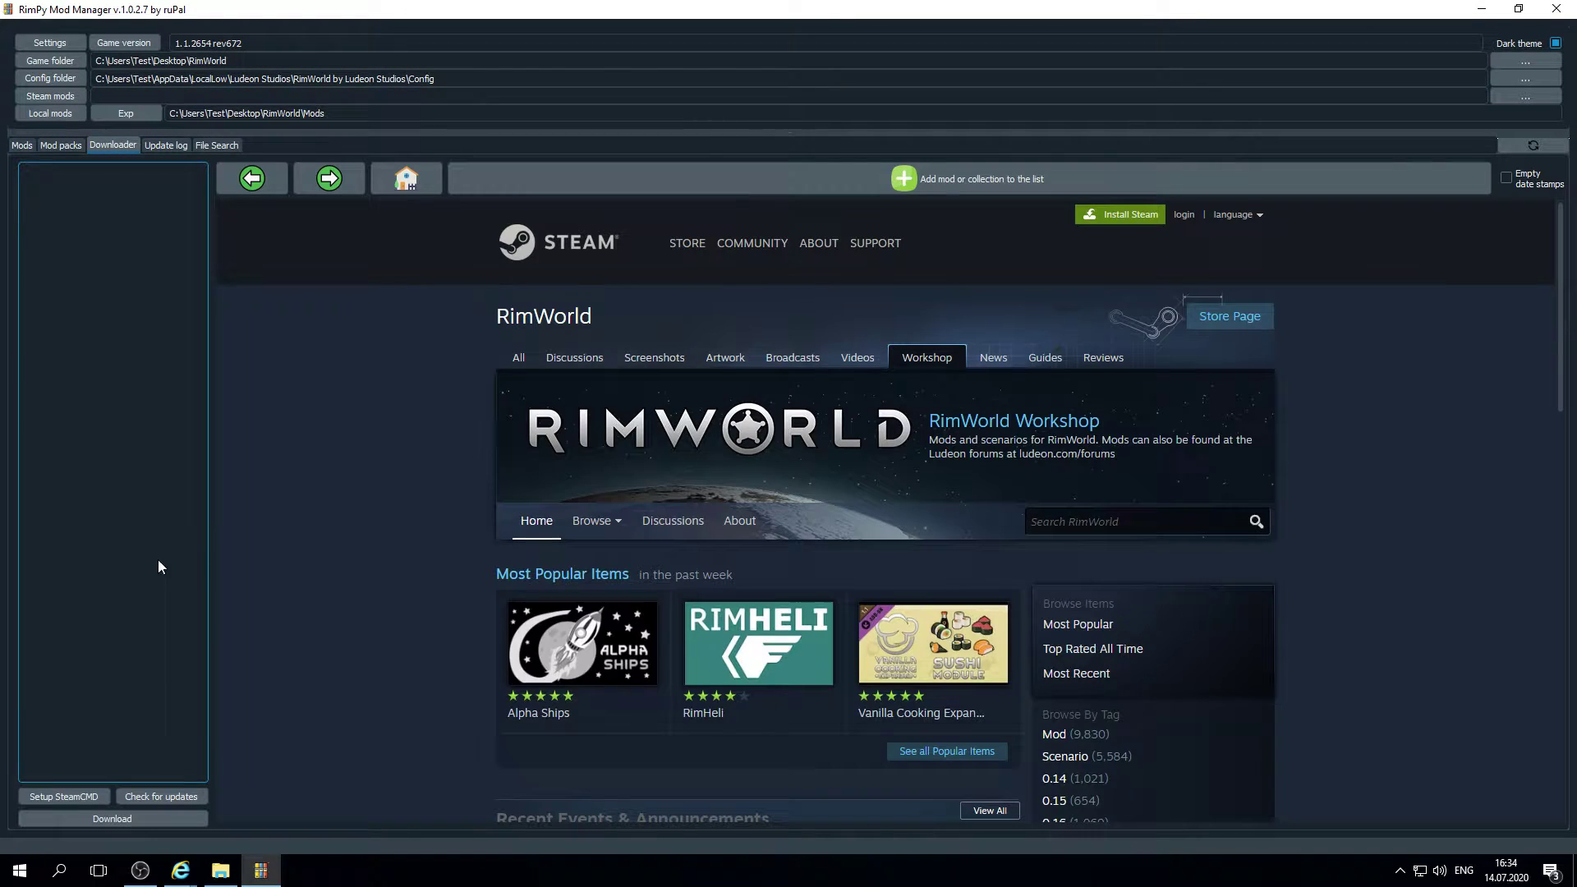
click(65, 798)
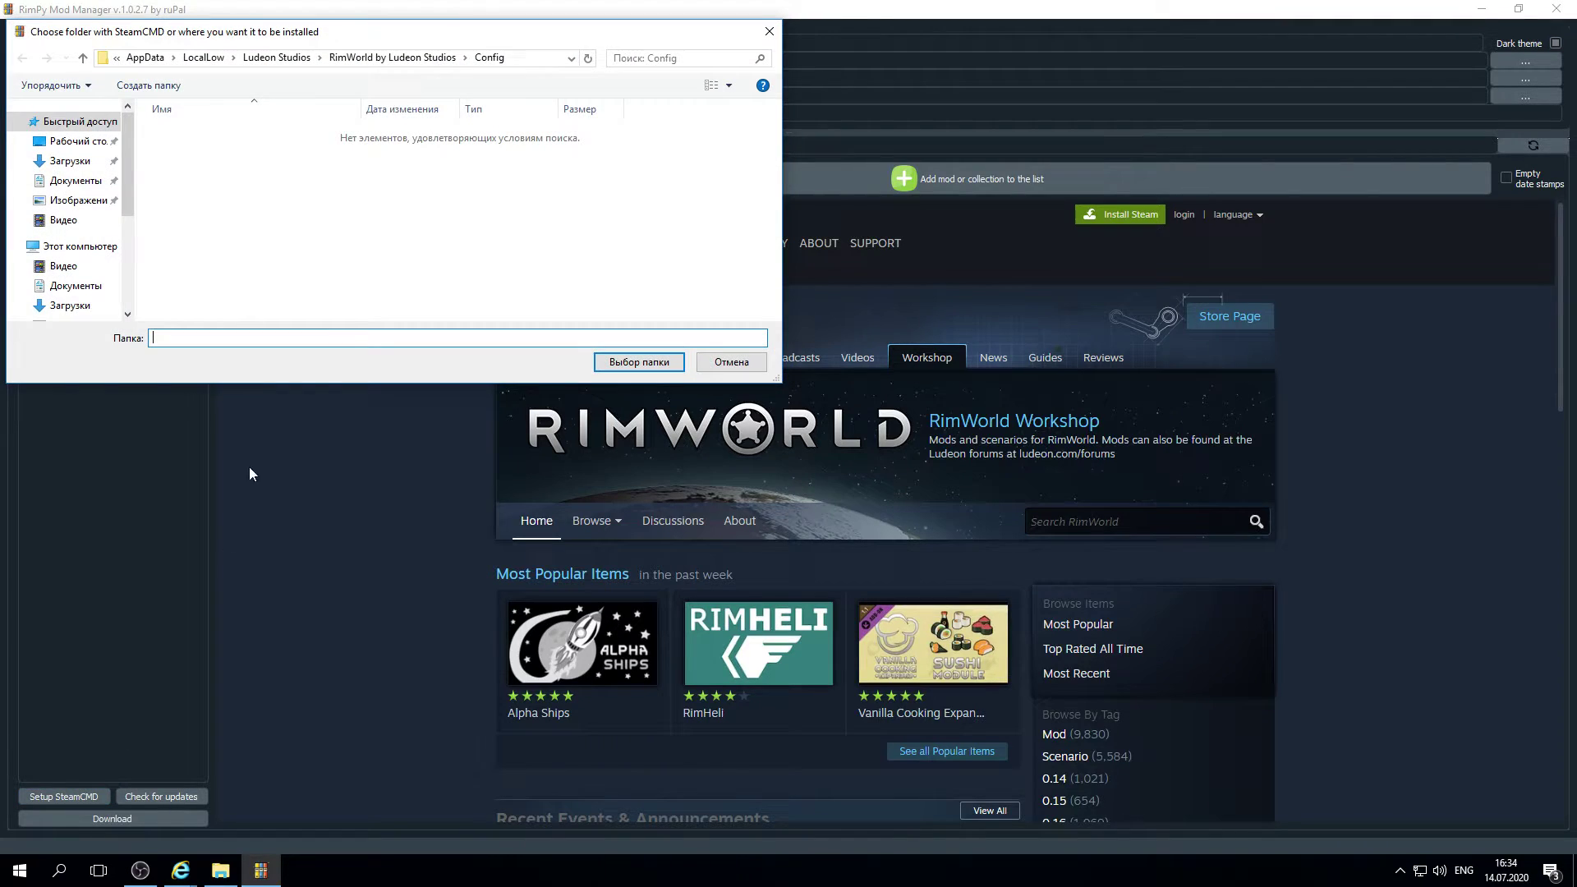
drag(344, 33, 759, 294)
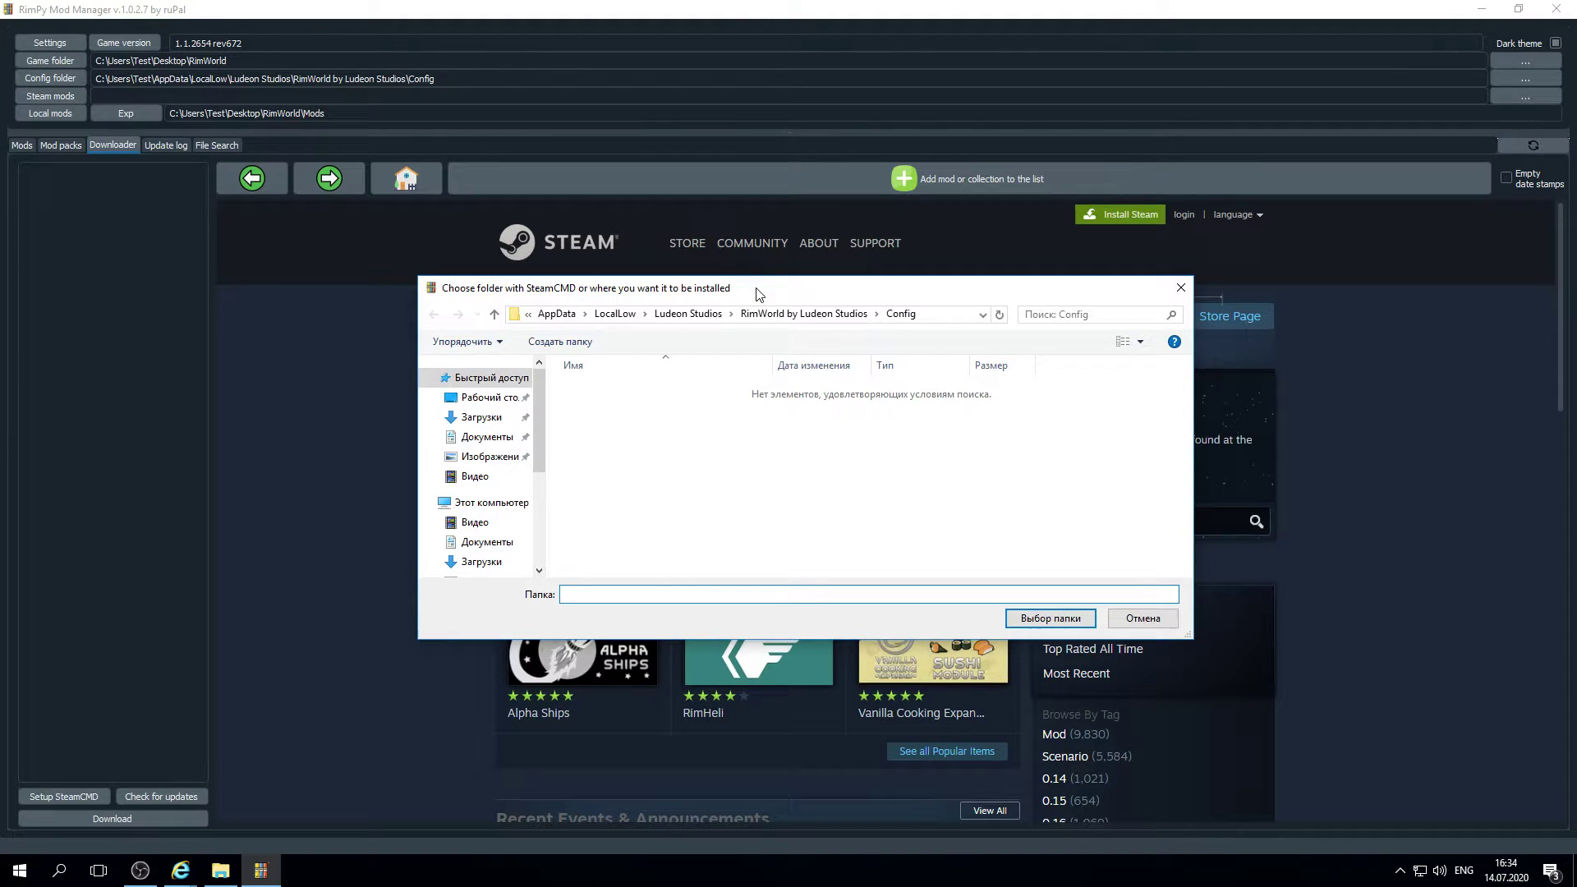
click(488, 397)
right_click(611, 487)
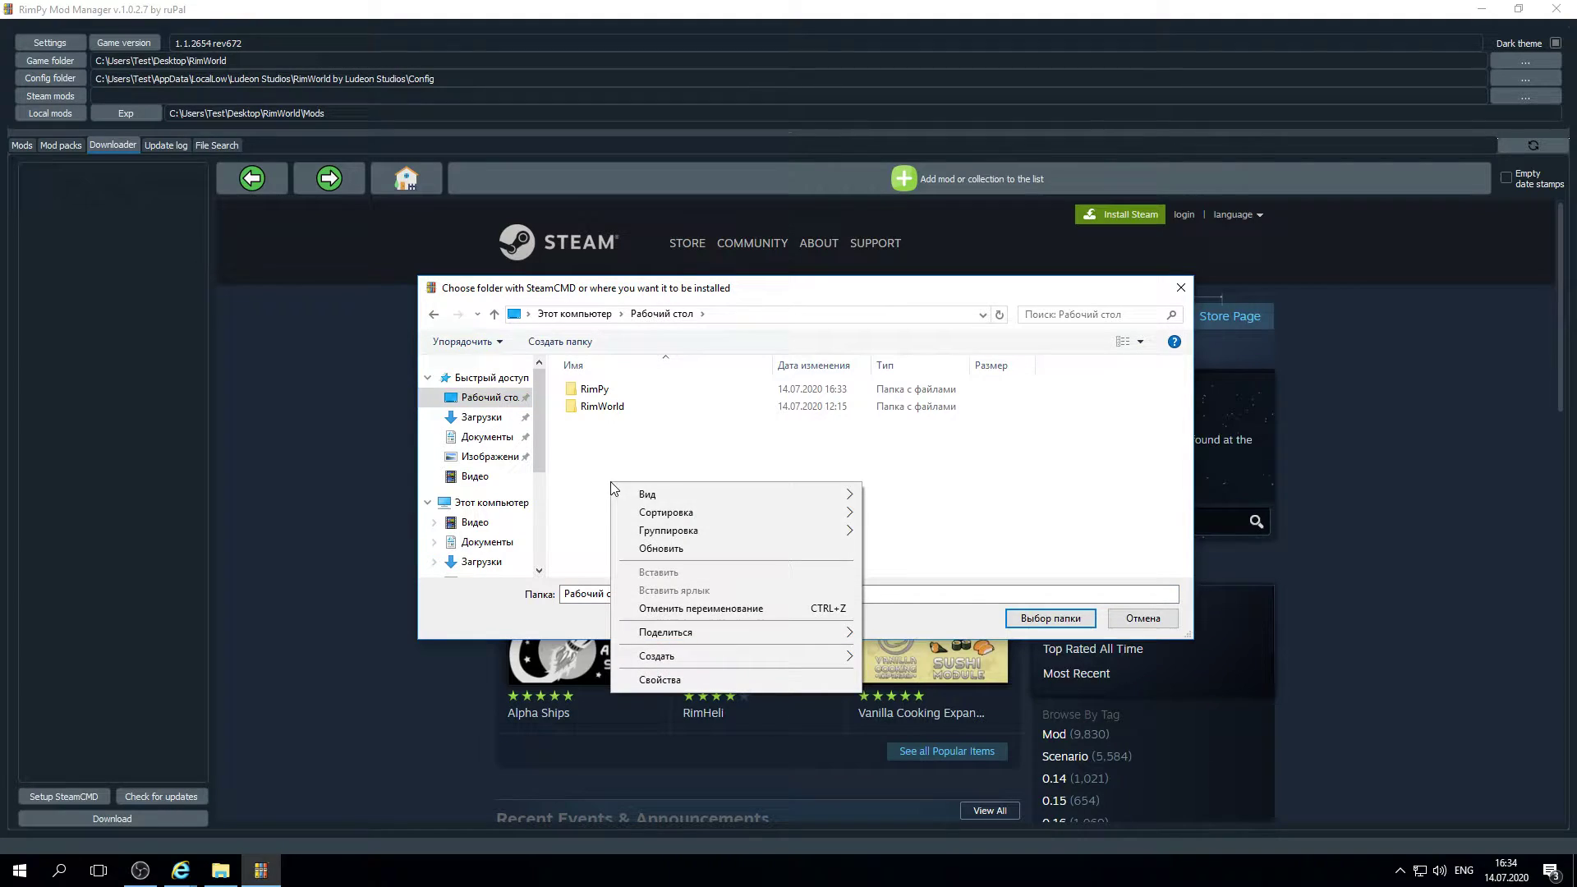
mouse_move(736, 655)
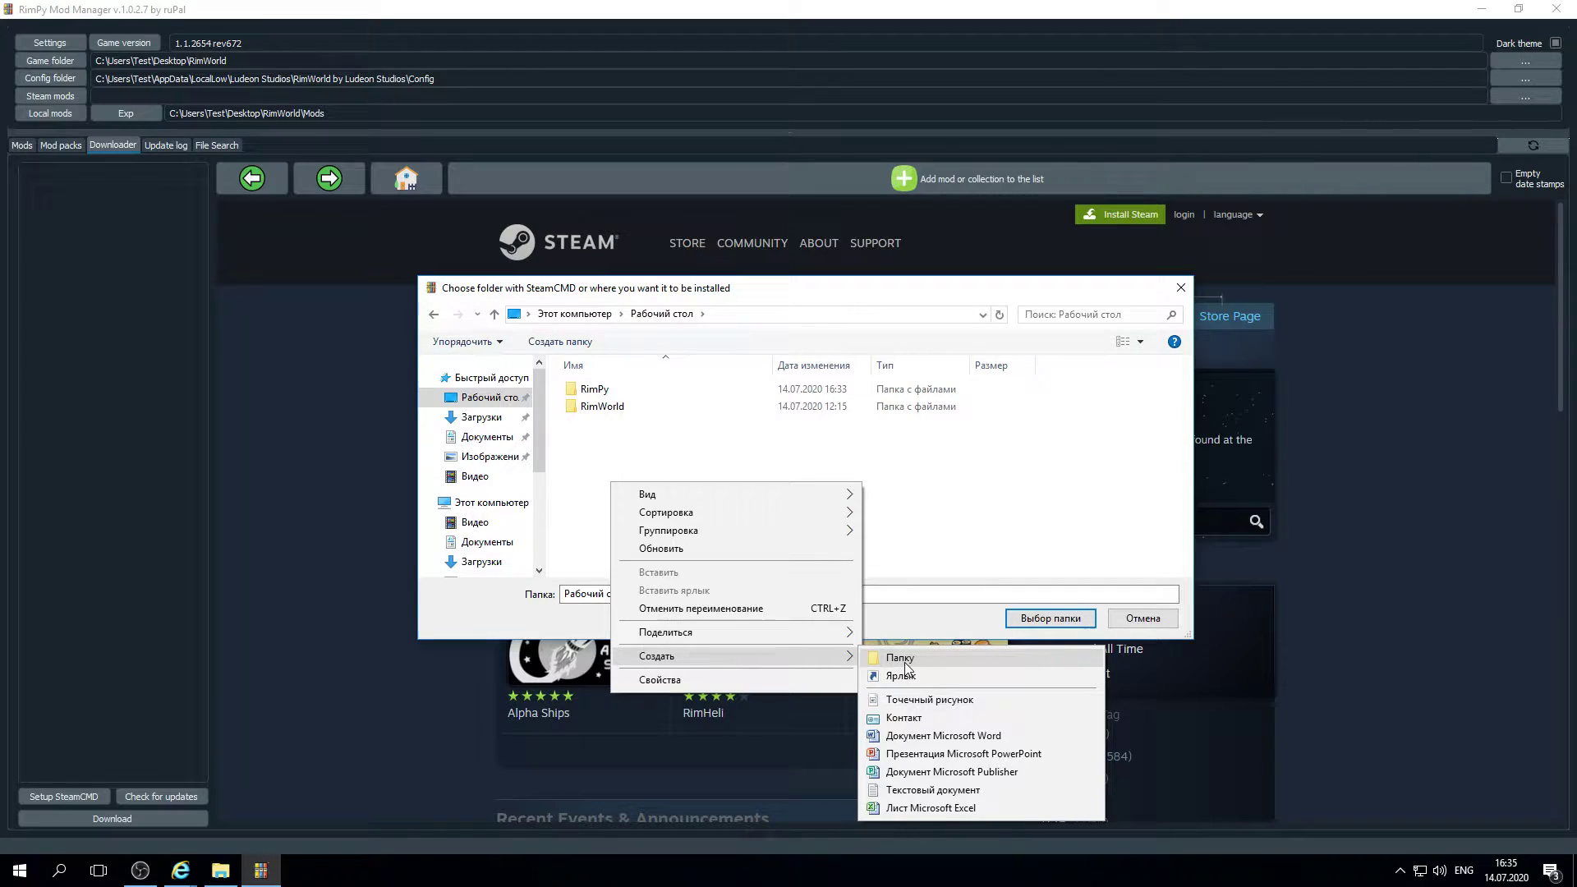
click(895, 660)
text(Ste)
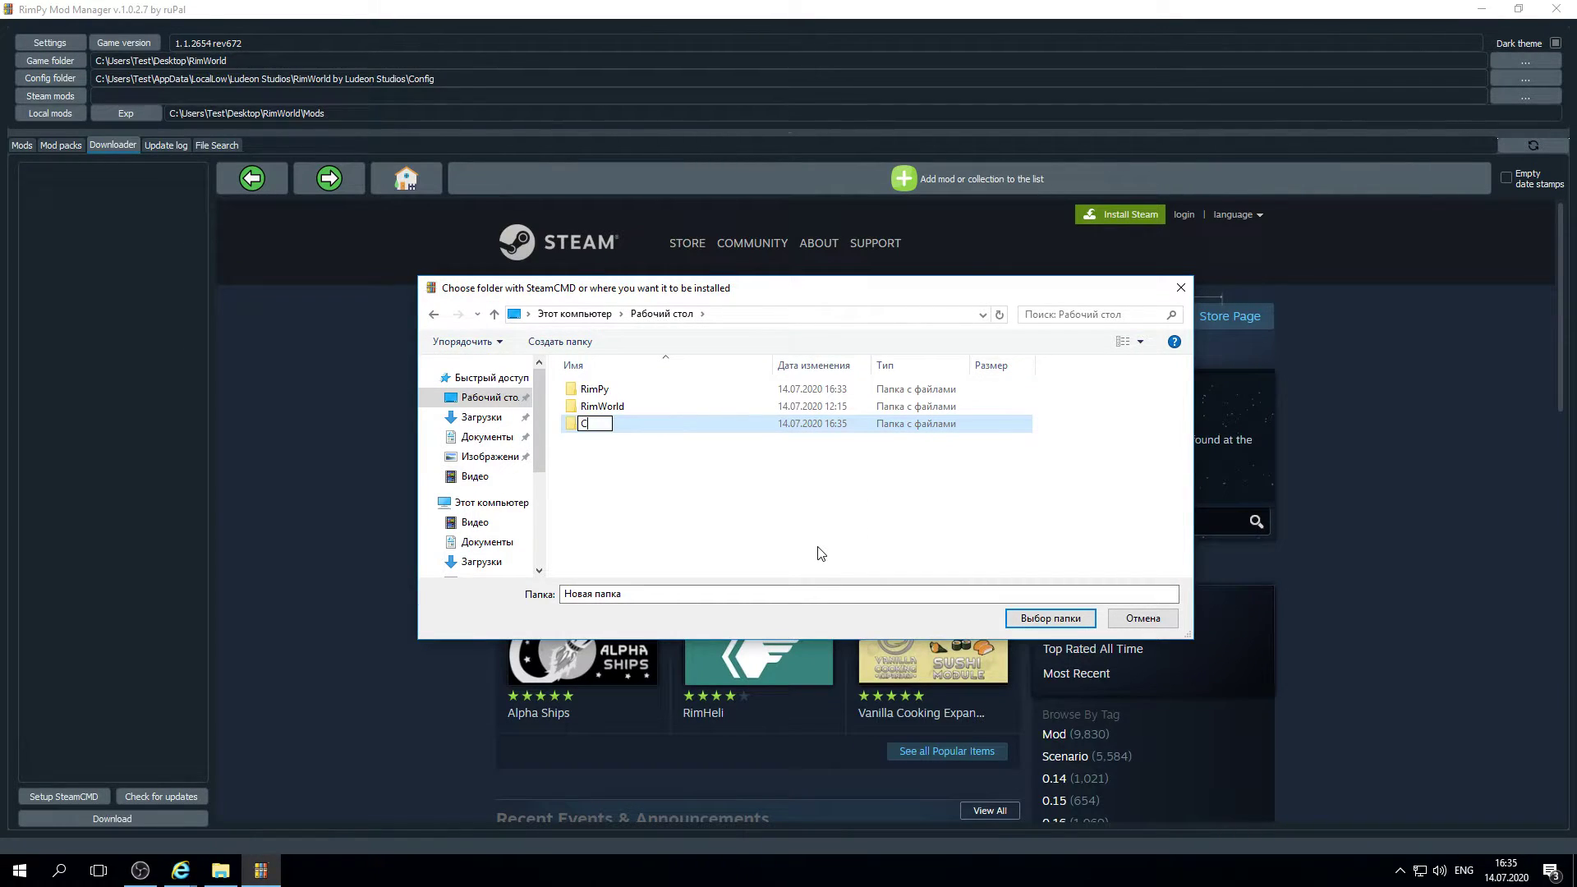
text(amCMD)
key(Return)
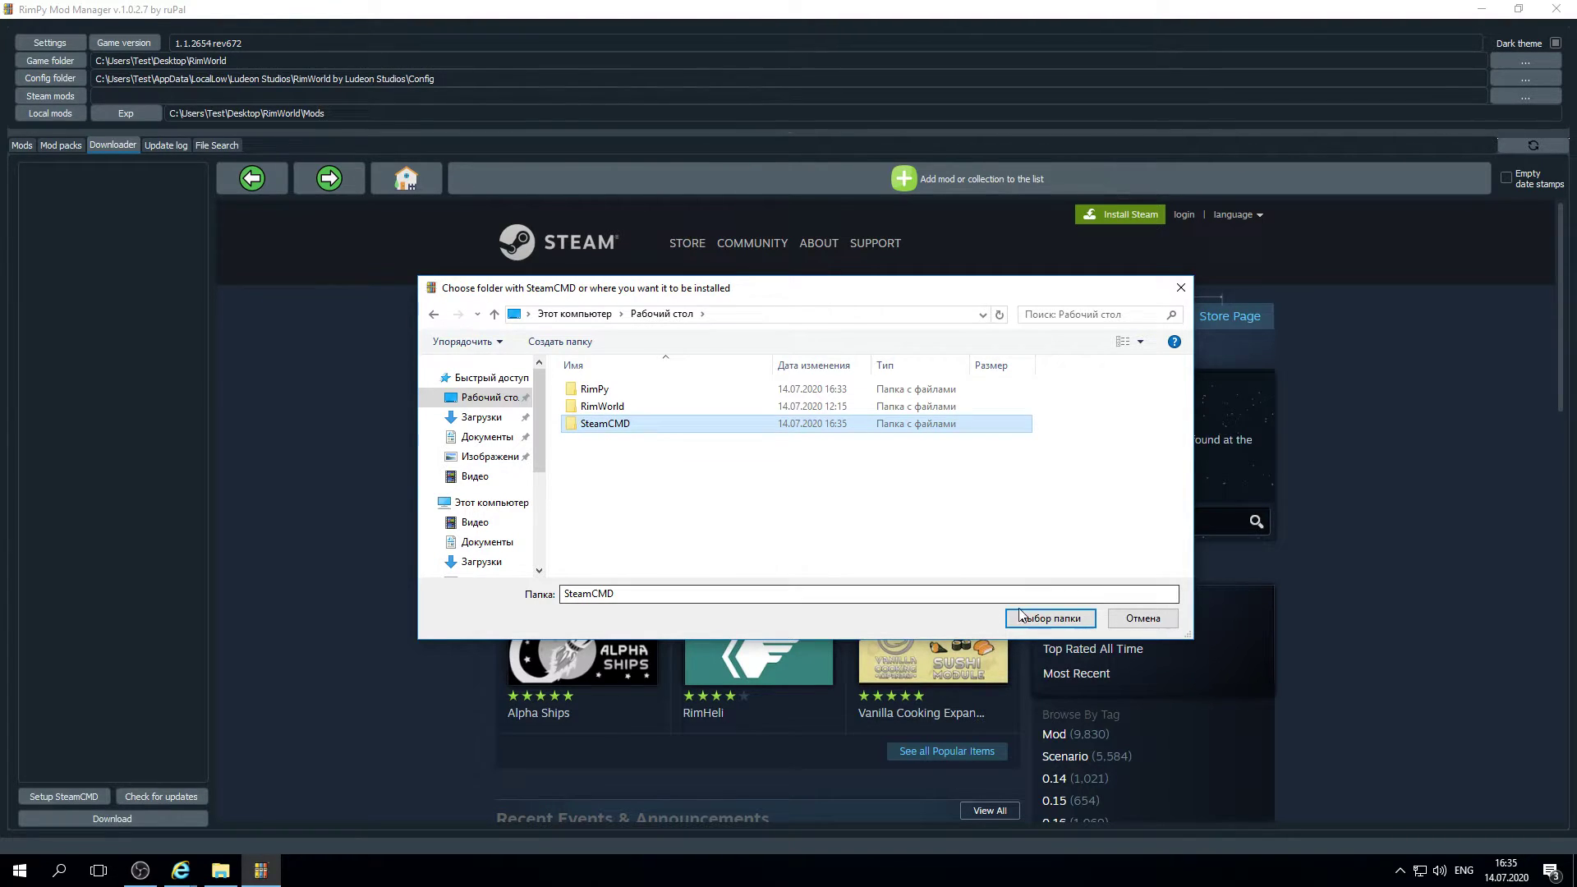
click(1032, 619)
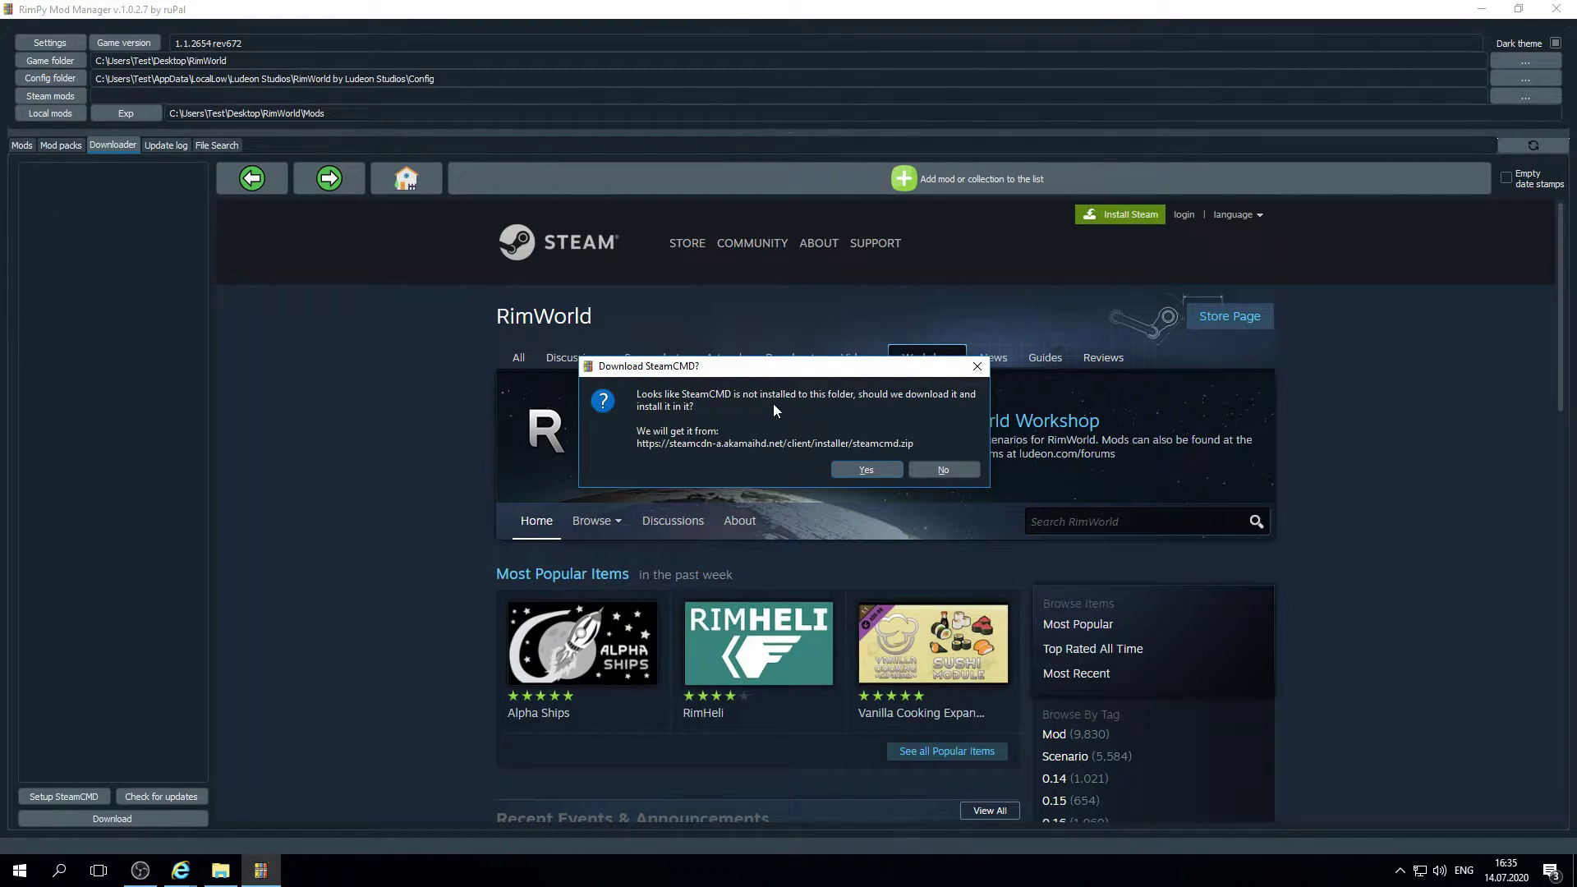
Download and install SteamCMD into the chosen folder and create the symlink to the local RimWorld Mods folder
drag(863, 372, 855, 364)
click(869, 463)
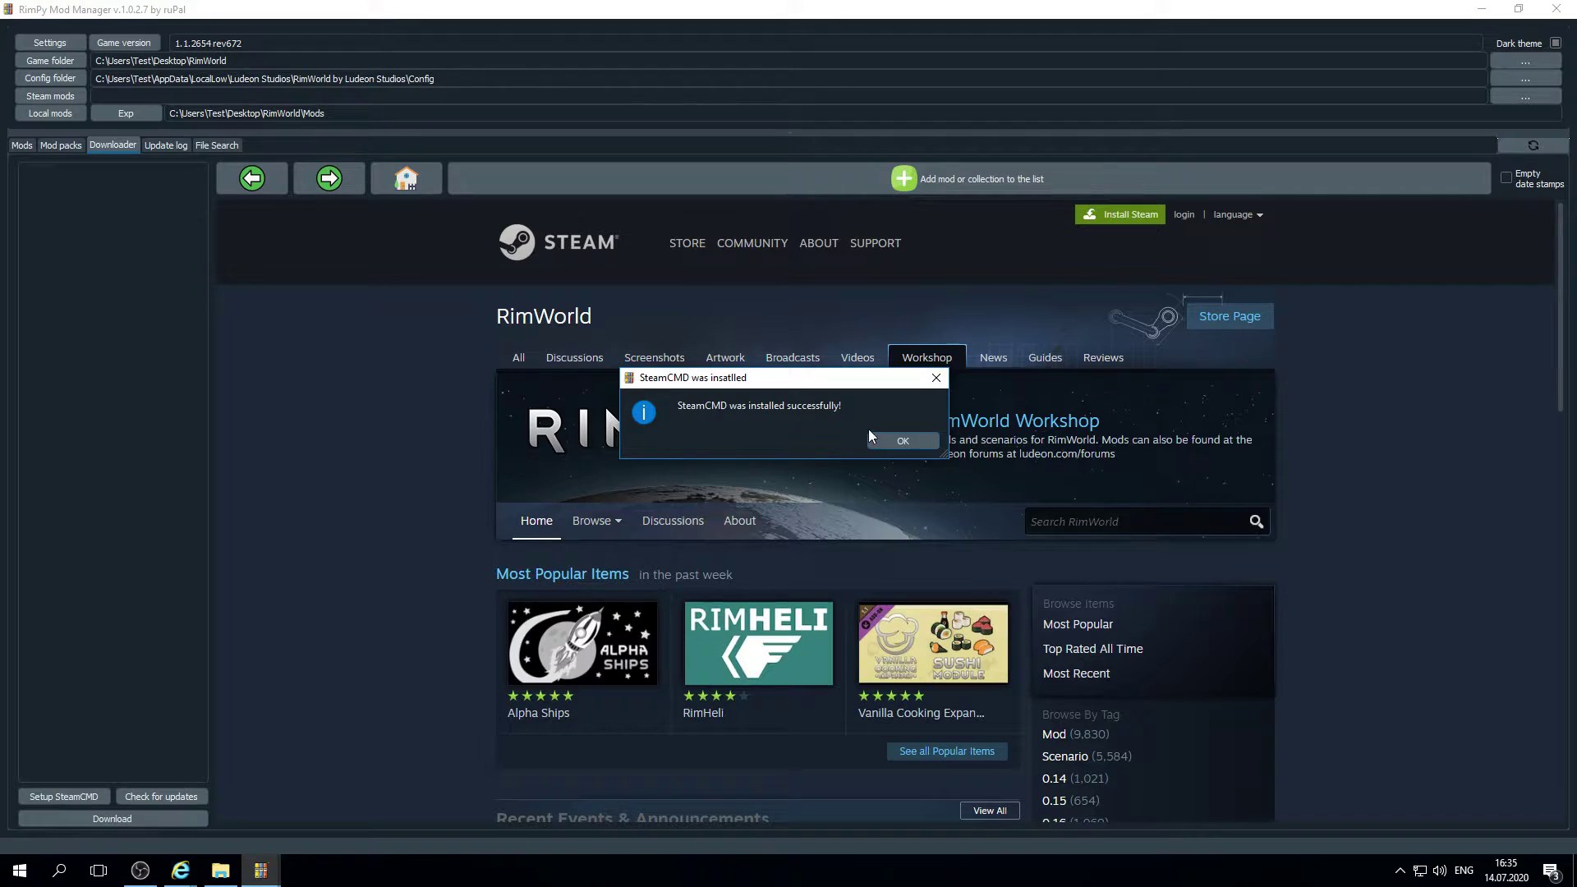
click(904, 440)
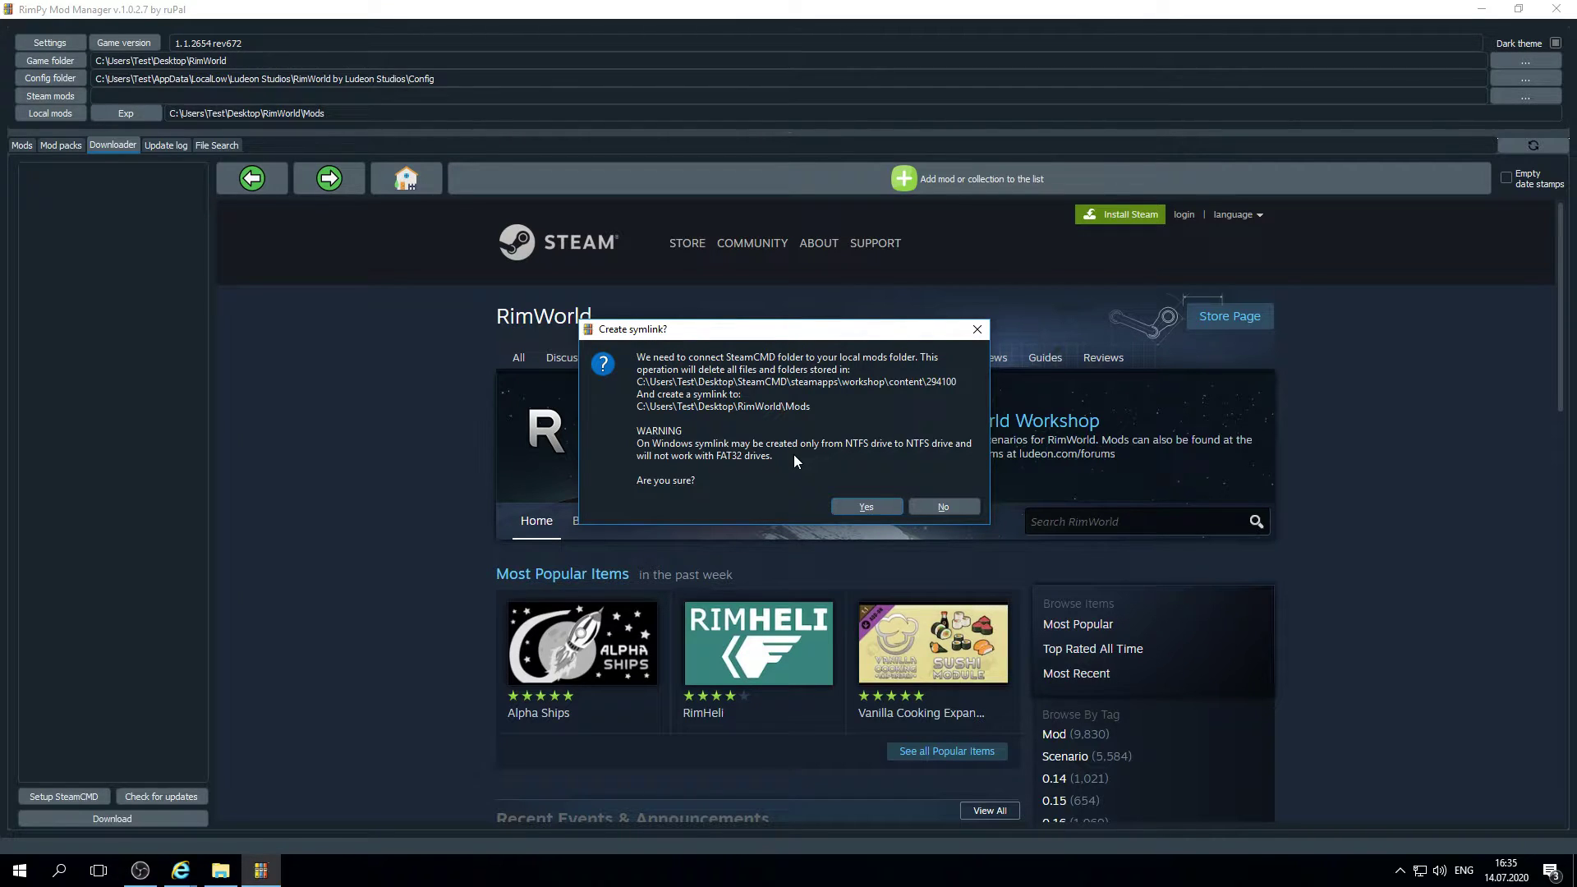
click(852, 504)
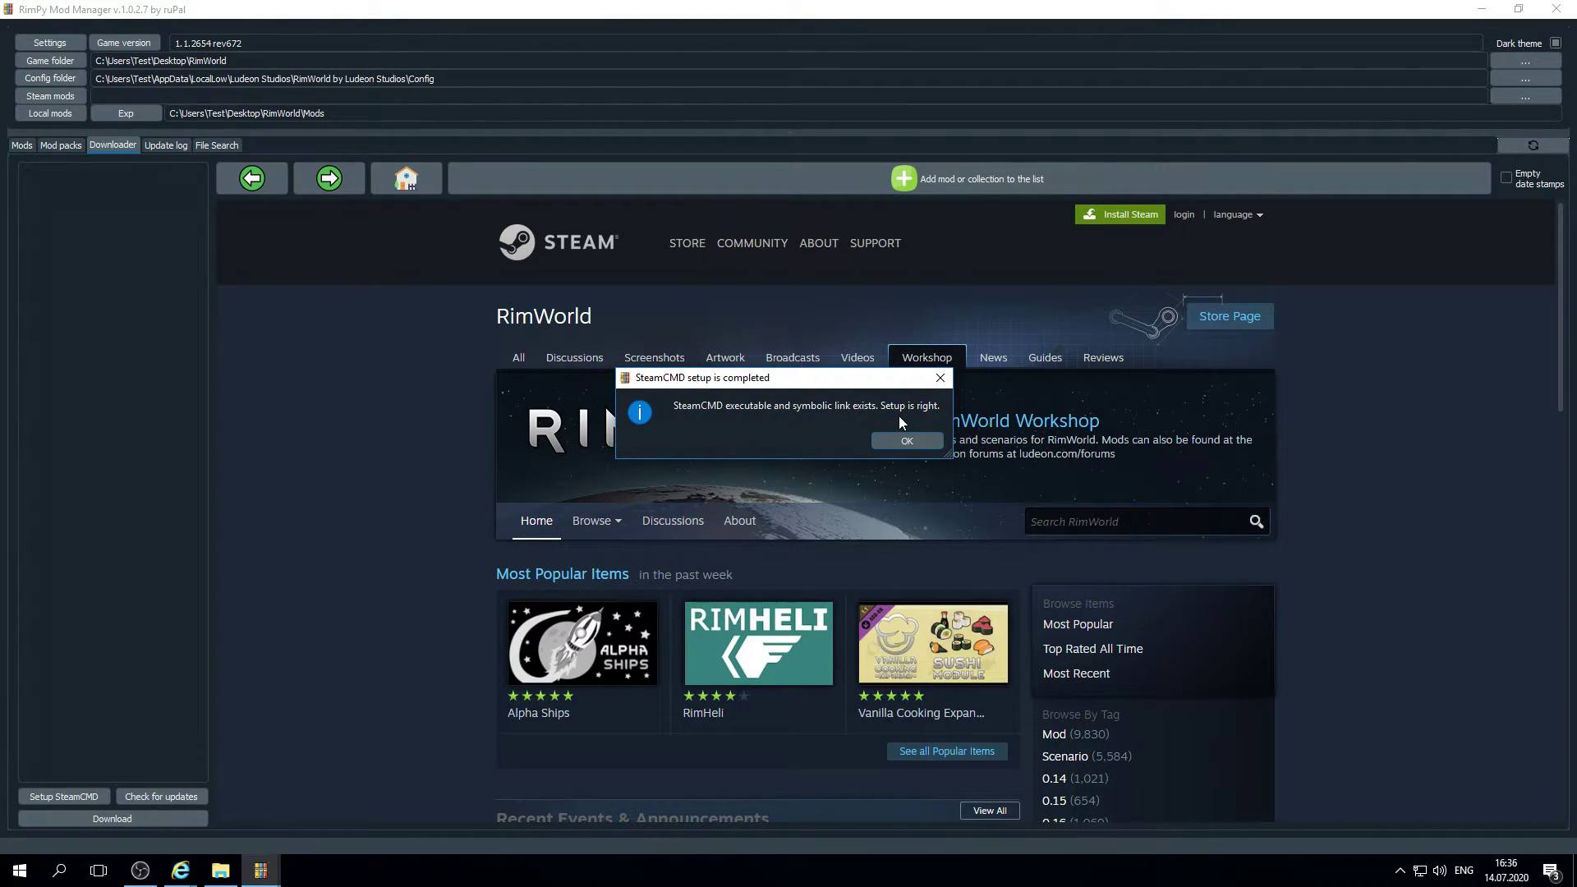
click(907, 442)
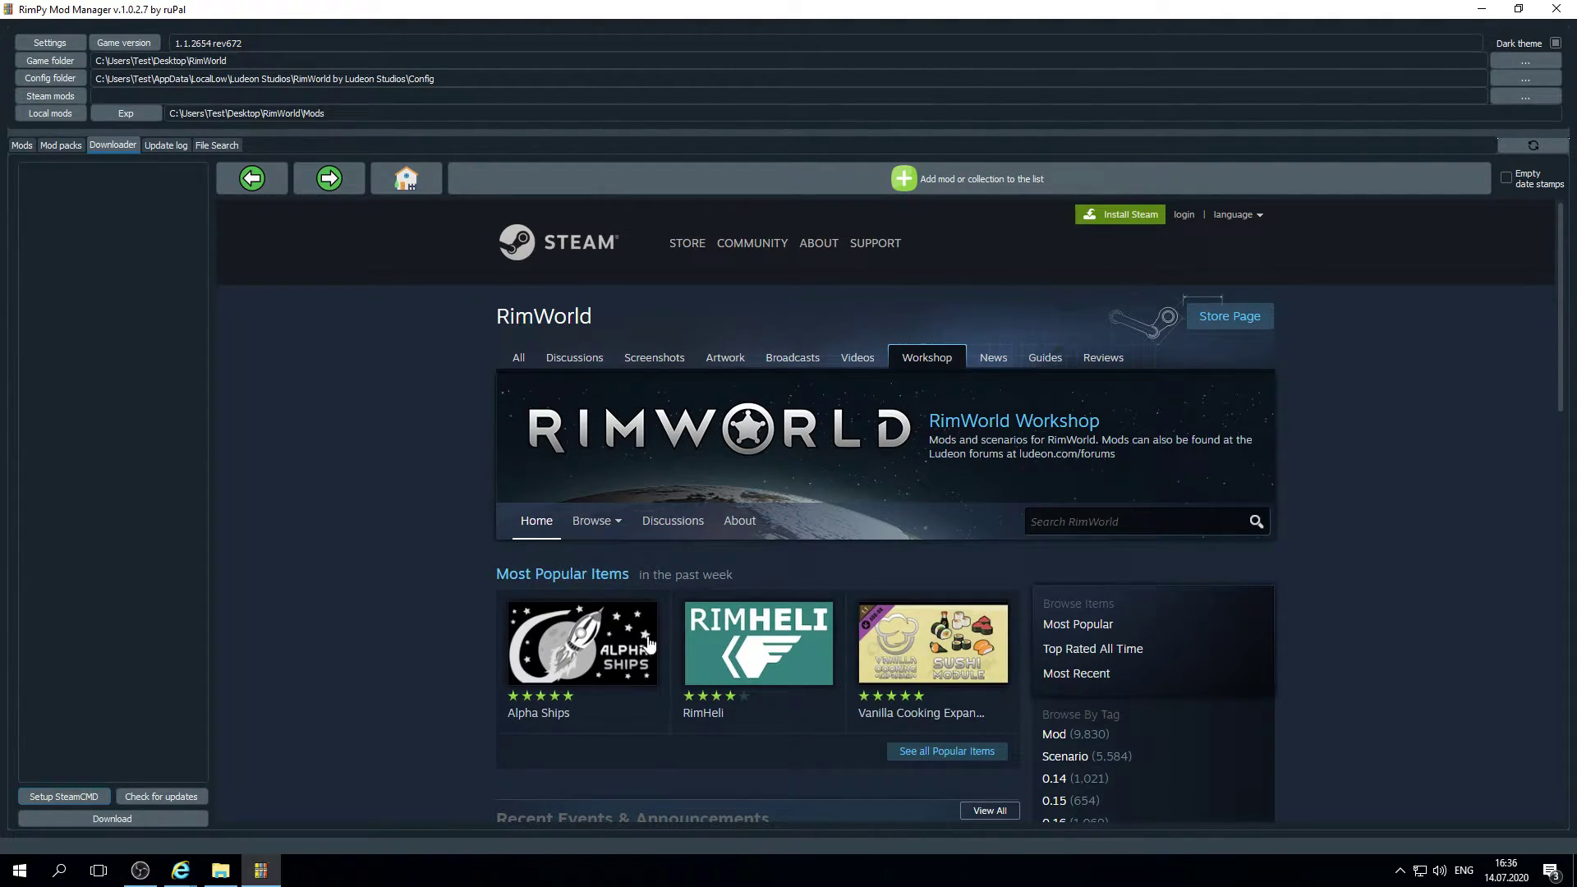
Add the Alpha Ships and RimHeli mods from the Workshop's most popular items to the download list
click(608, 672)
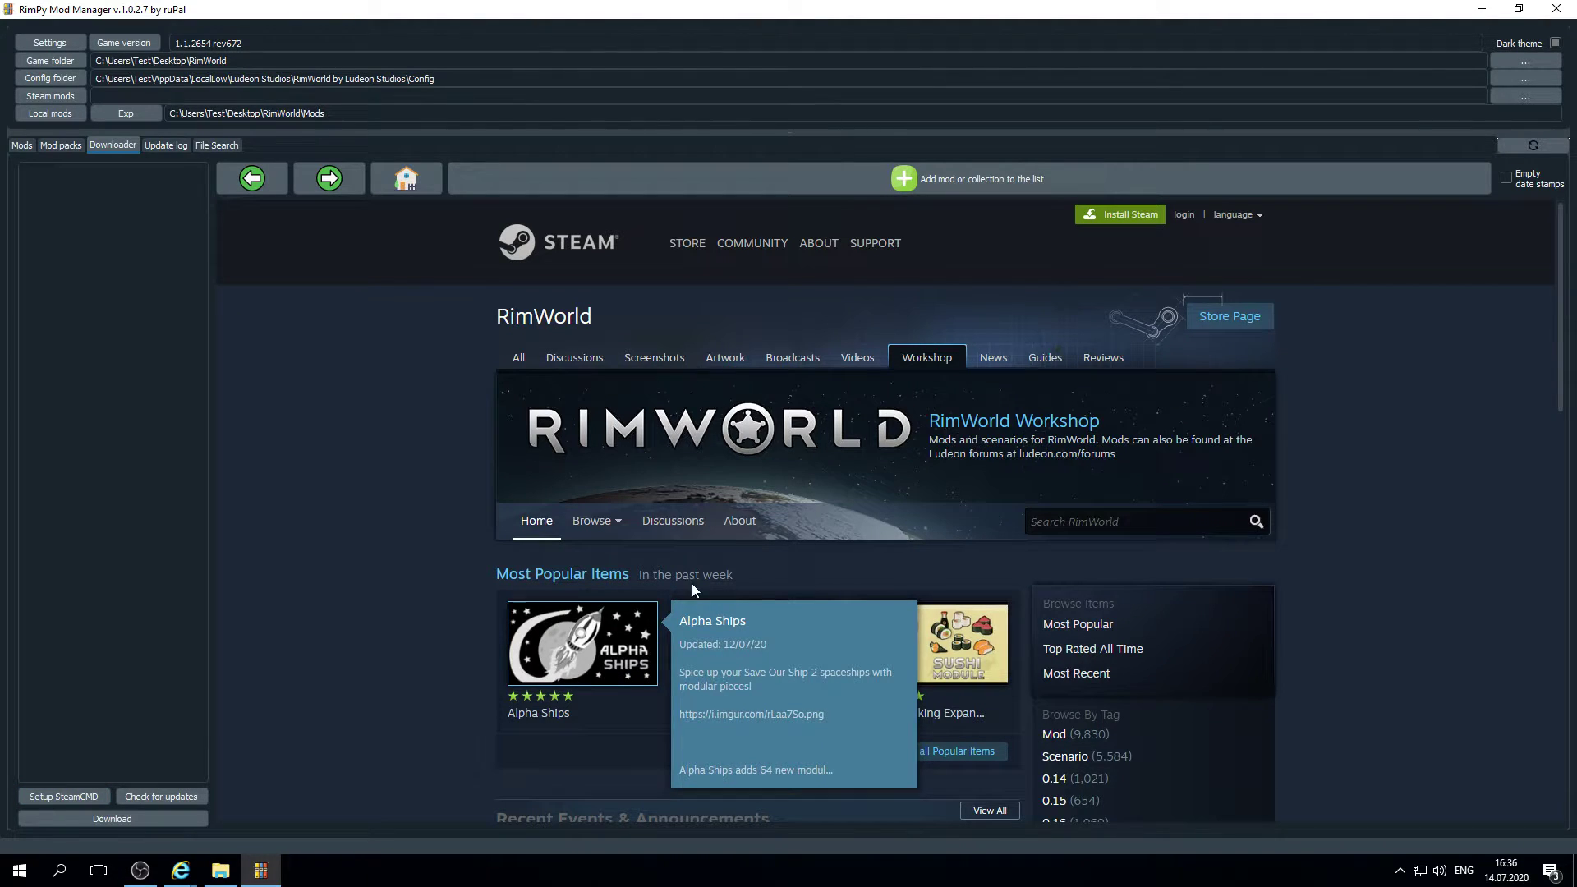
click(904, 181)
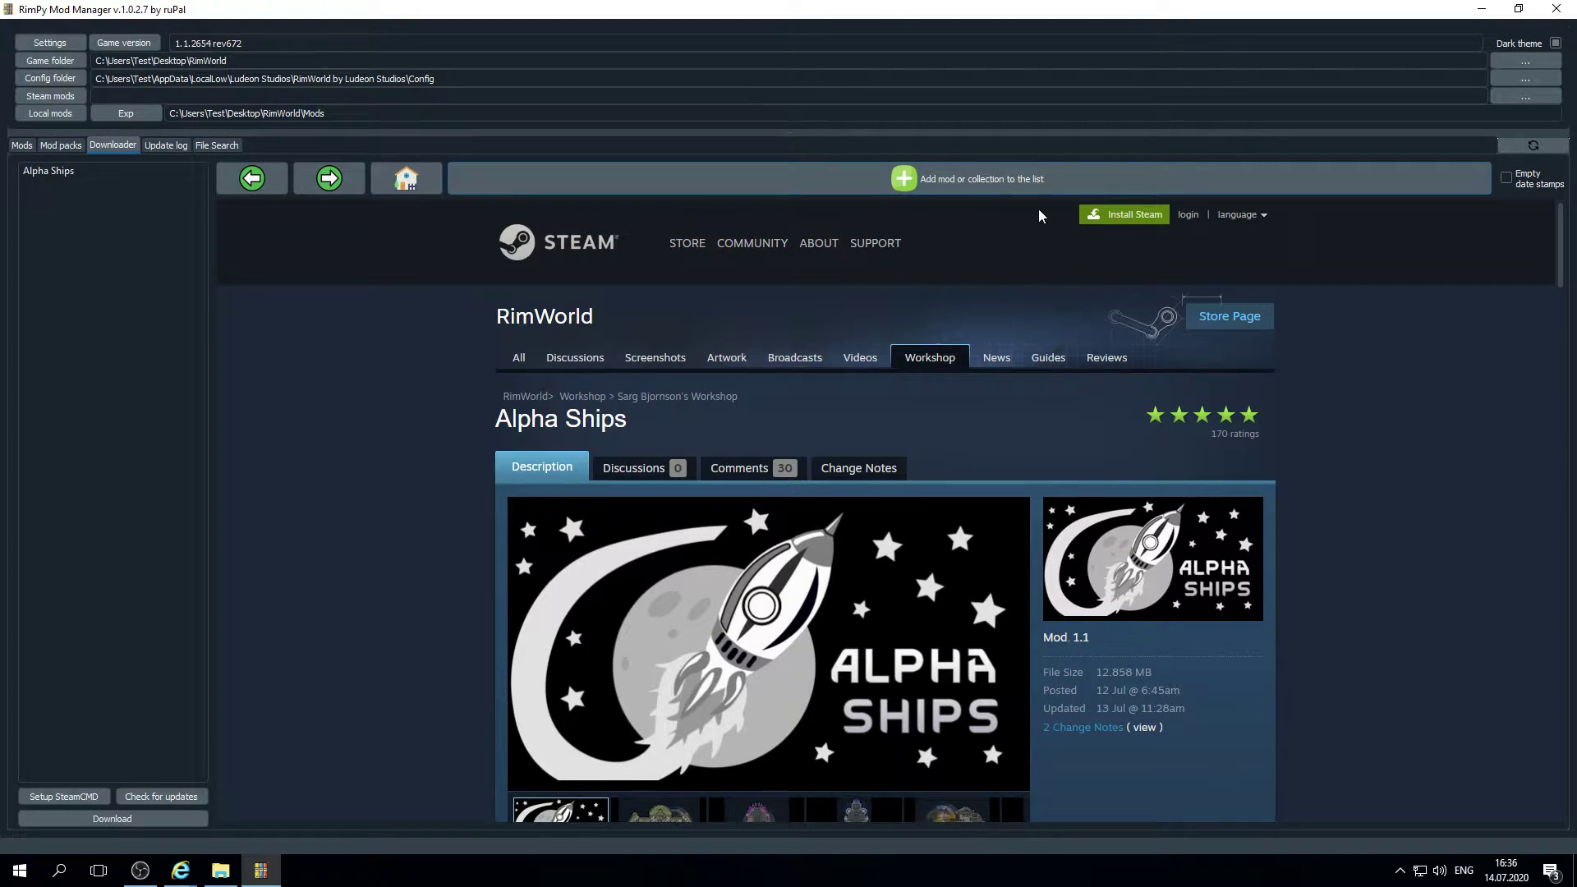
scroll(769, 482, down, 2)
scroll(788, 485, down, 2)
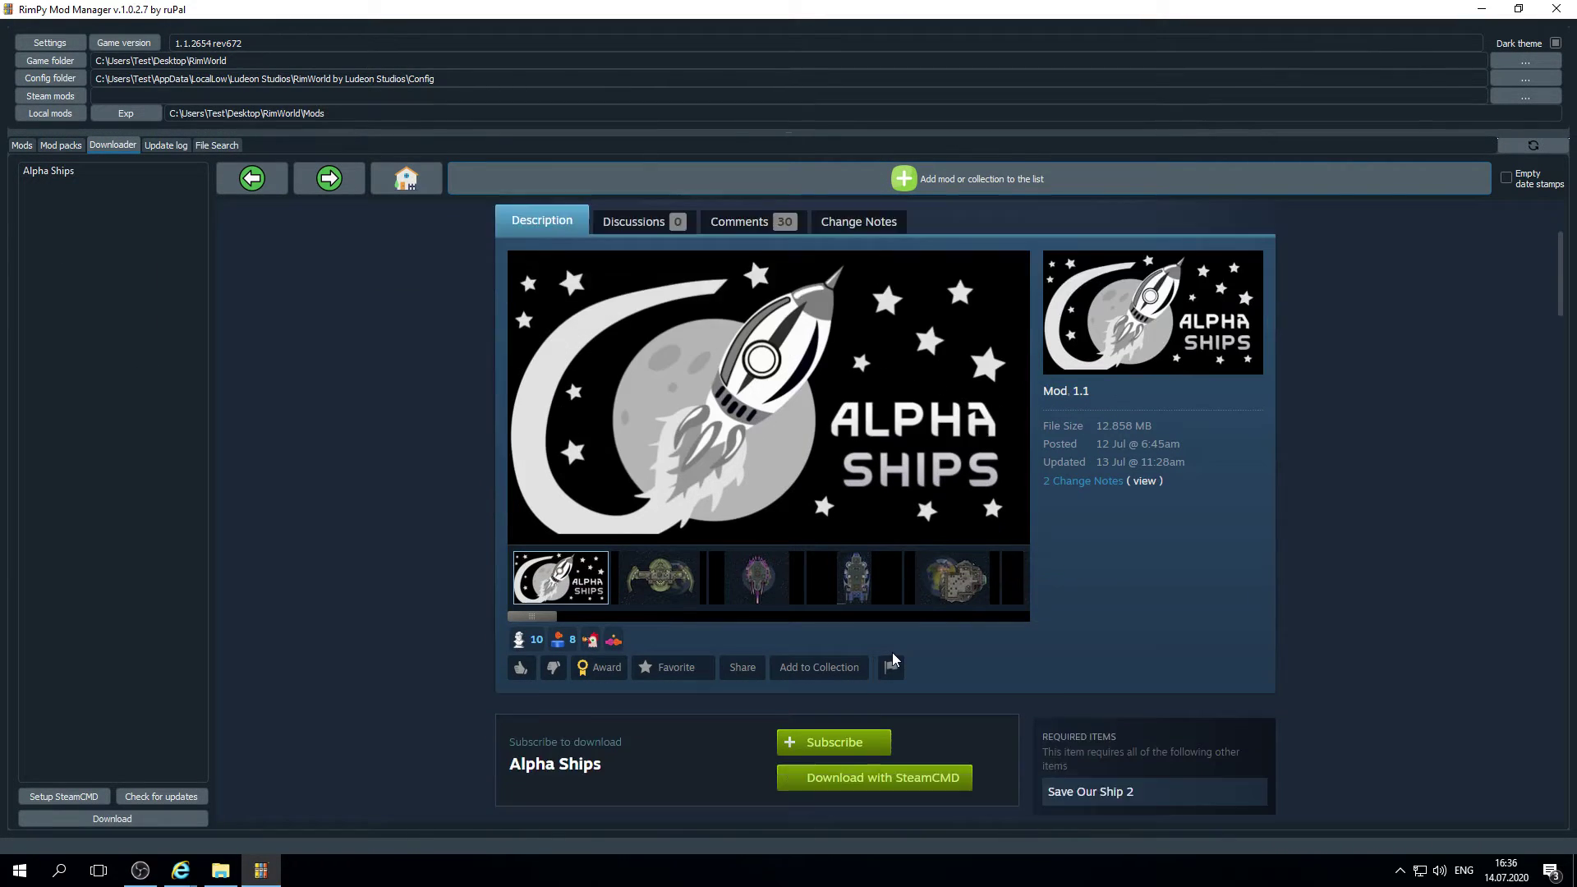
click(253, 178)
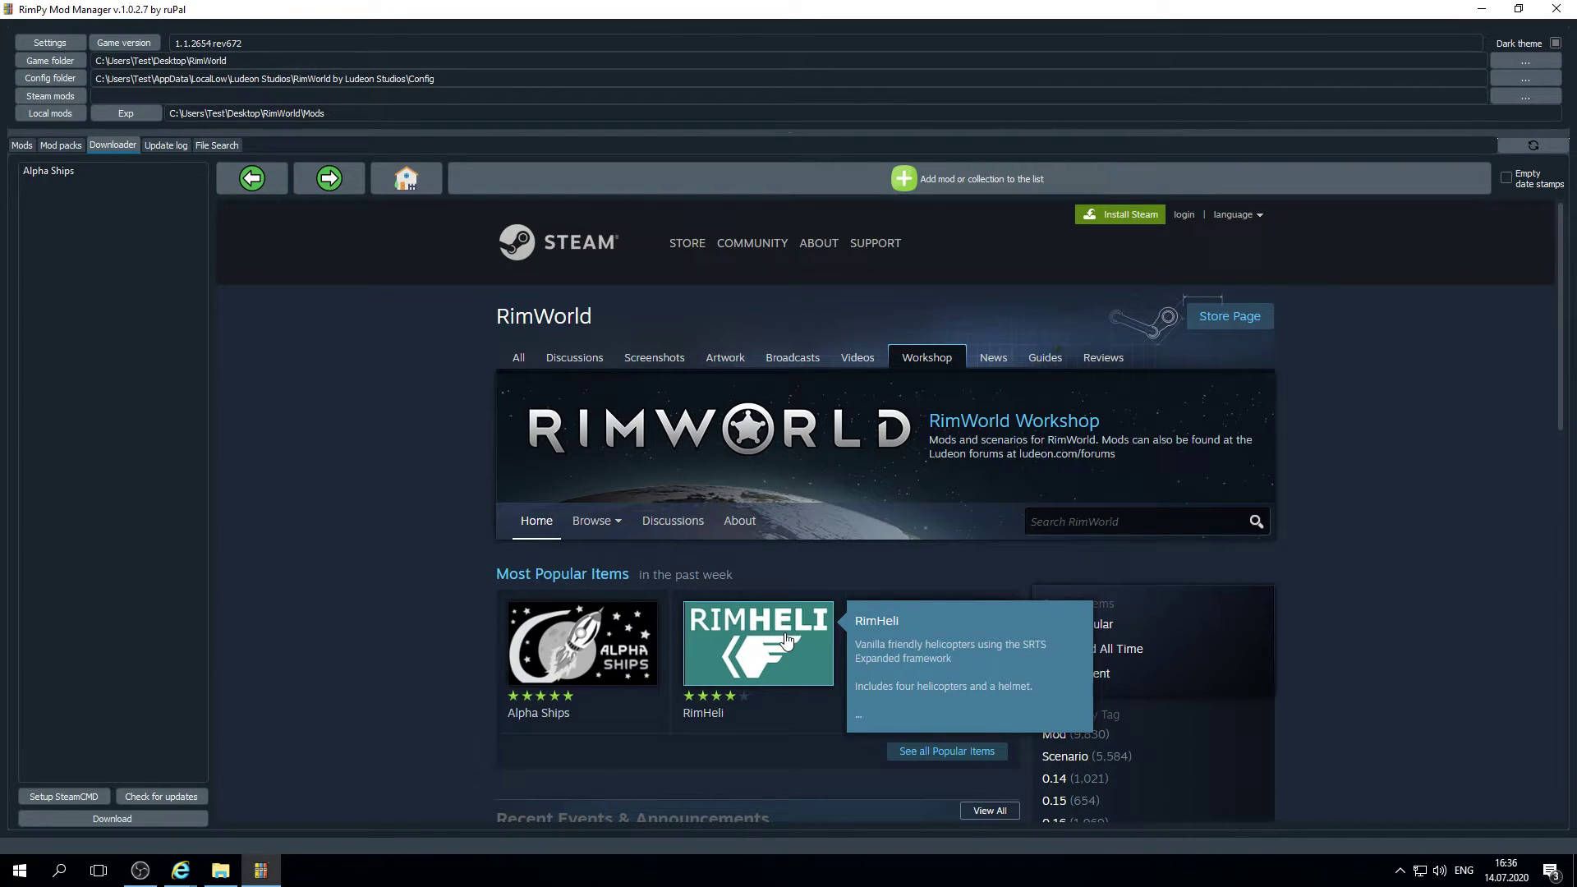
click(786, 640)
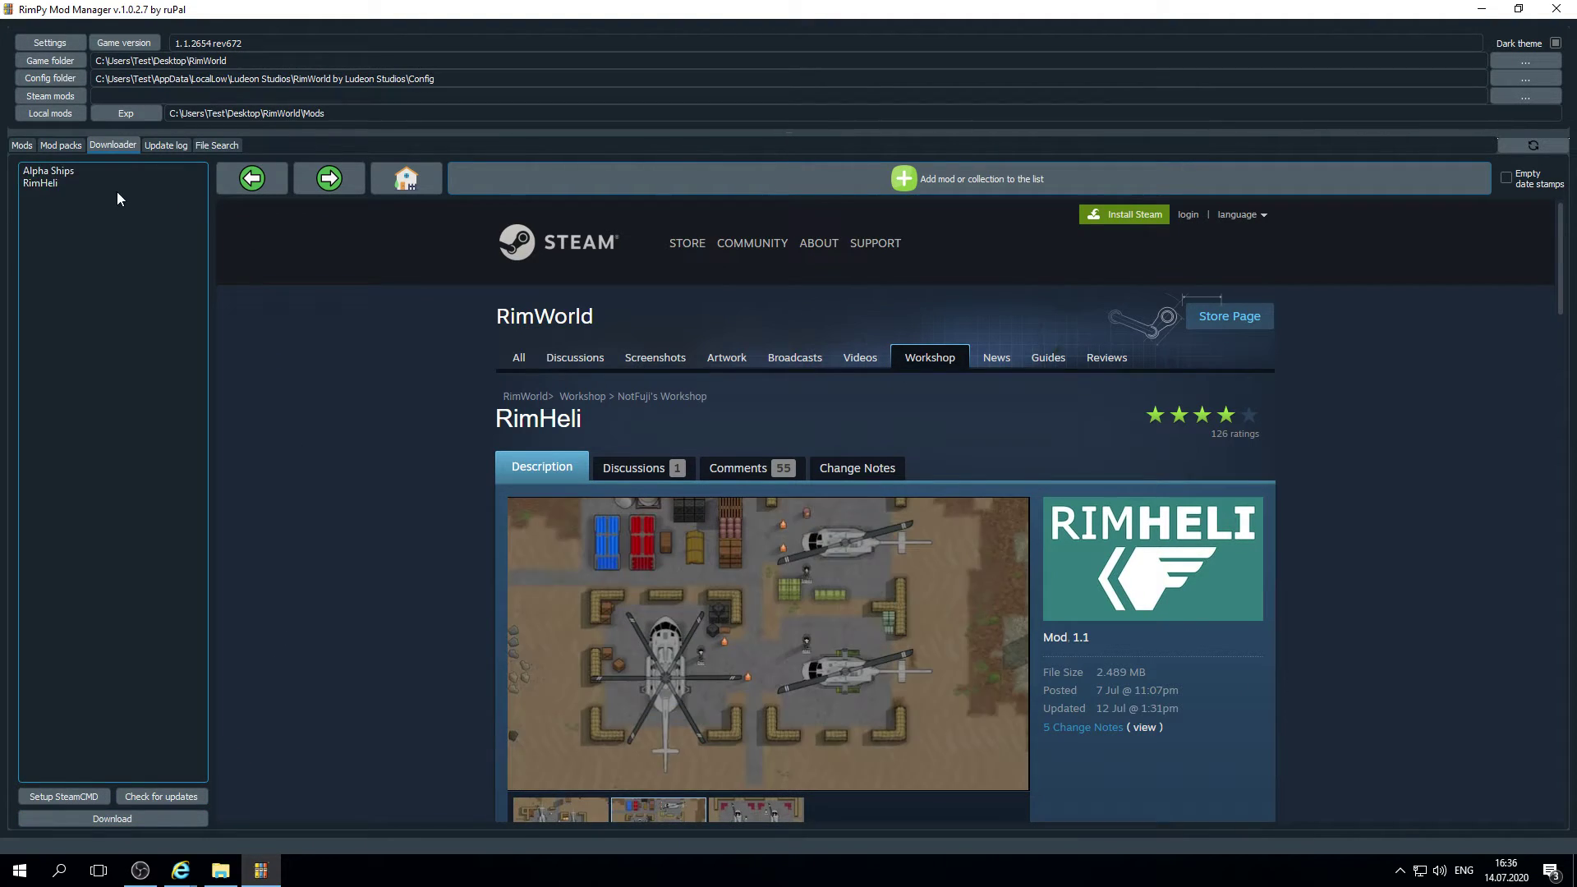
Download the listed mods with SteamCMD and dismiss the completion message
click(160, 819)
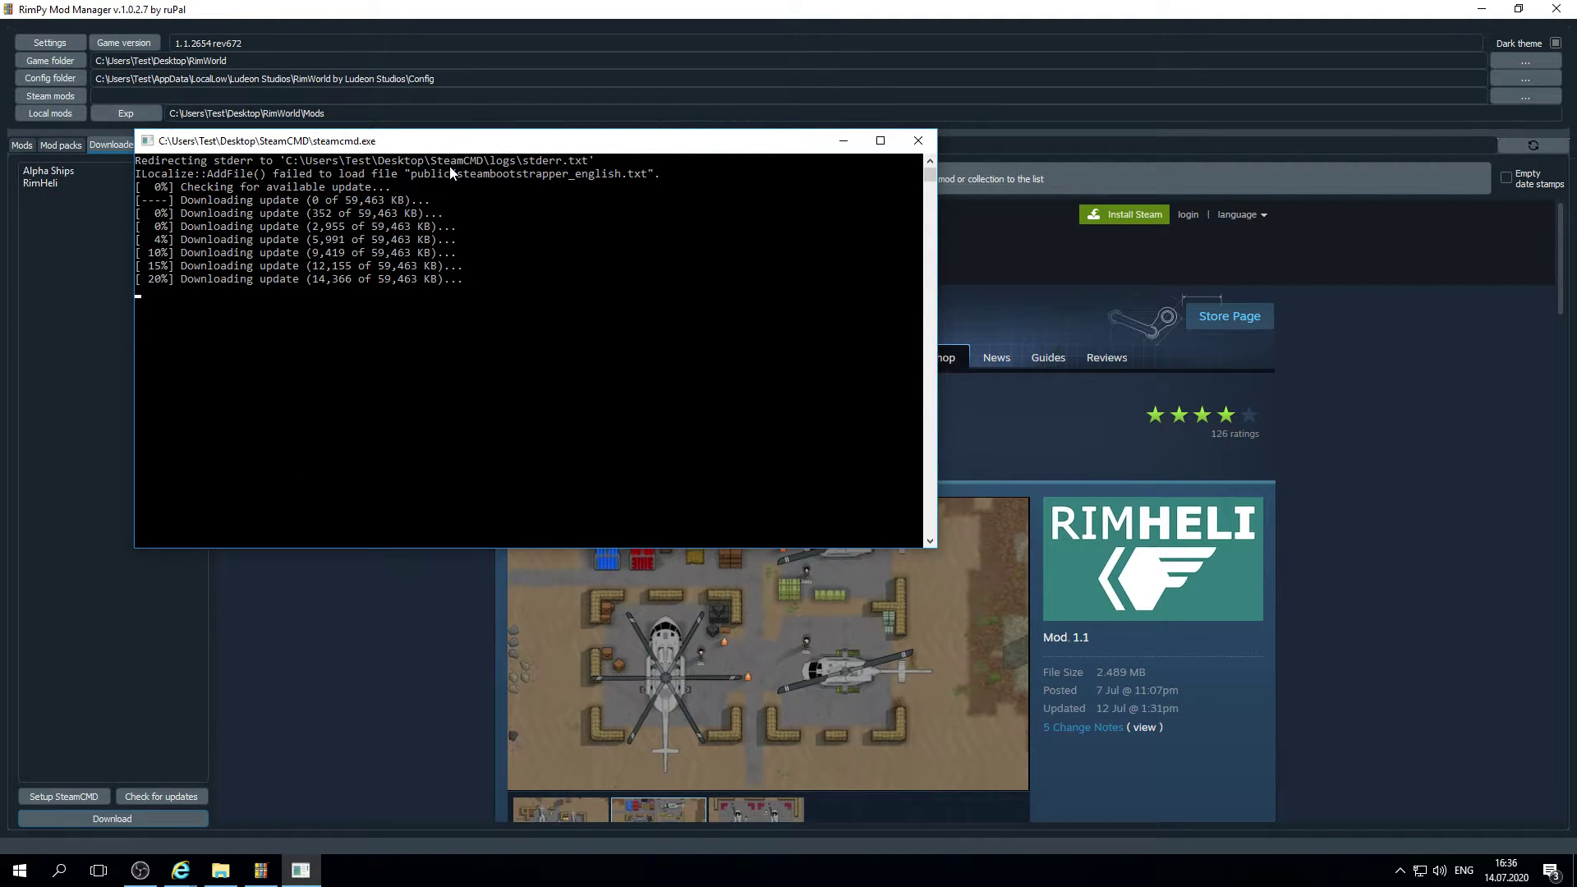
drag(350, 141, 533, 219)
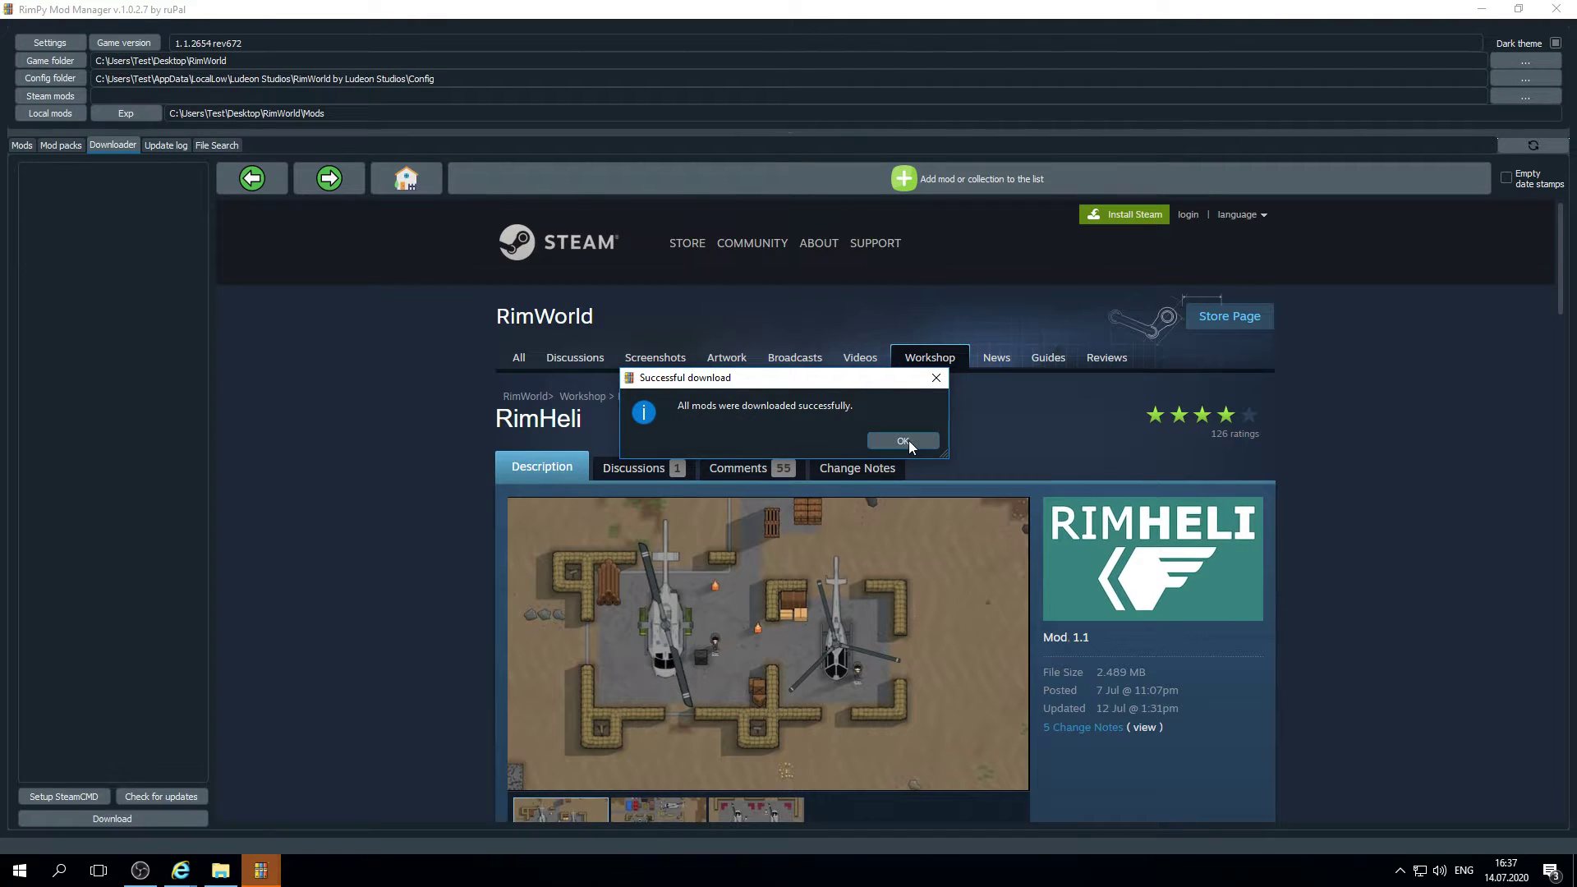
click(903, 440)
View the details of the downloaded Alpha Ships and RimHeli mods in the inactive mods list
click(27, 149)
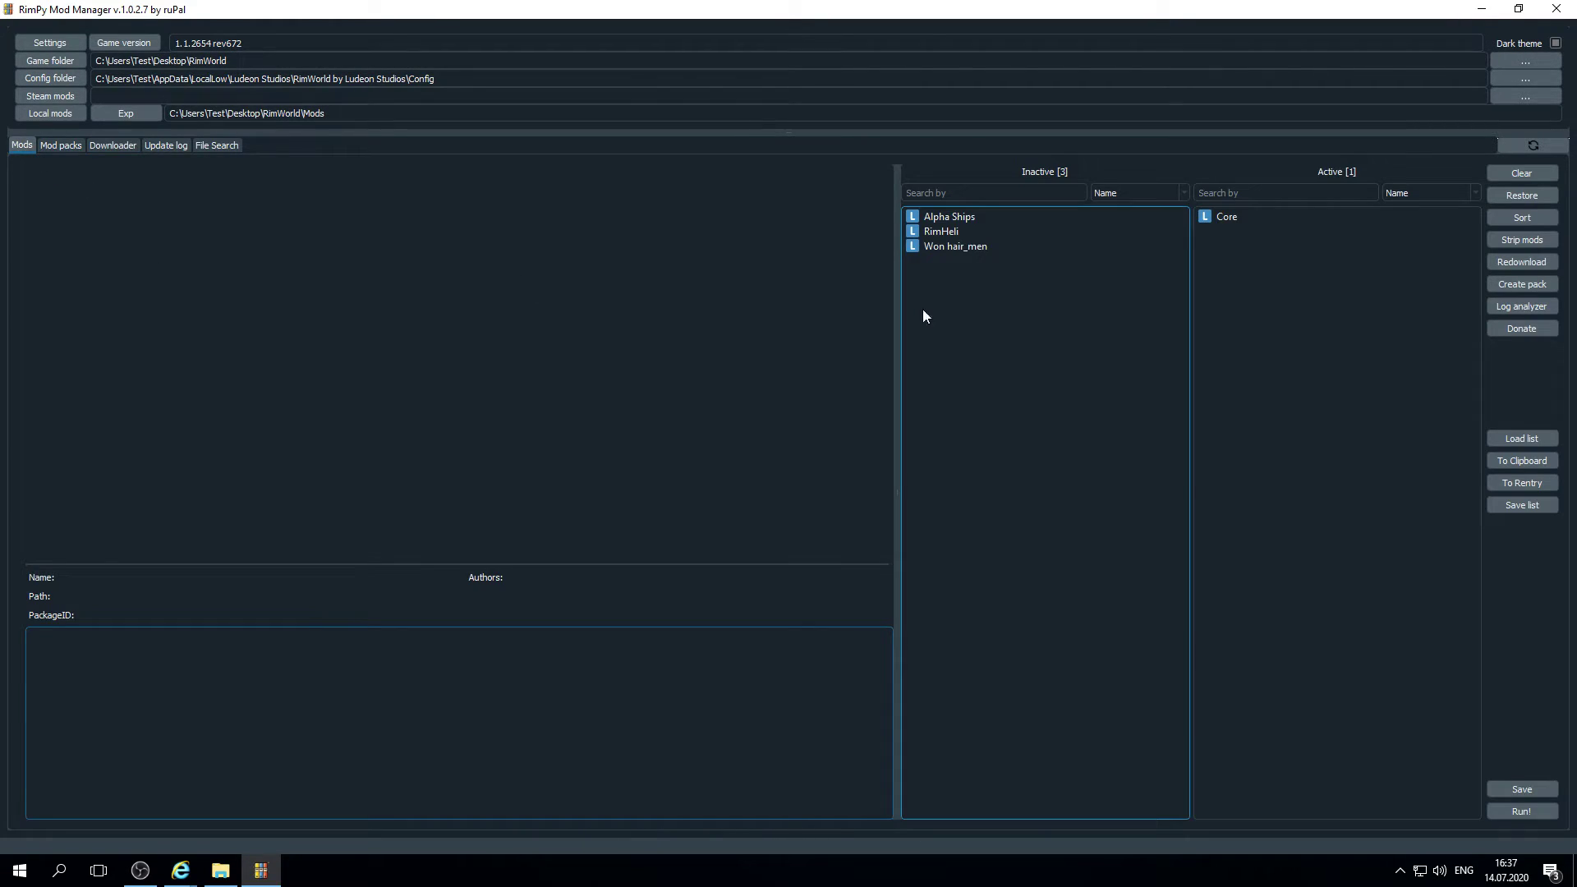
click(953, 218)
click(960, 234)
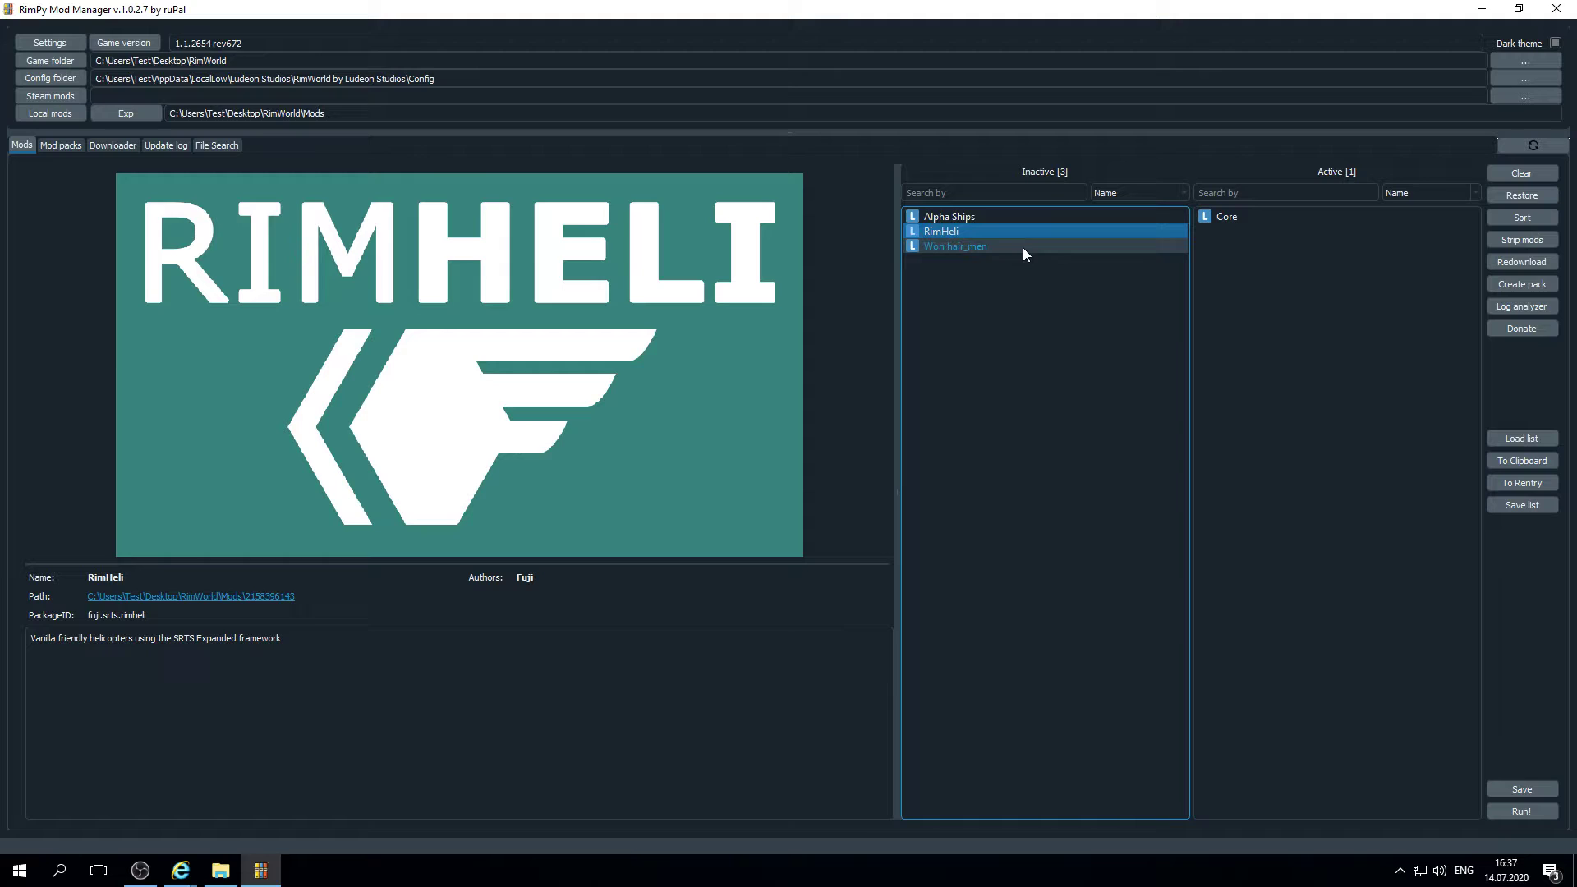
Open the Alpha Ships mod's local folder, inspect the contents of its About subfolder, and close the folder window
click(957, 220)
right_click(955, 222)
click(992, 230)
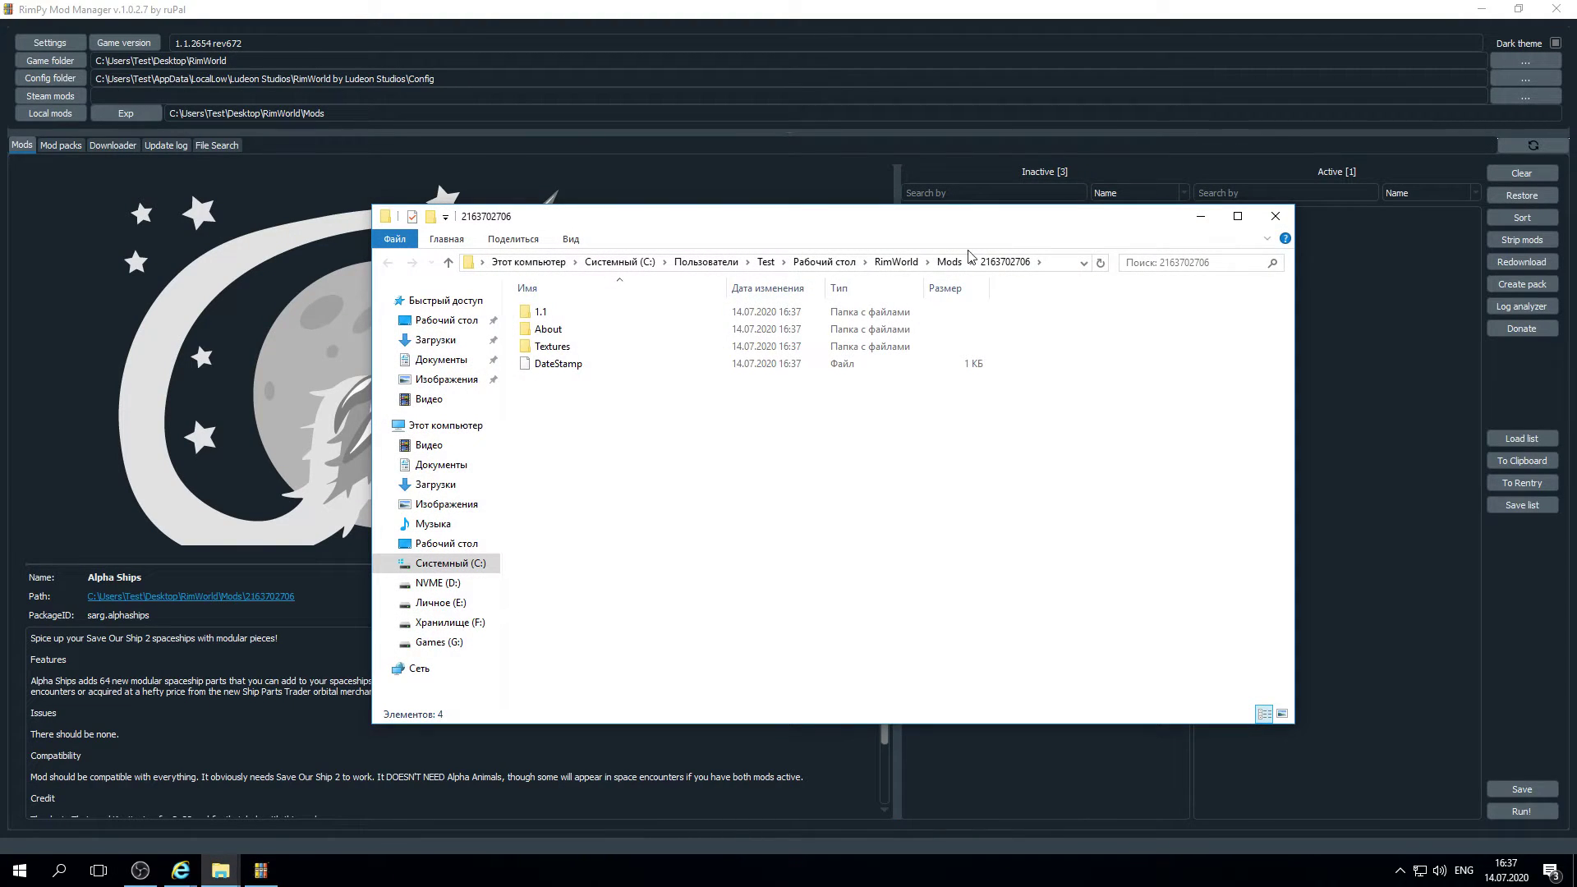
double_click(565, 335)
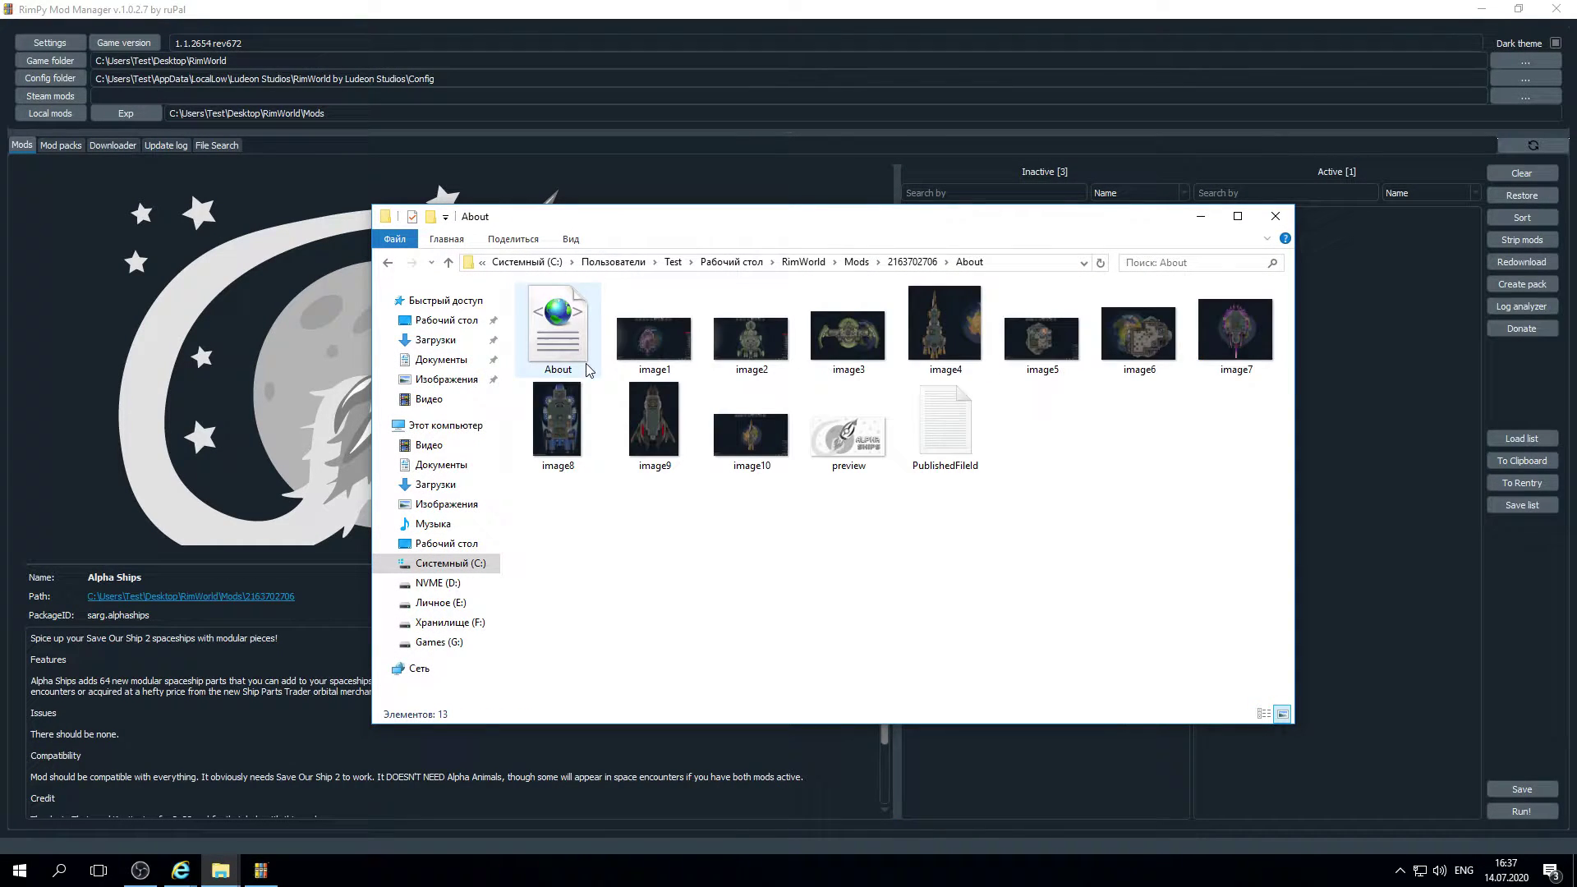
click(653, 341)
click(729, 355)
click(1274, 218)
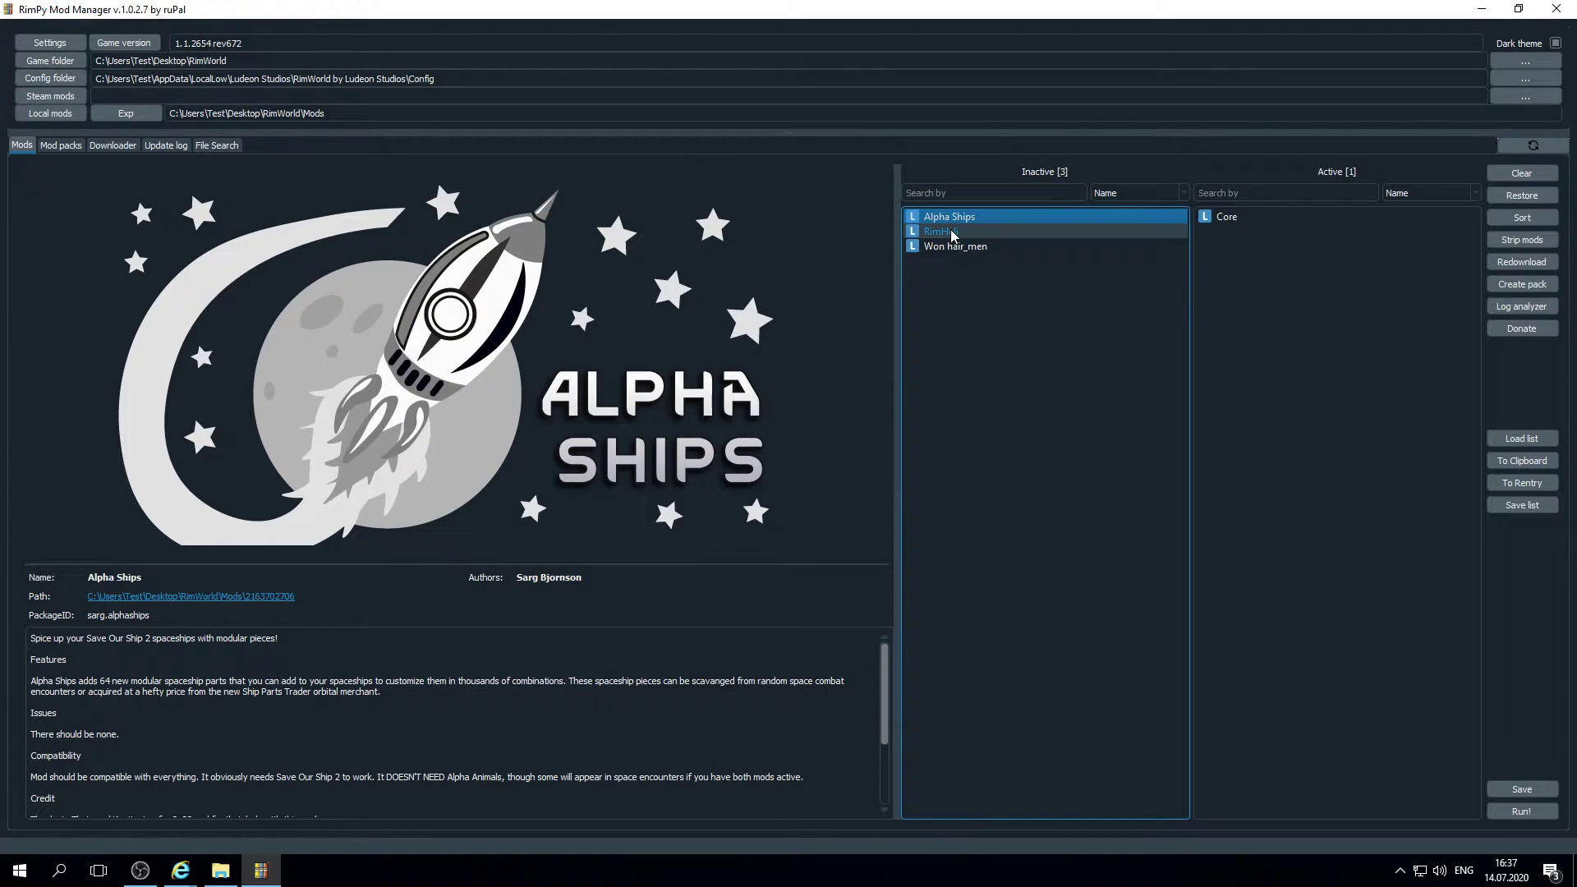
mouse_move(953, 236)
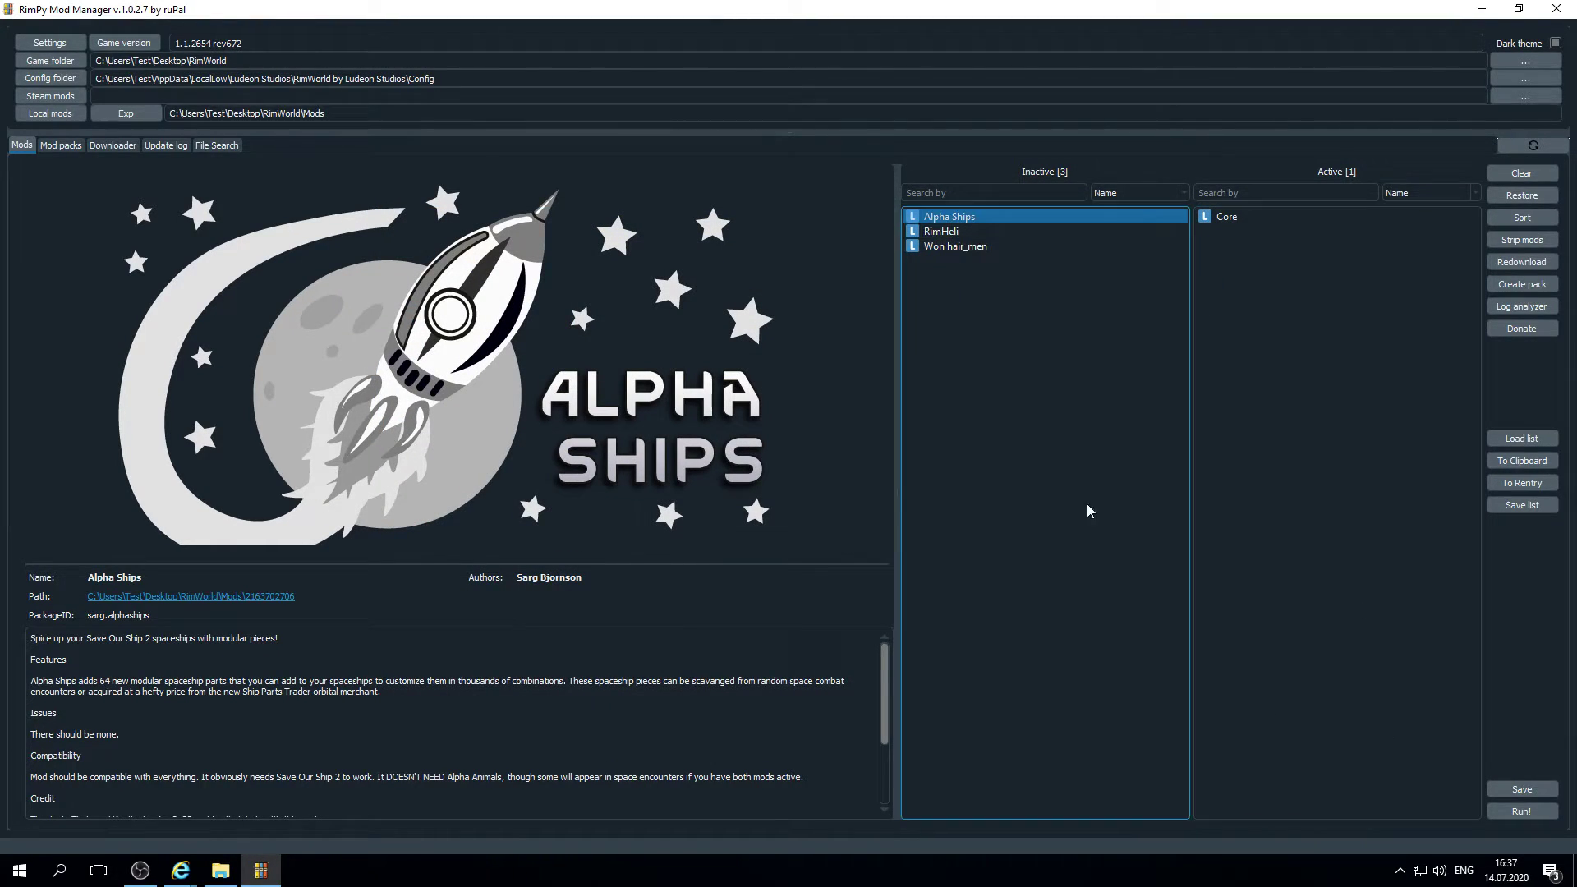
Return to the downloader, browse the RimWorld Workshop collections, and open the collection titled awer
click(129, 148)
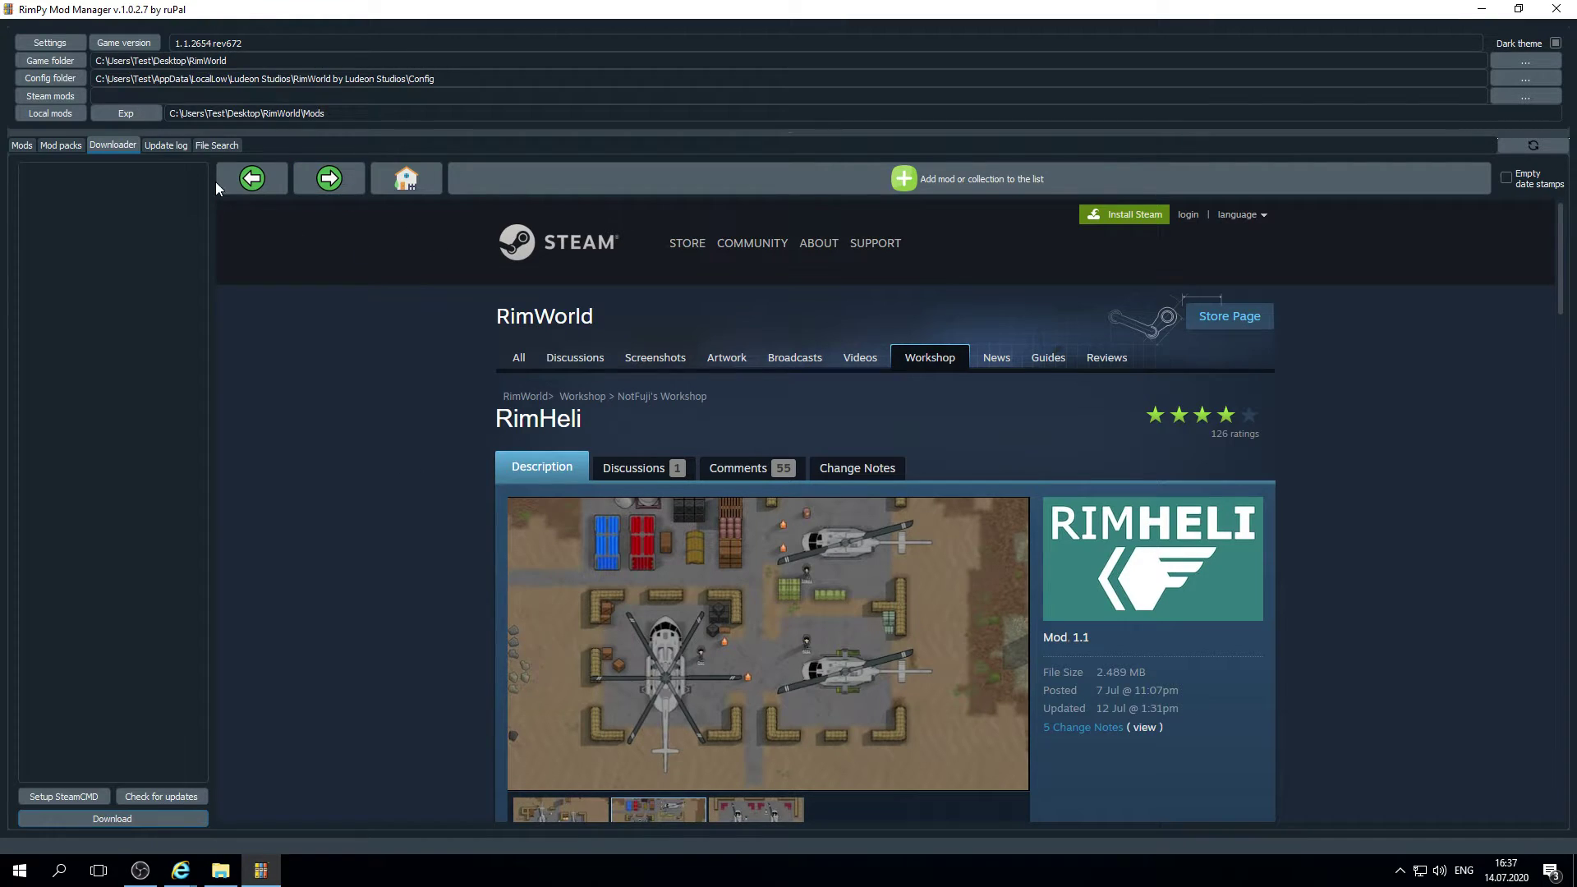
click(261, 183)
mouse_move(606, 524)
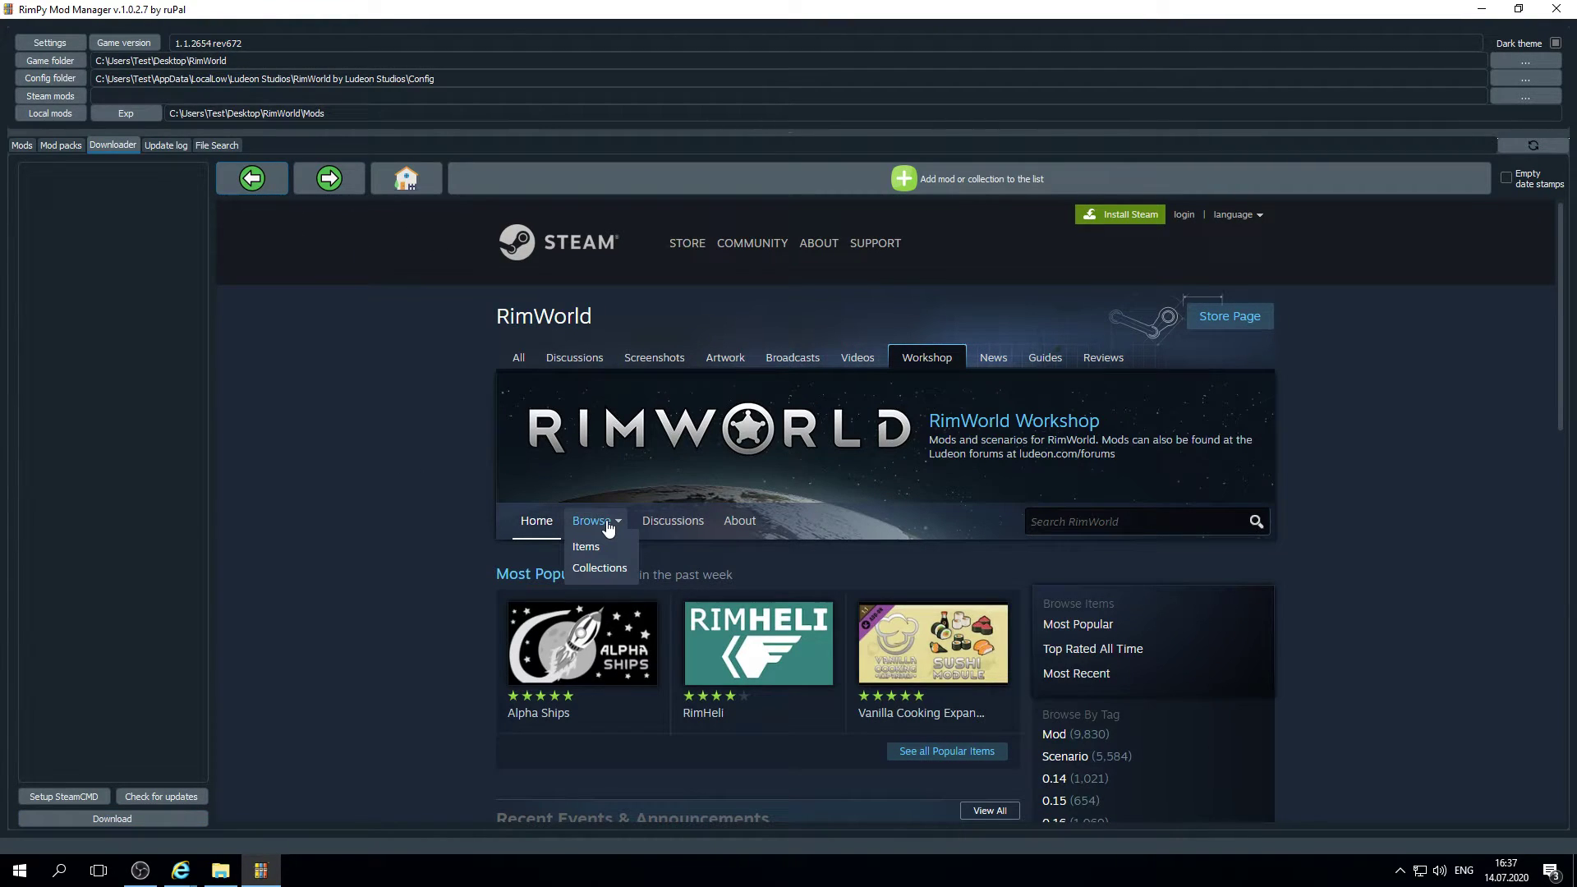
click(603, 570)
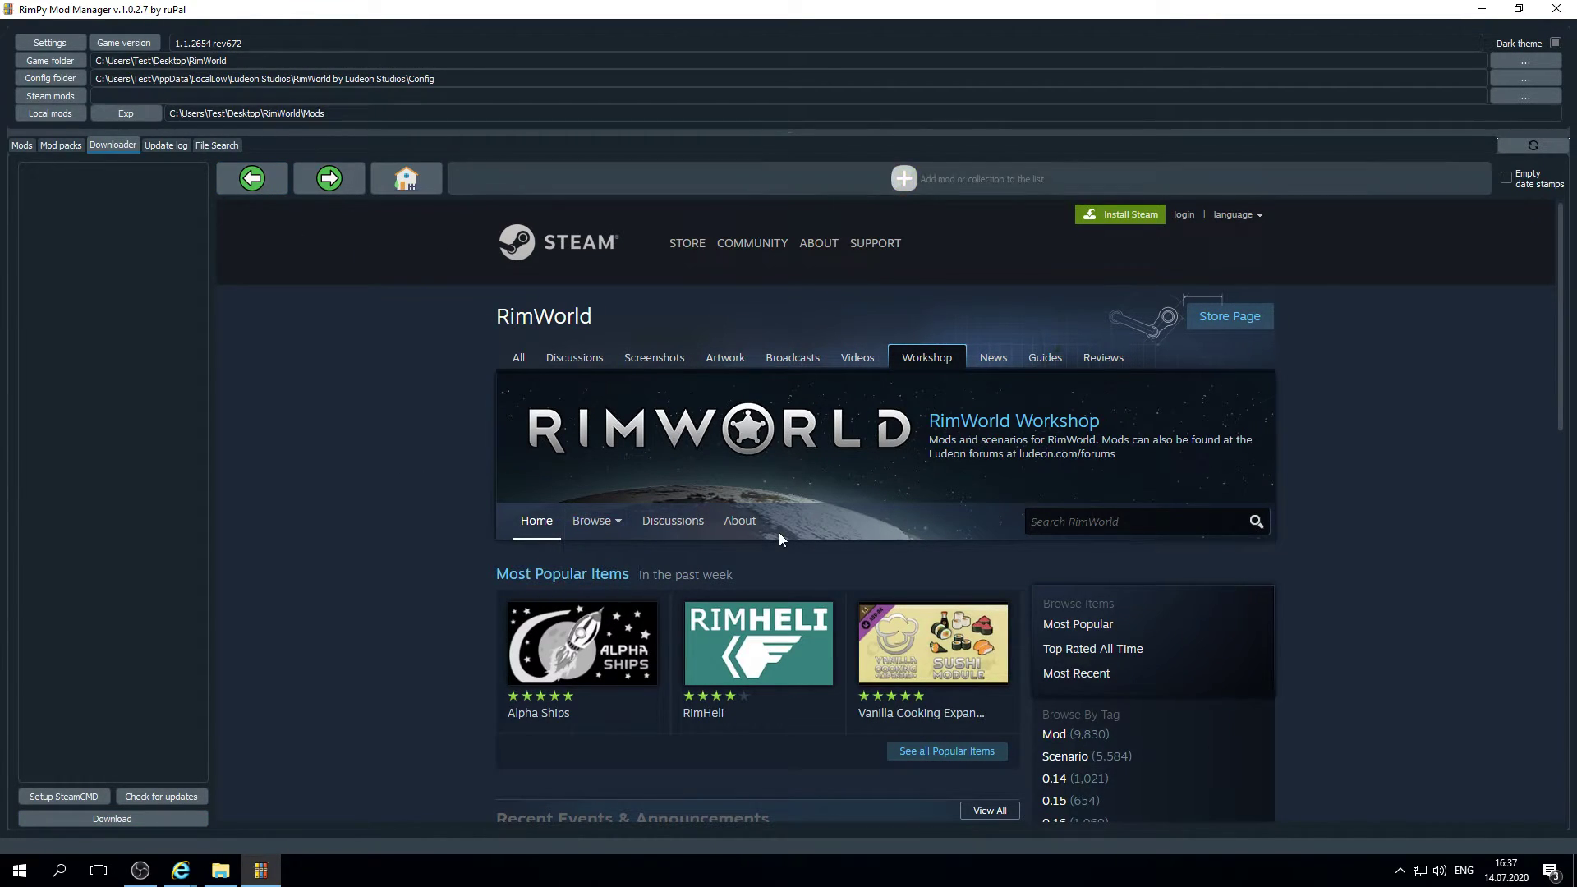
scroll(813, 546, down, 2)
scroll(772, 608, down, 2)
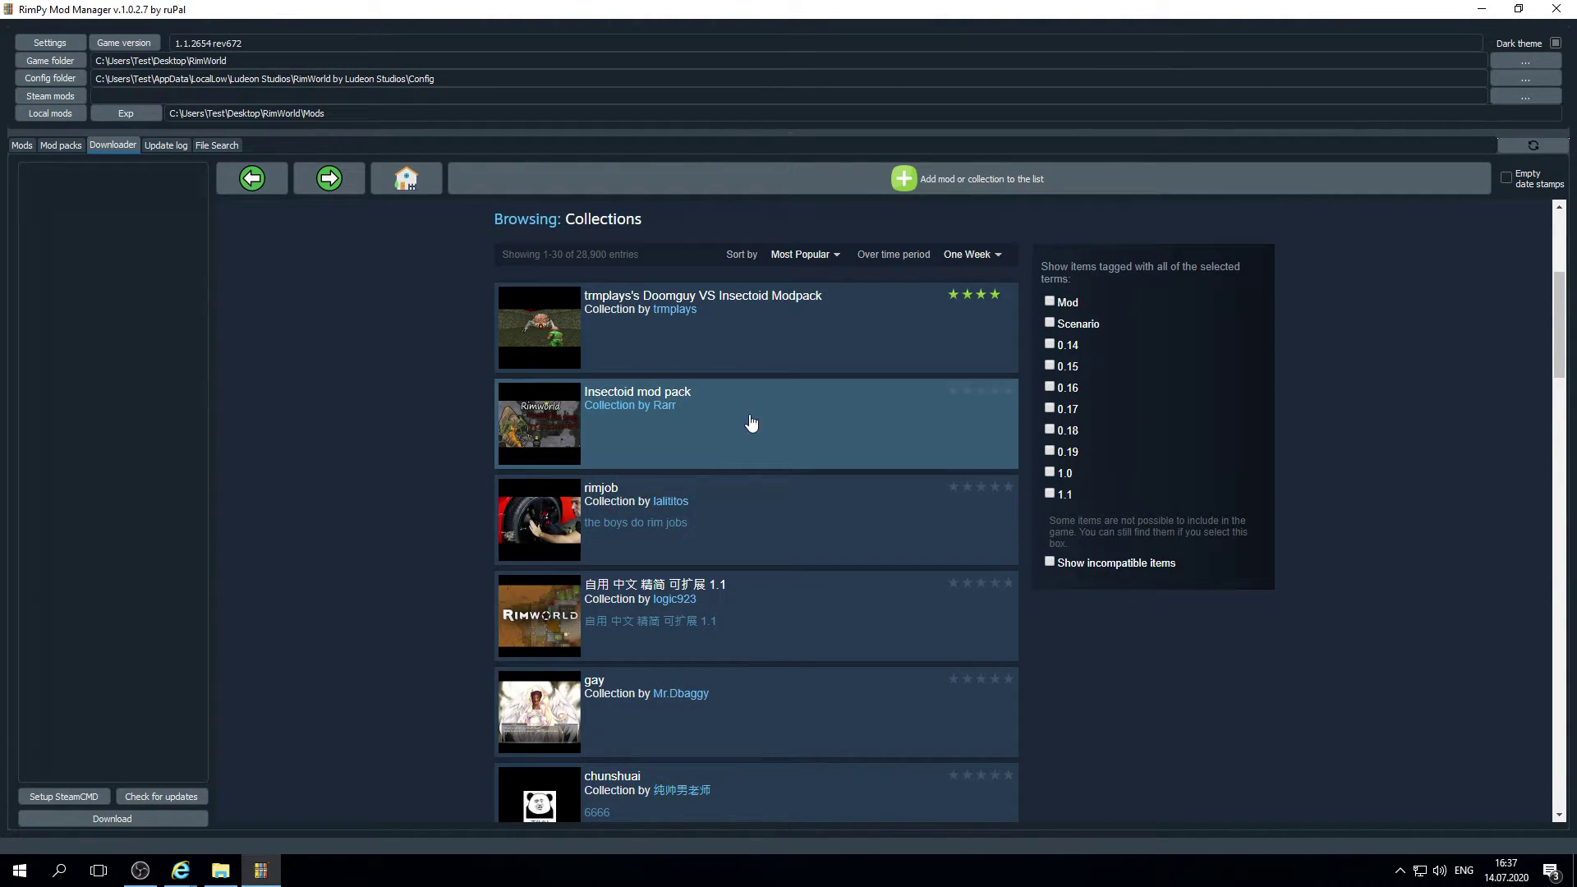
scroll(862, 564, down, 4)
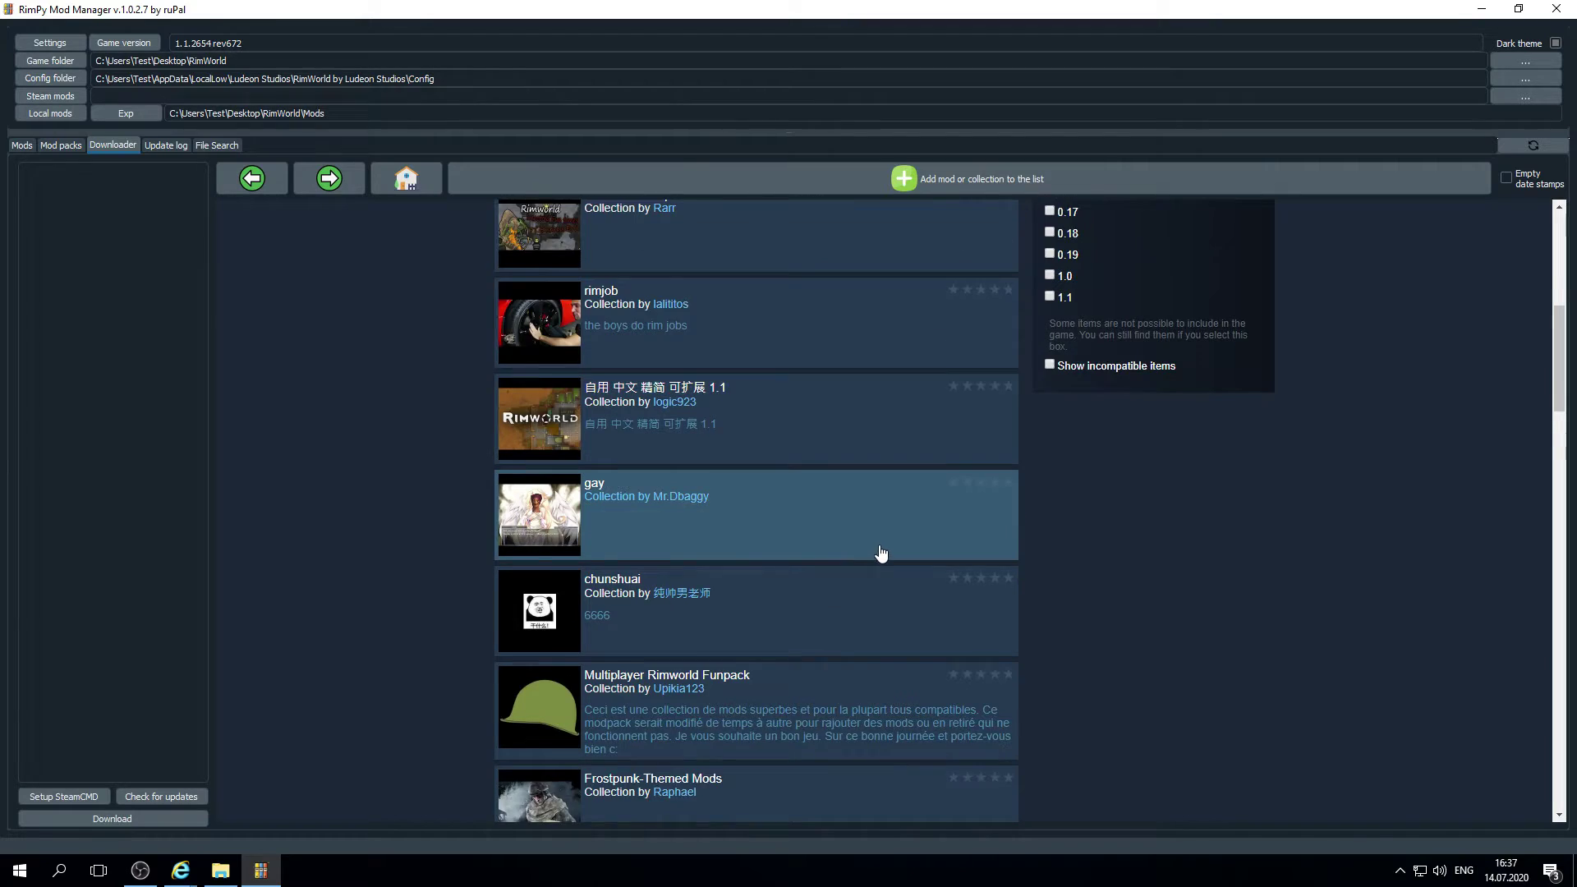
scroll(816, 644, down, 1)
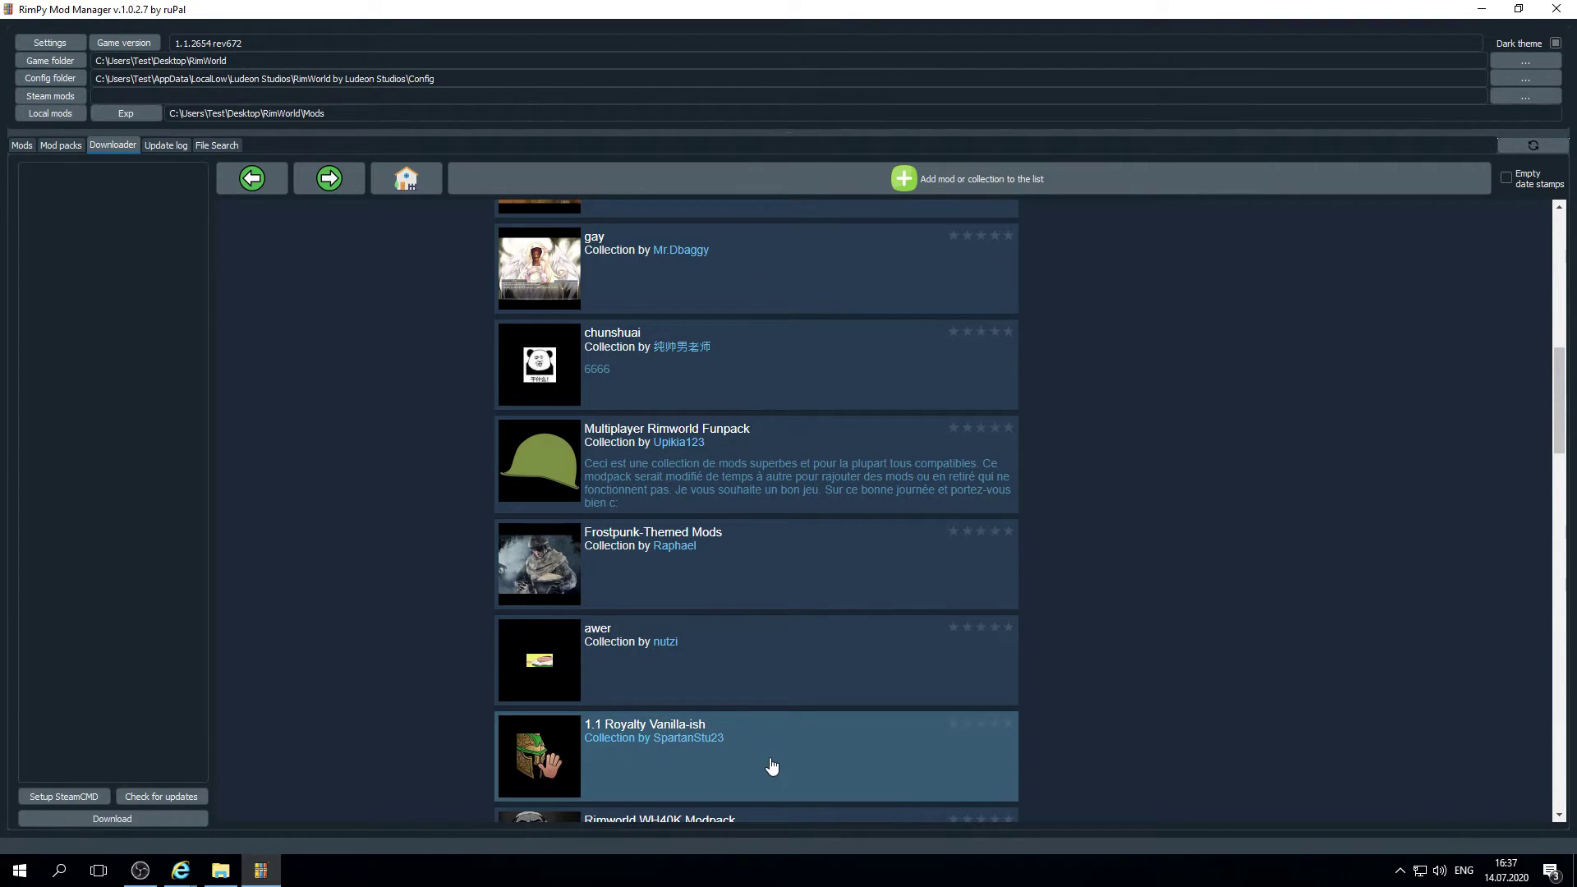
scroll(809, 640, down, 1)
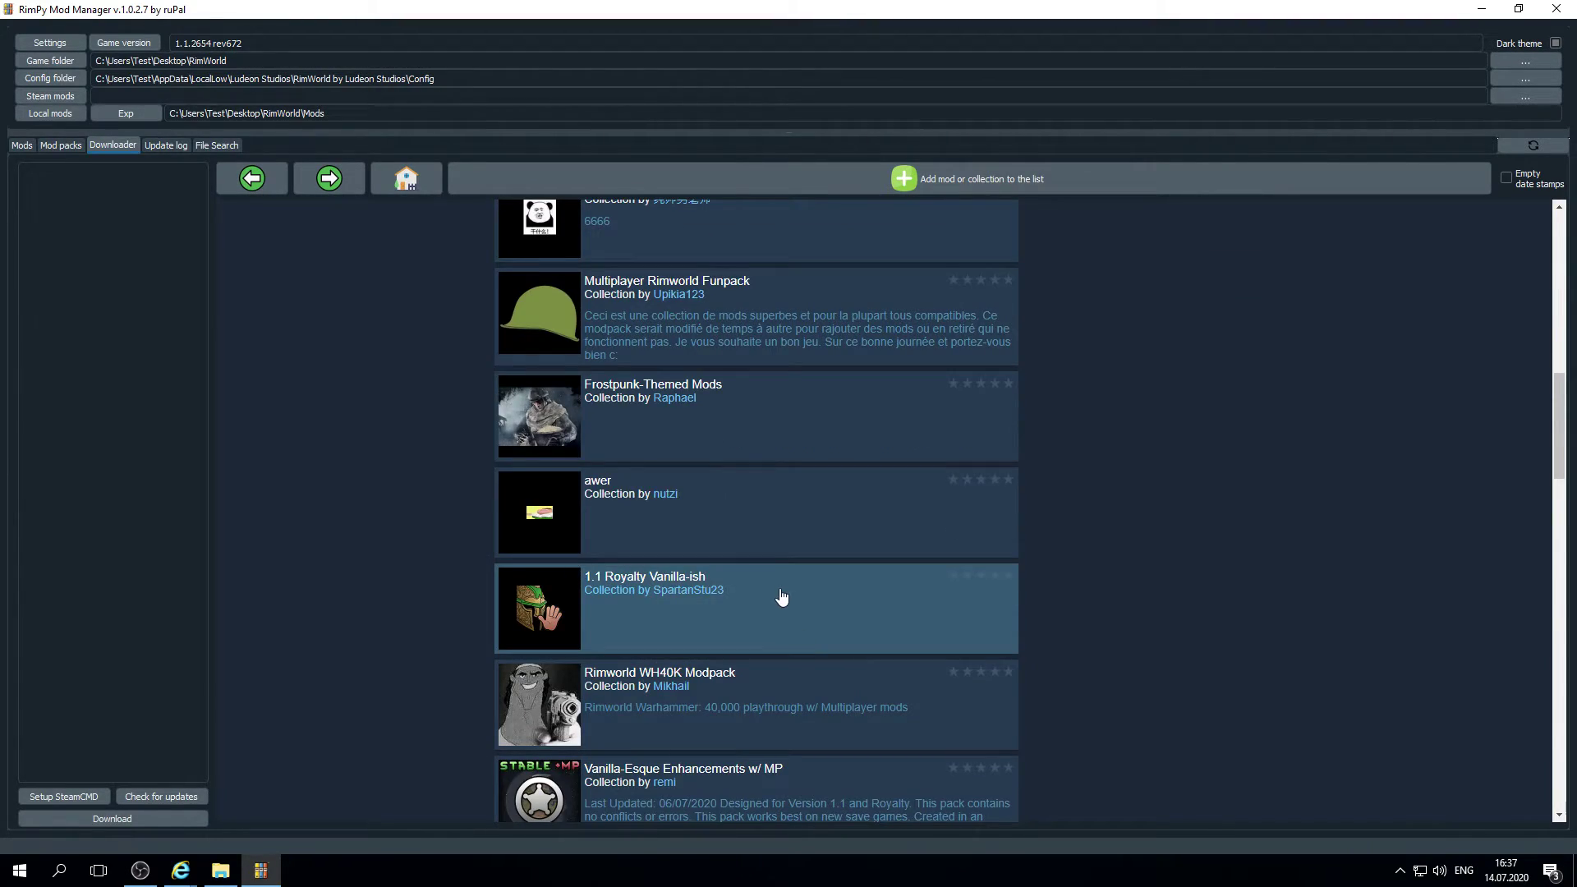
click(746, 517)
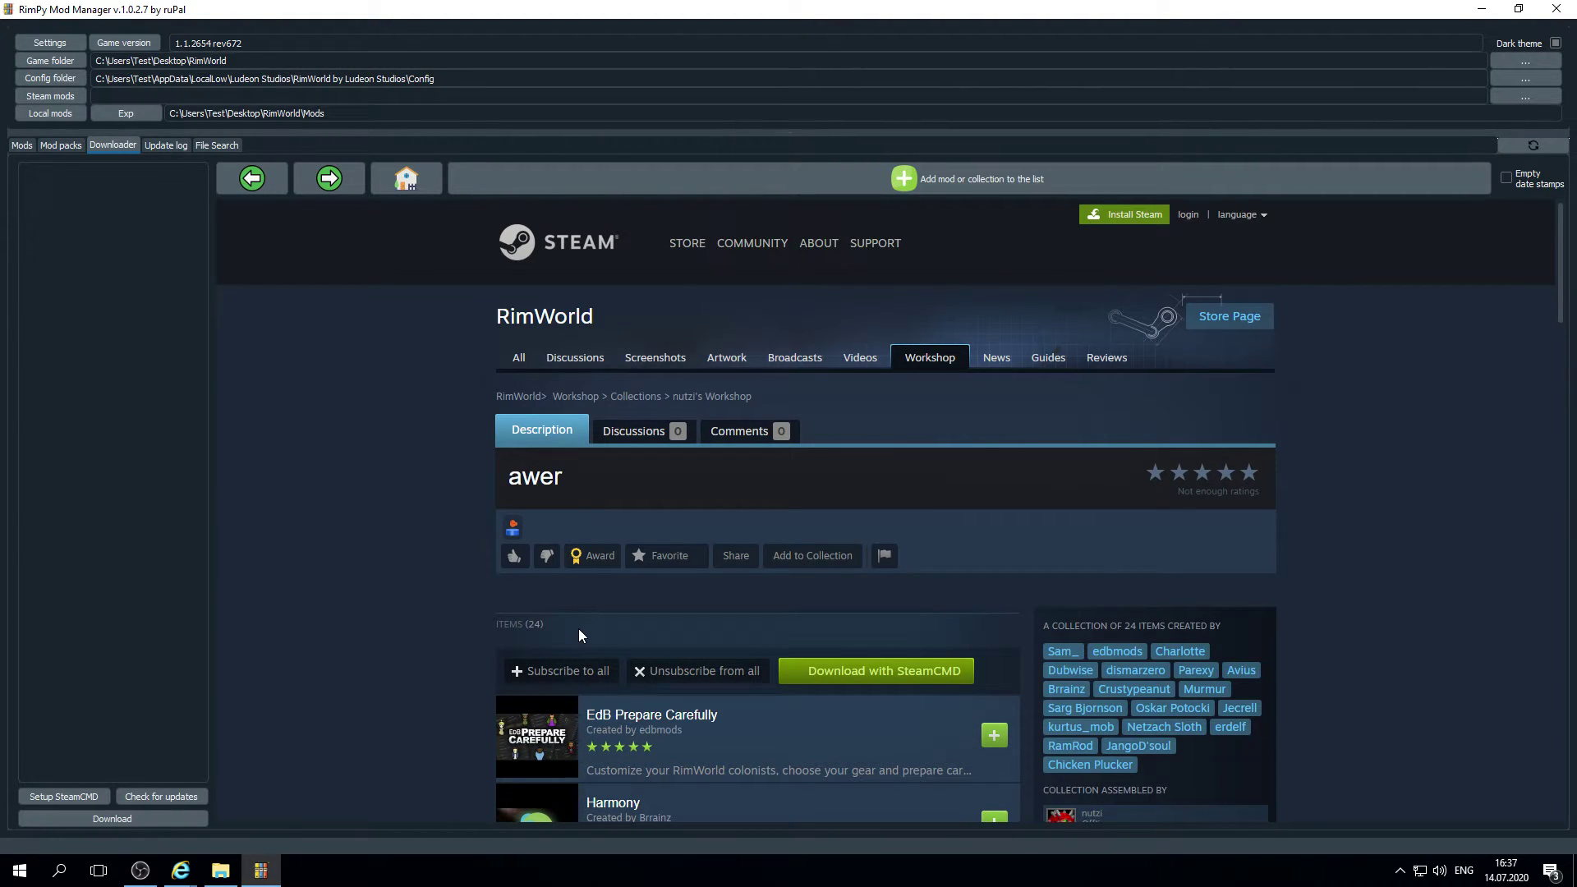
Open the EdB Prepare Carefully mod page from the collection's items and examine its details
scroll(899, 472, down, 1)
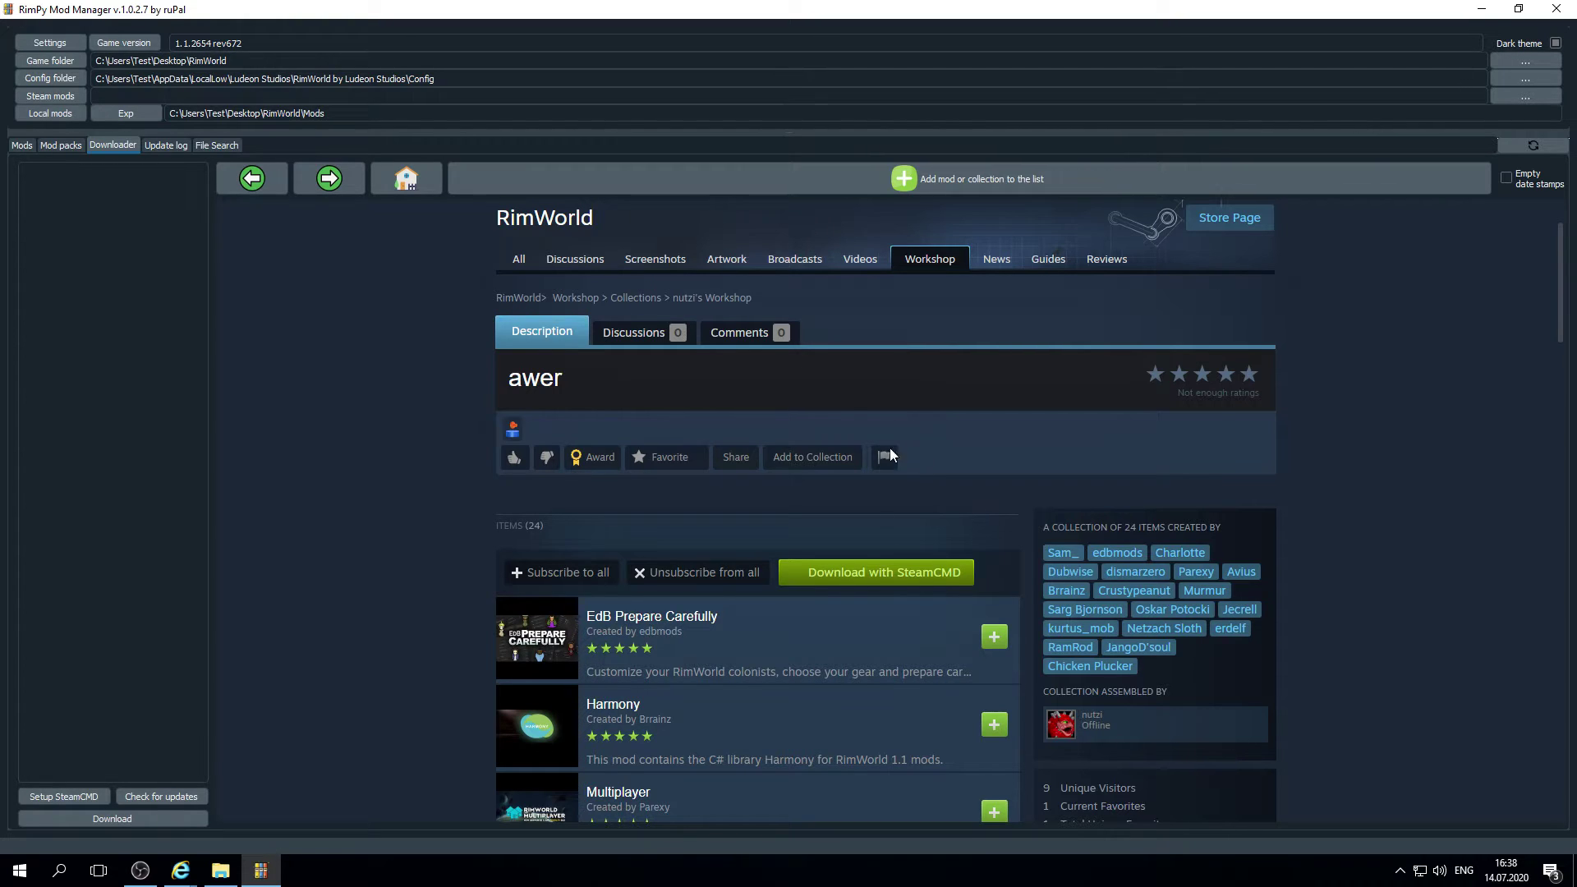
click(698, 626)
scroll(1150, 524, down, 1)
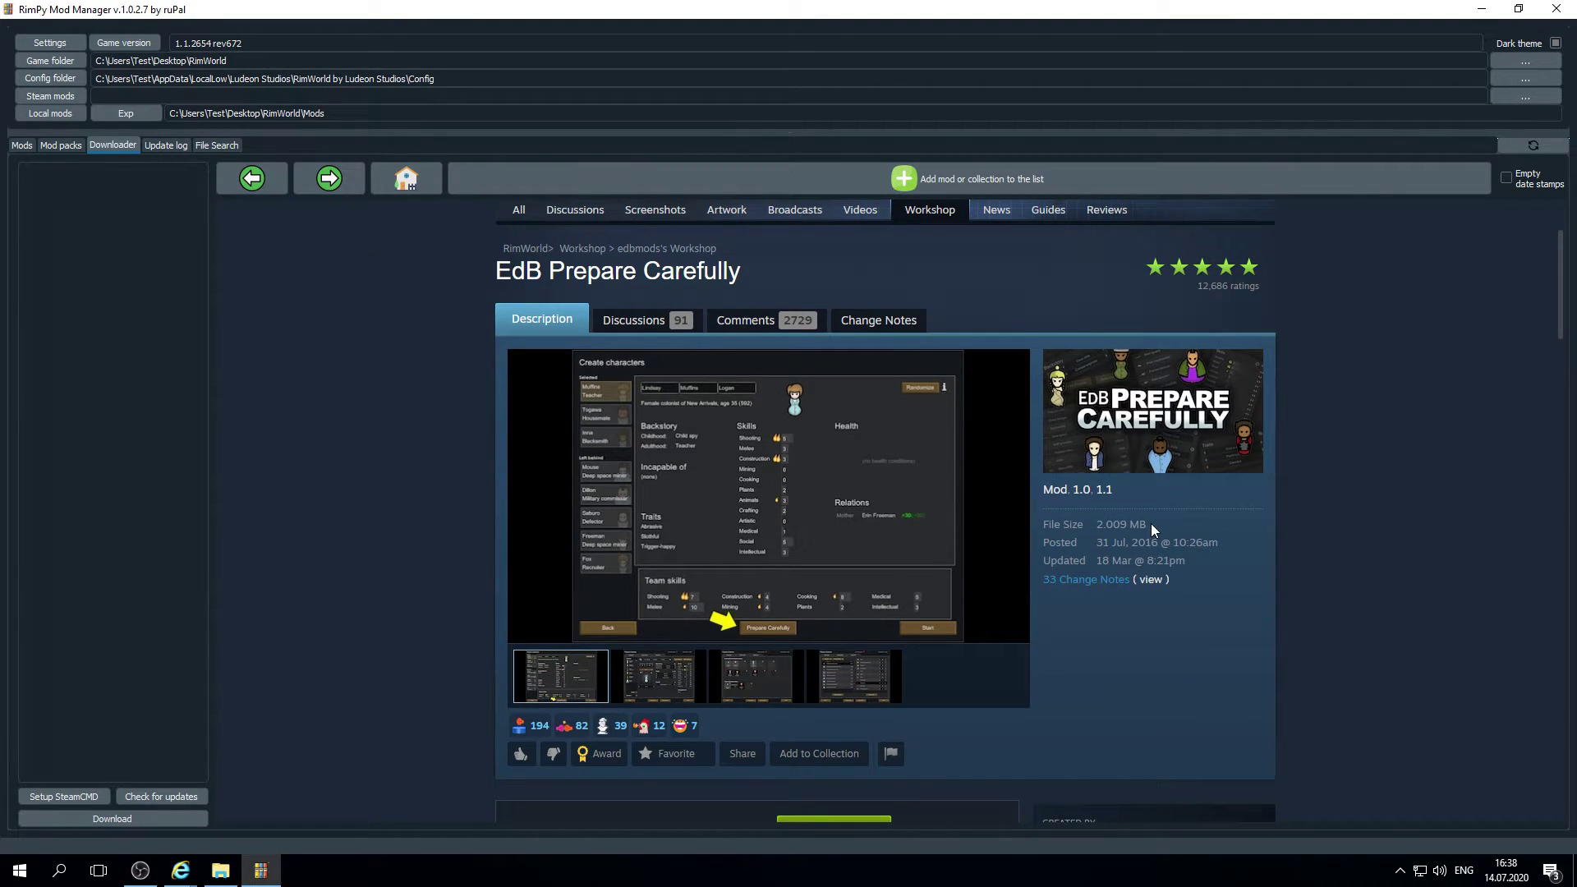
Examine the file size, posted and updated dates of EdB Prepare Carefully, and return to the awer collection page
drag(1097, 522, 1180, 561)
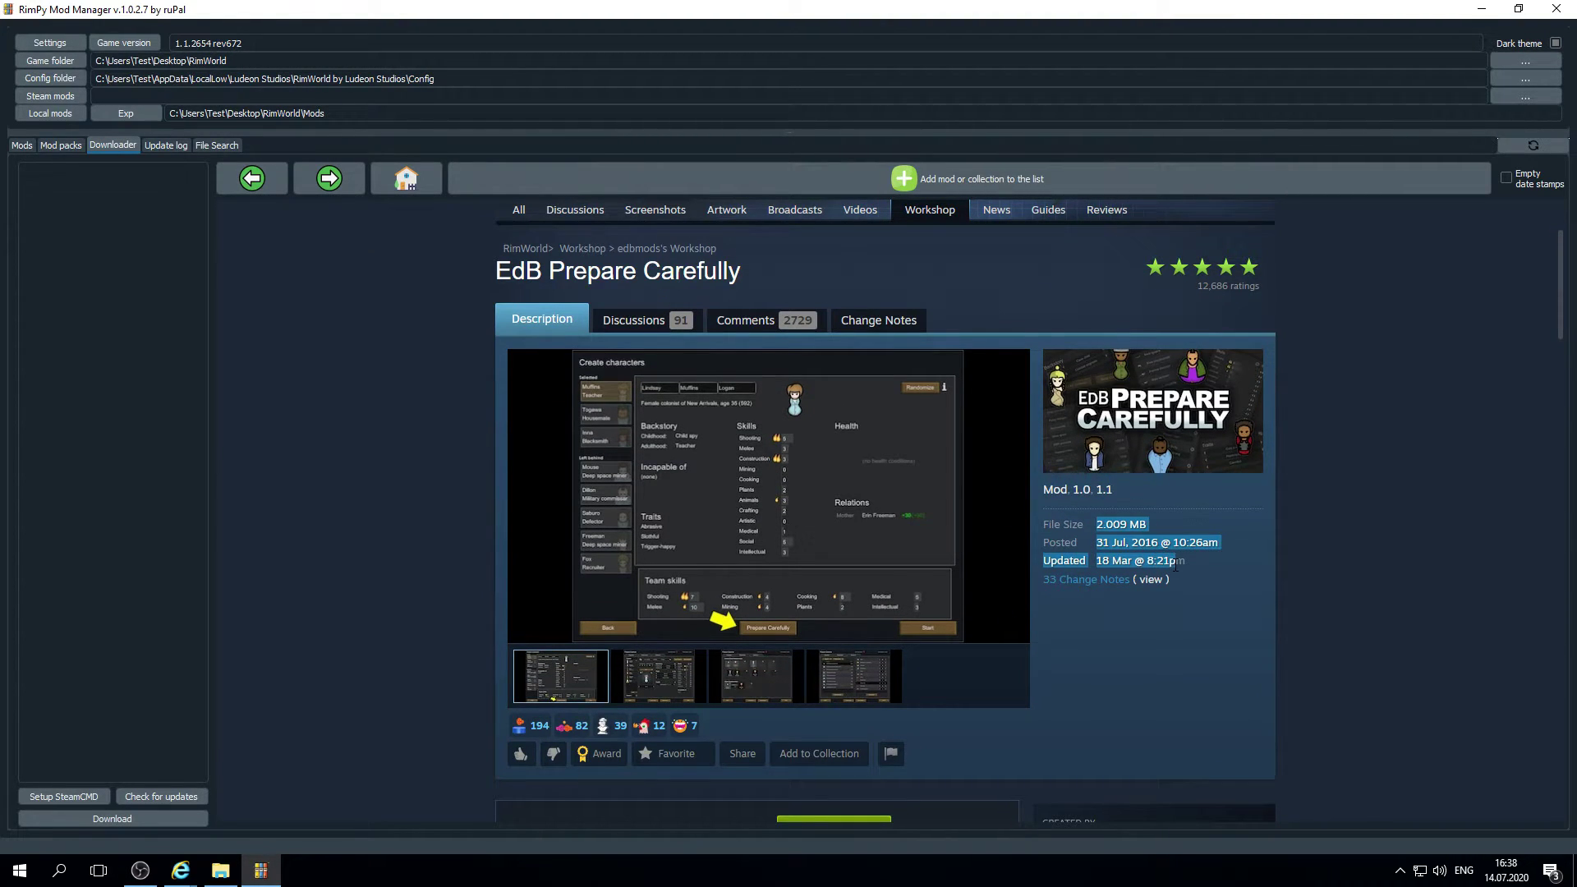
click(1150, 625)
click(252, 179)
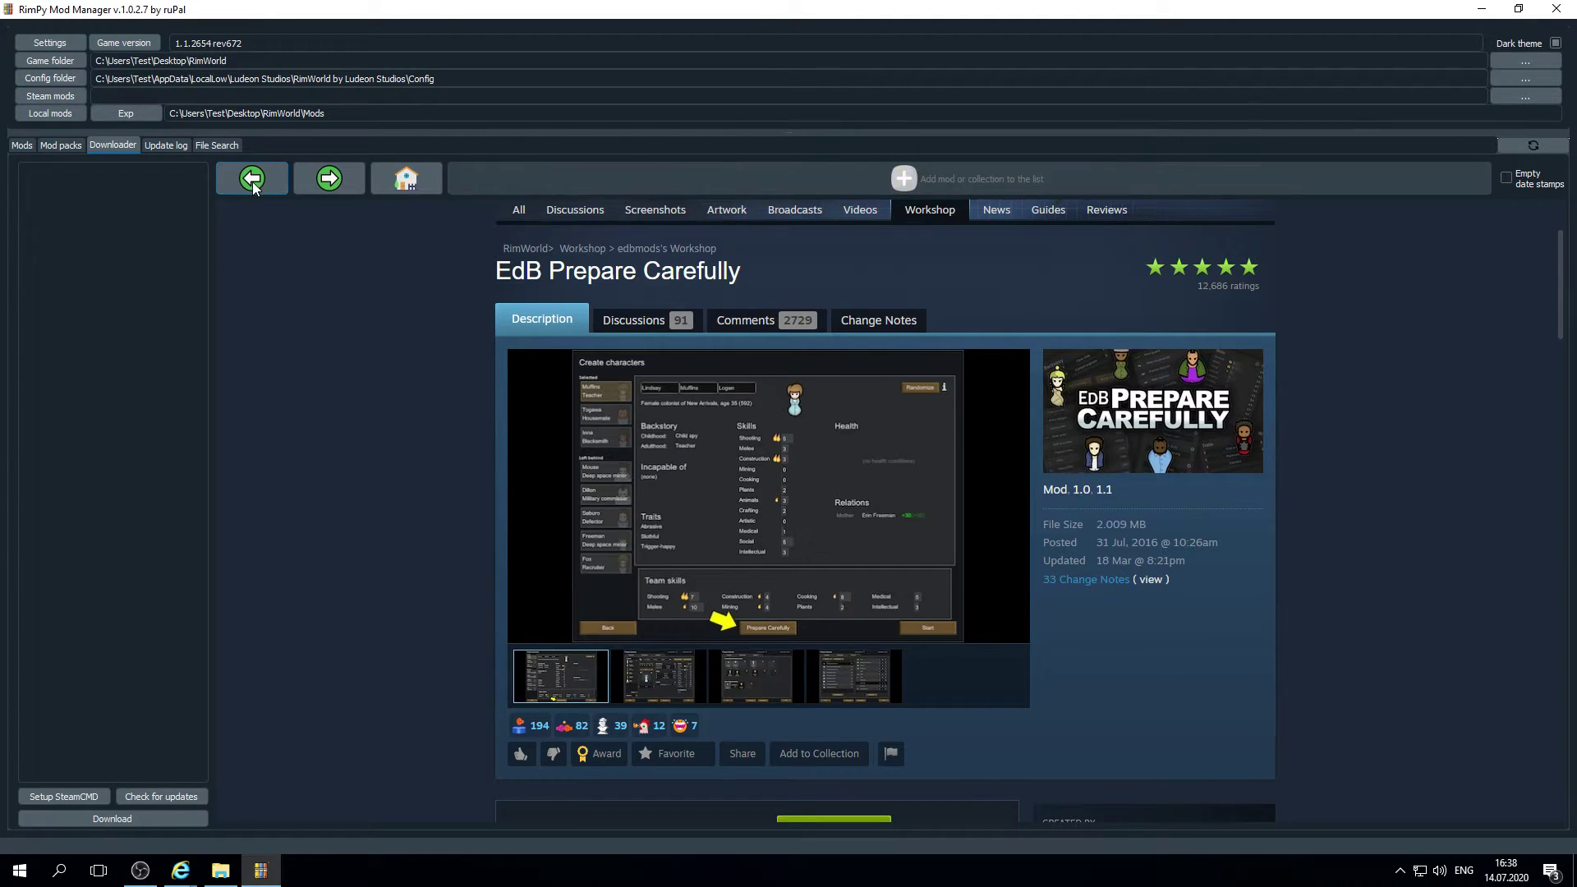
mouse_move(781, 670)
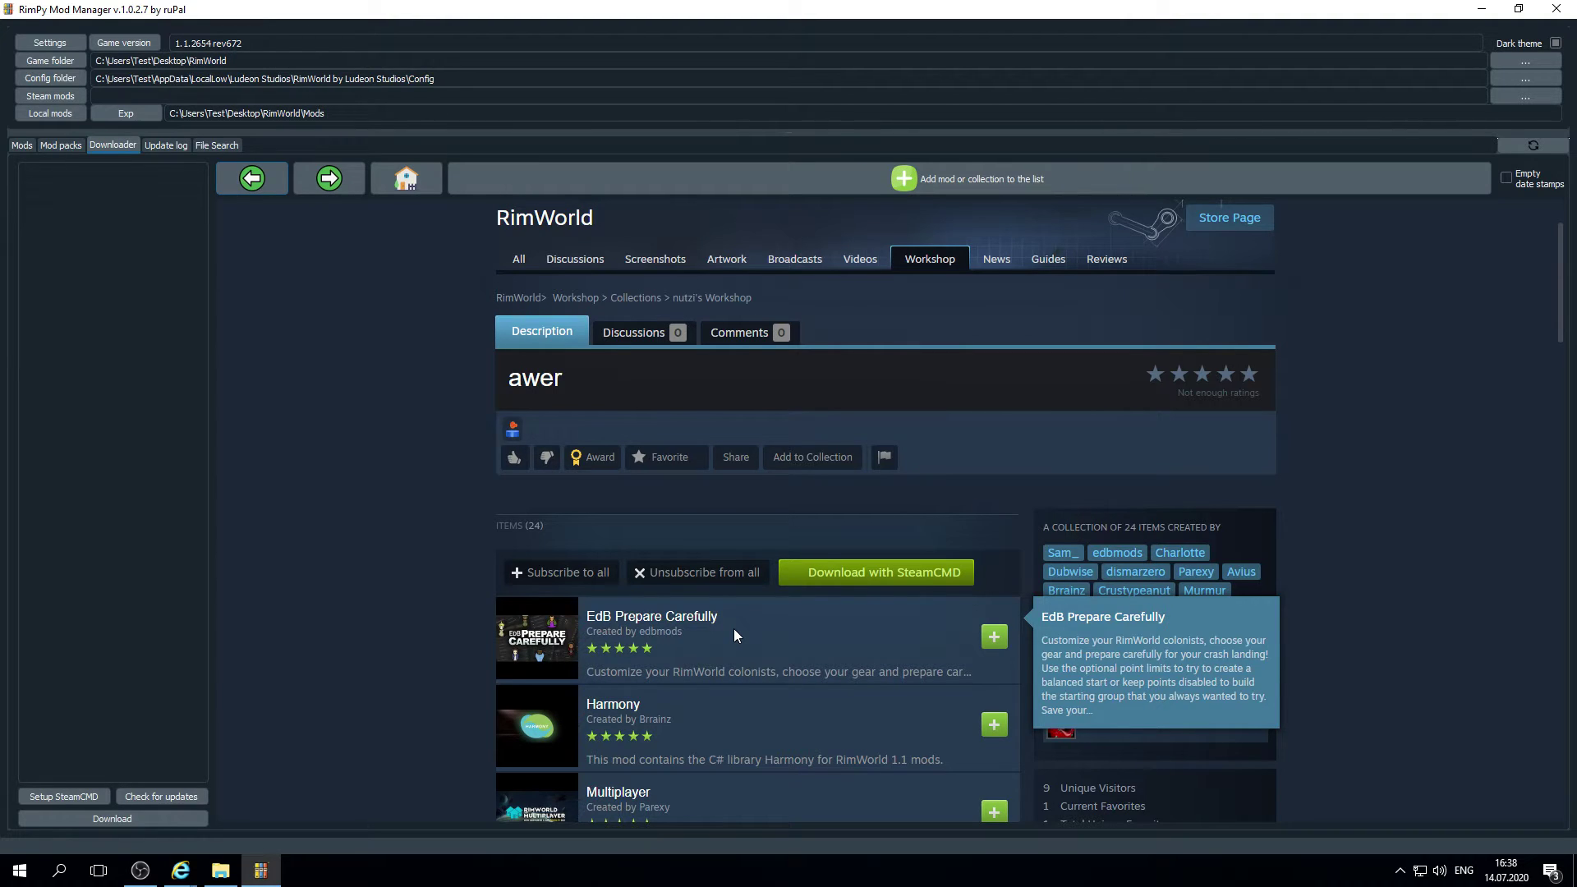
Enable empty date stamps and add the whole awer collection to the download list with date stamping disabled
click(1506, 178)
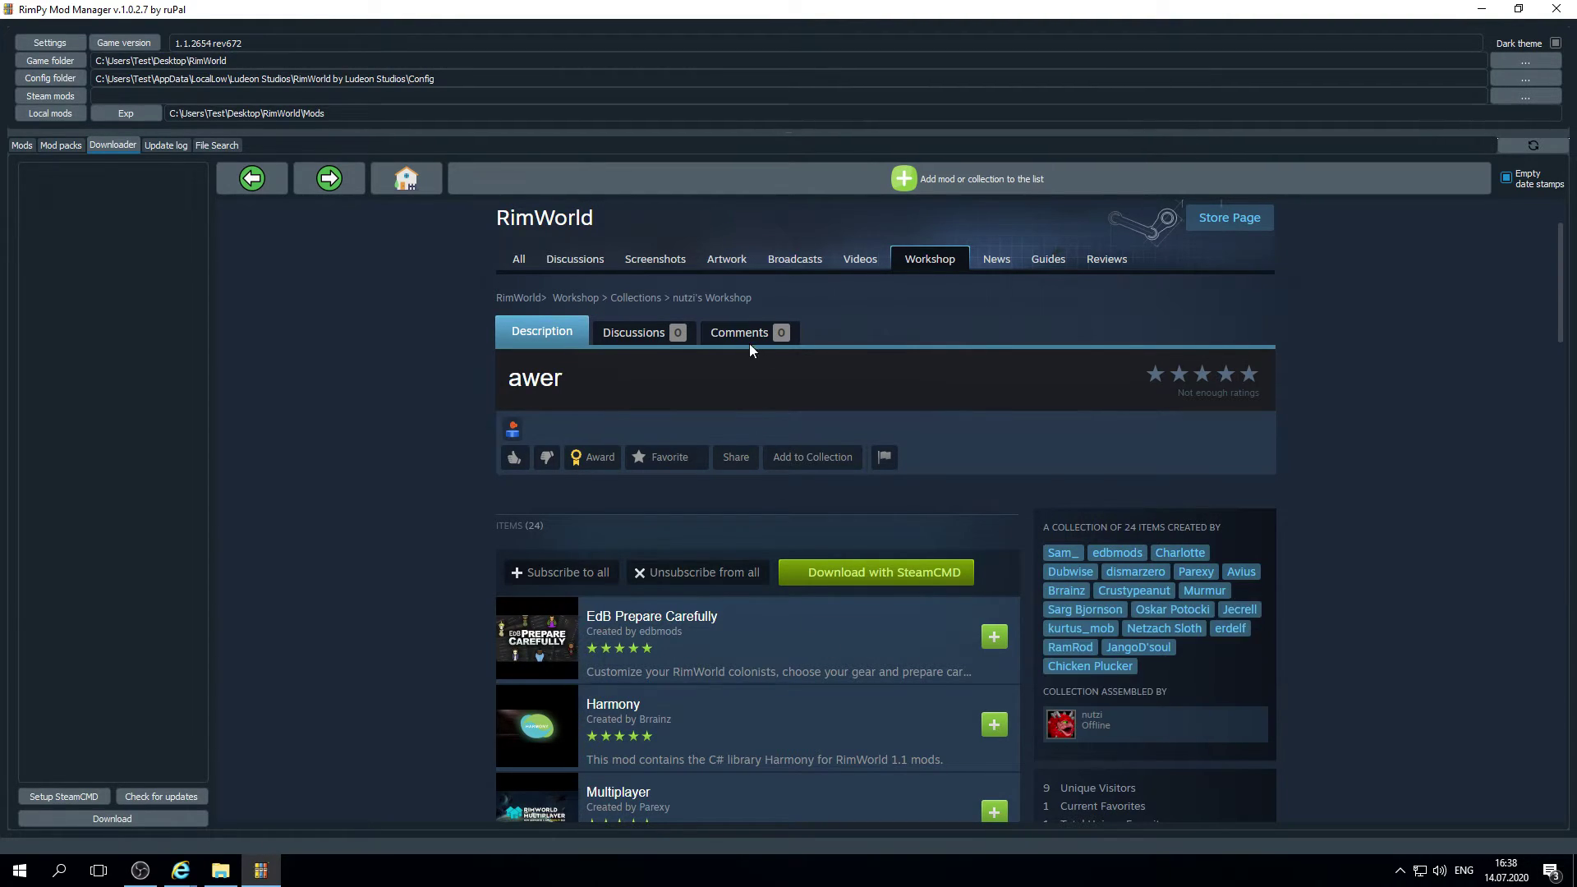
click(969, 179)
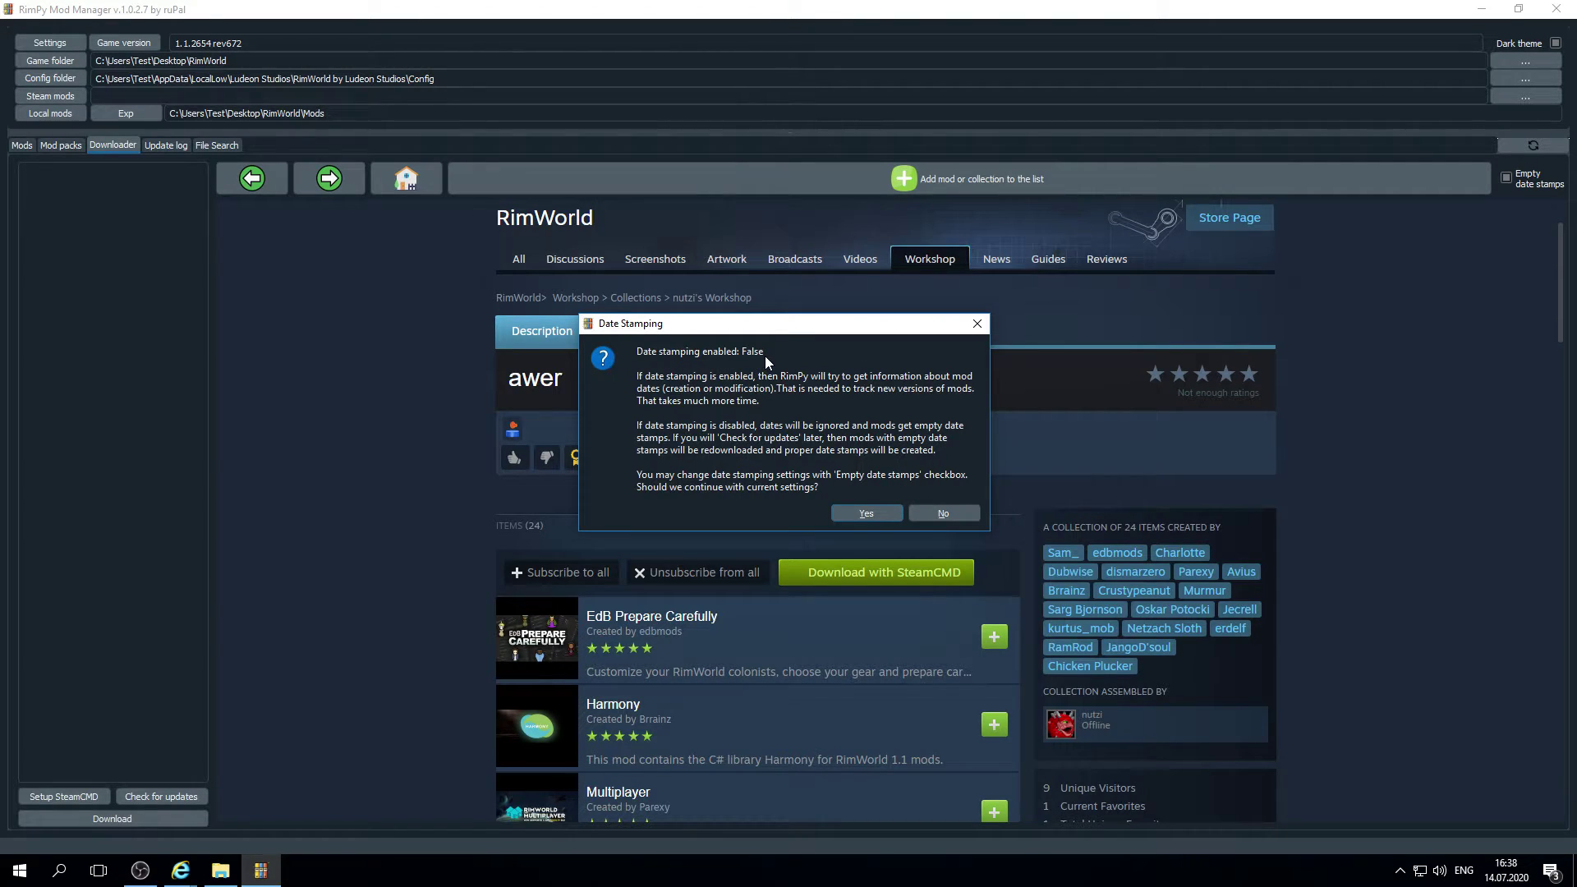
click(867, 514)
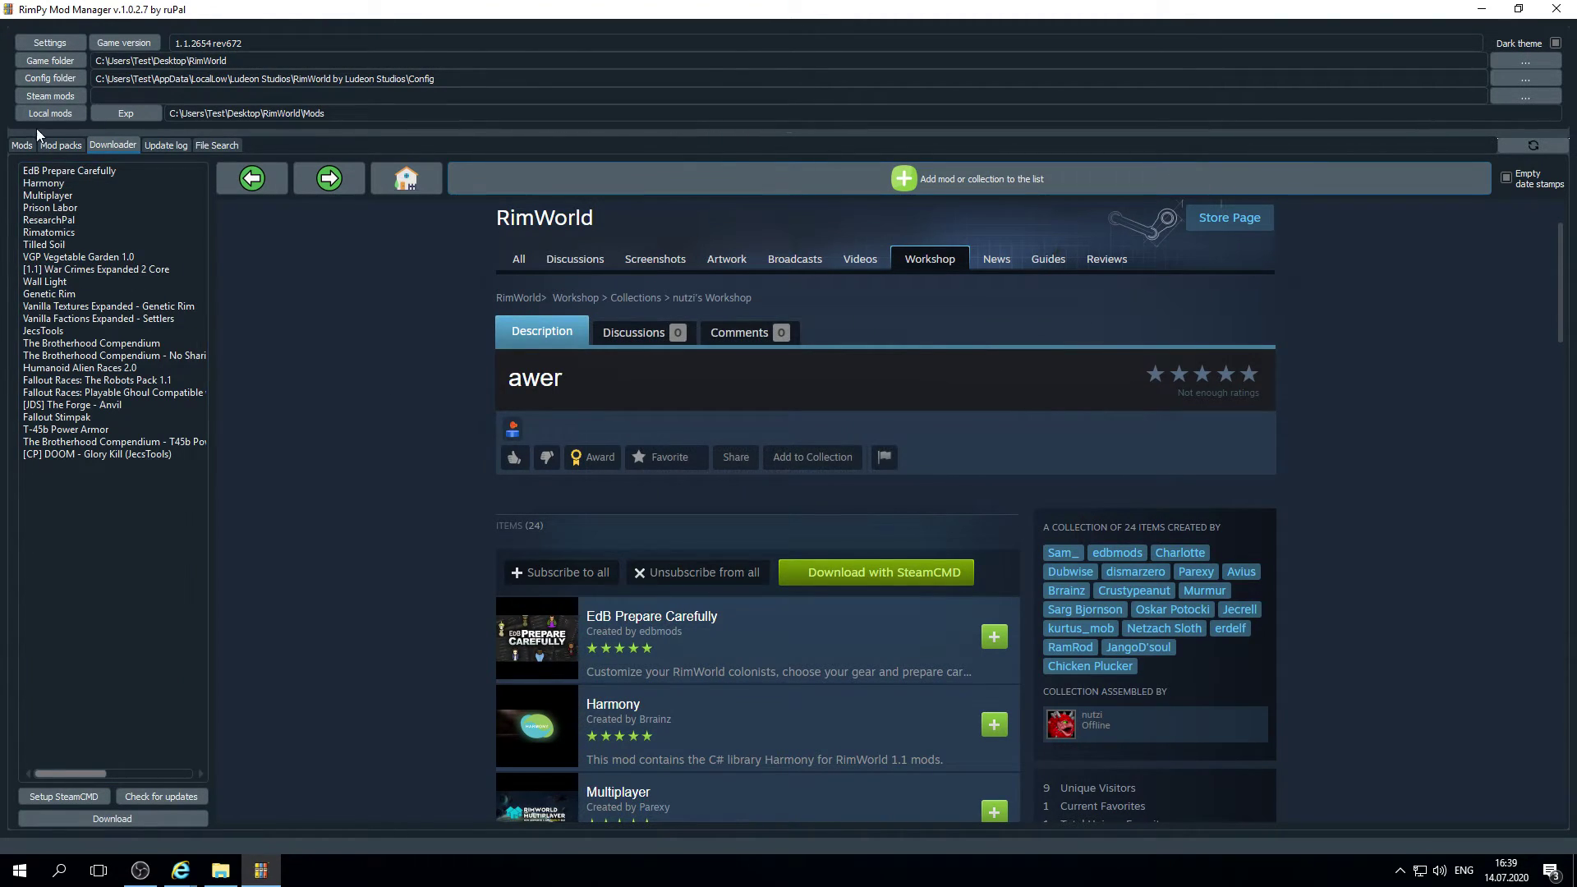
Remove every mod except EdB Prepare Carefully and Harmony from the download list, and download those two mods
click(110, 454)
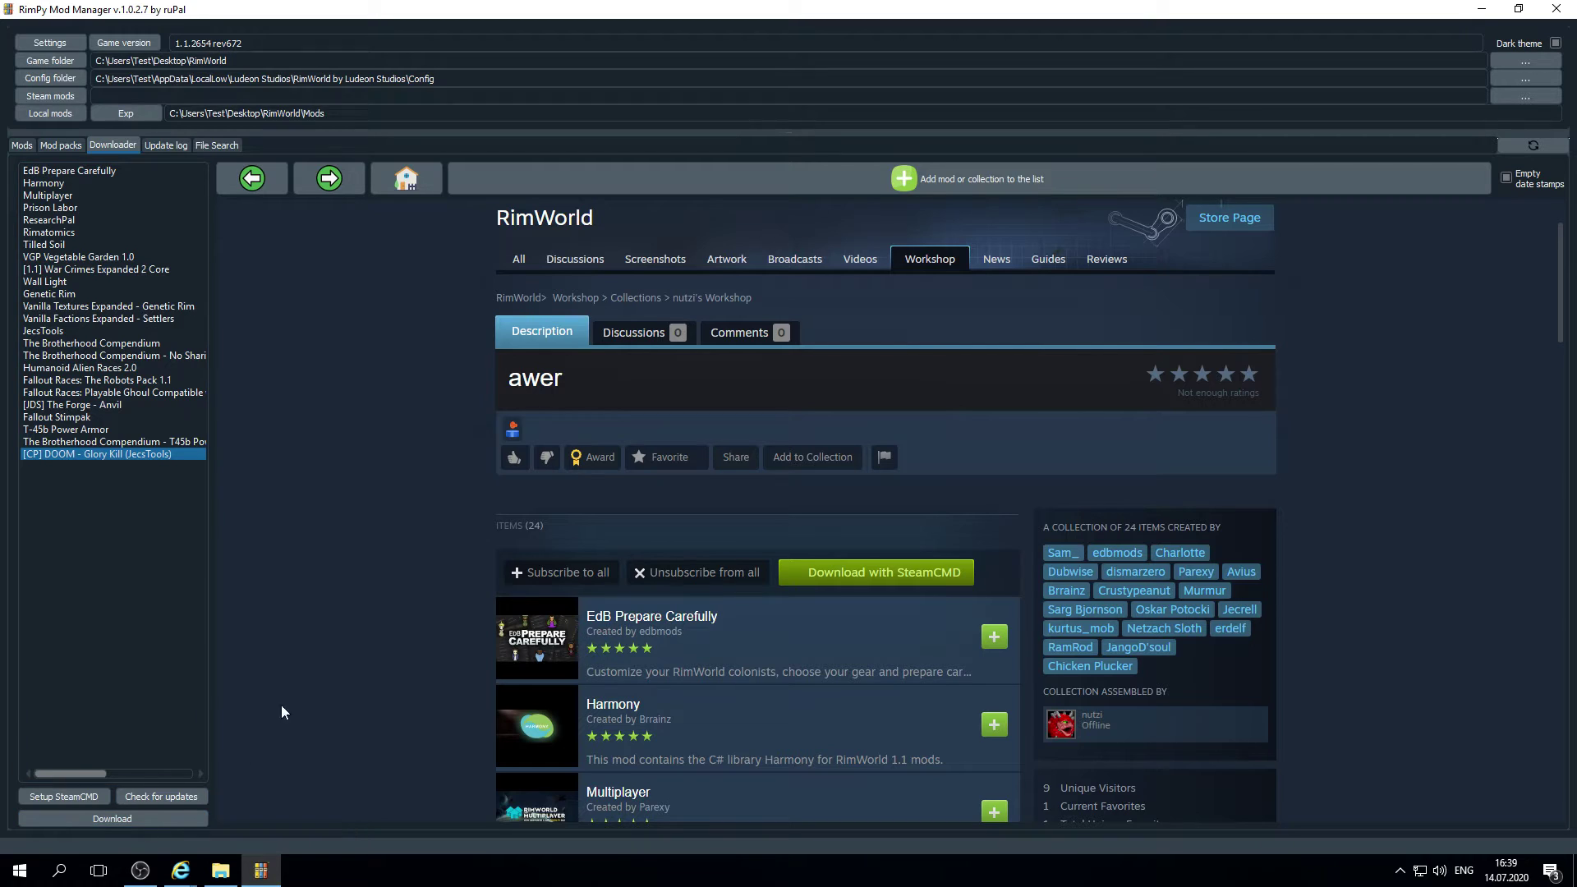
drag(109, 394, 52, 192)
shift+click(133, 453)
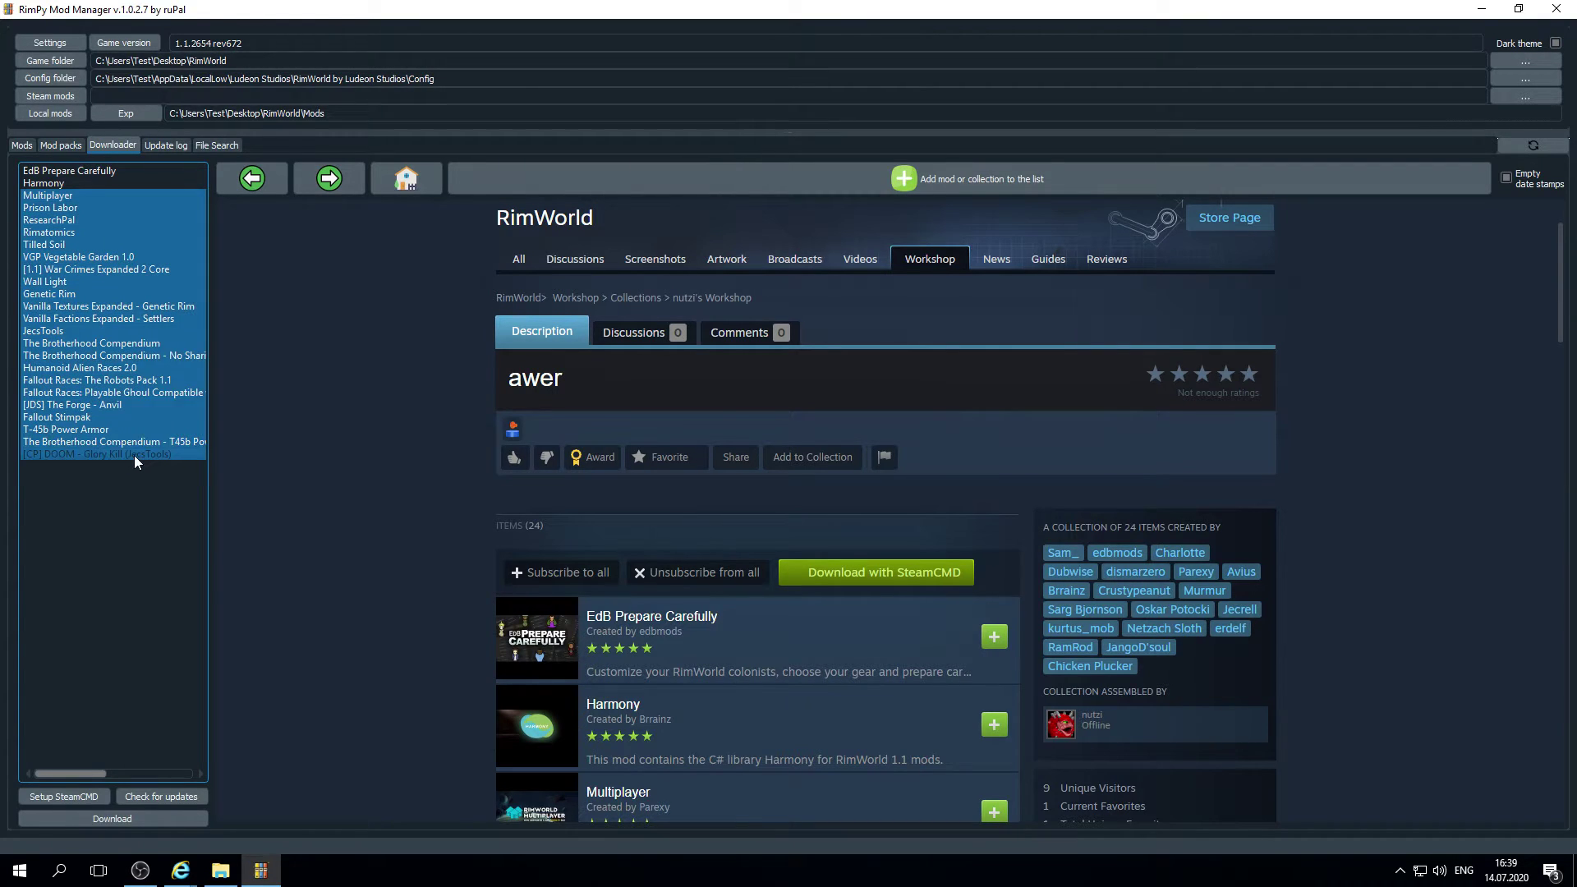
right_click(107, 363)
click(175, 391)
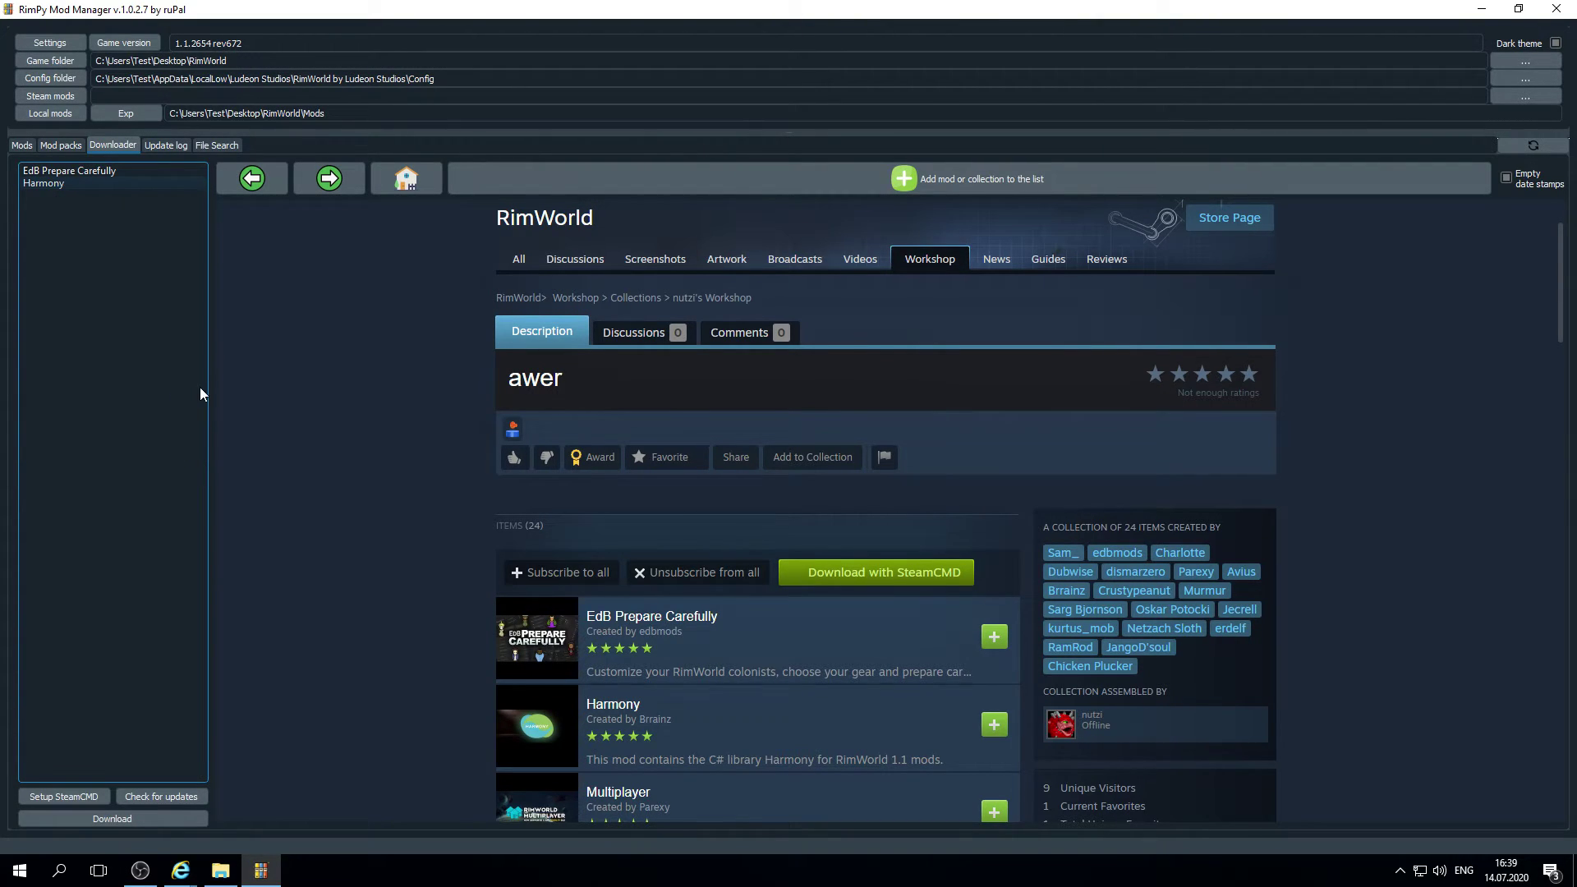
click(156, 821)
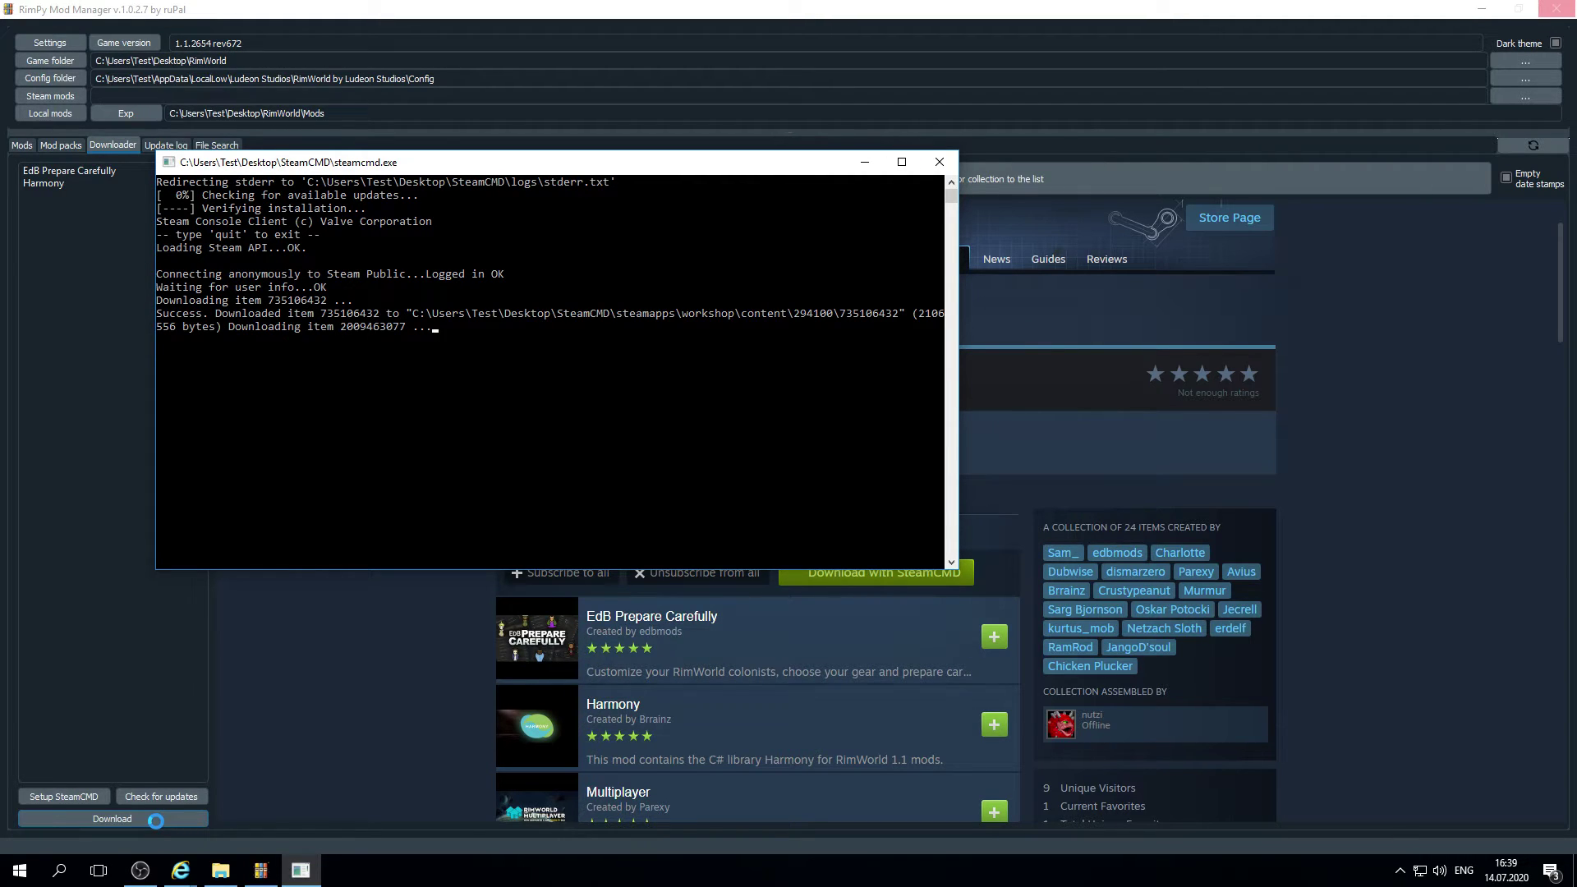
click(891, 440)
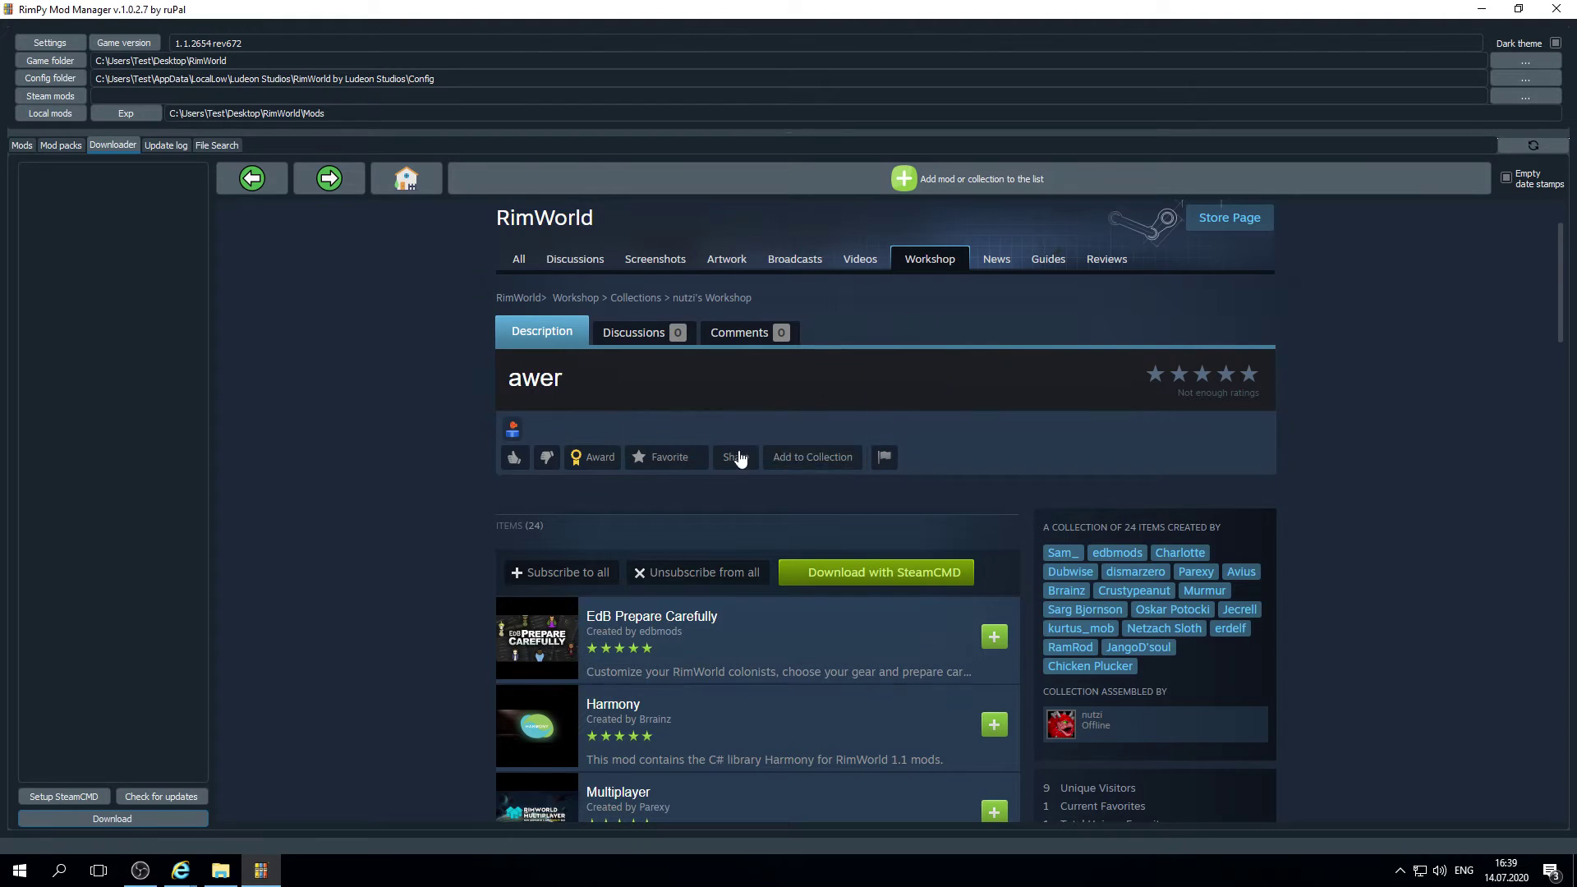
Check Harmony and EdB Prepare Carefully for new versions in the mods updater and update both mods
click(180, 796)
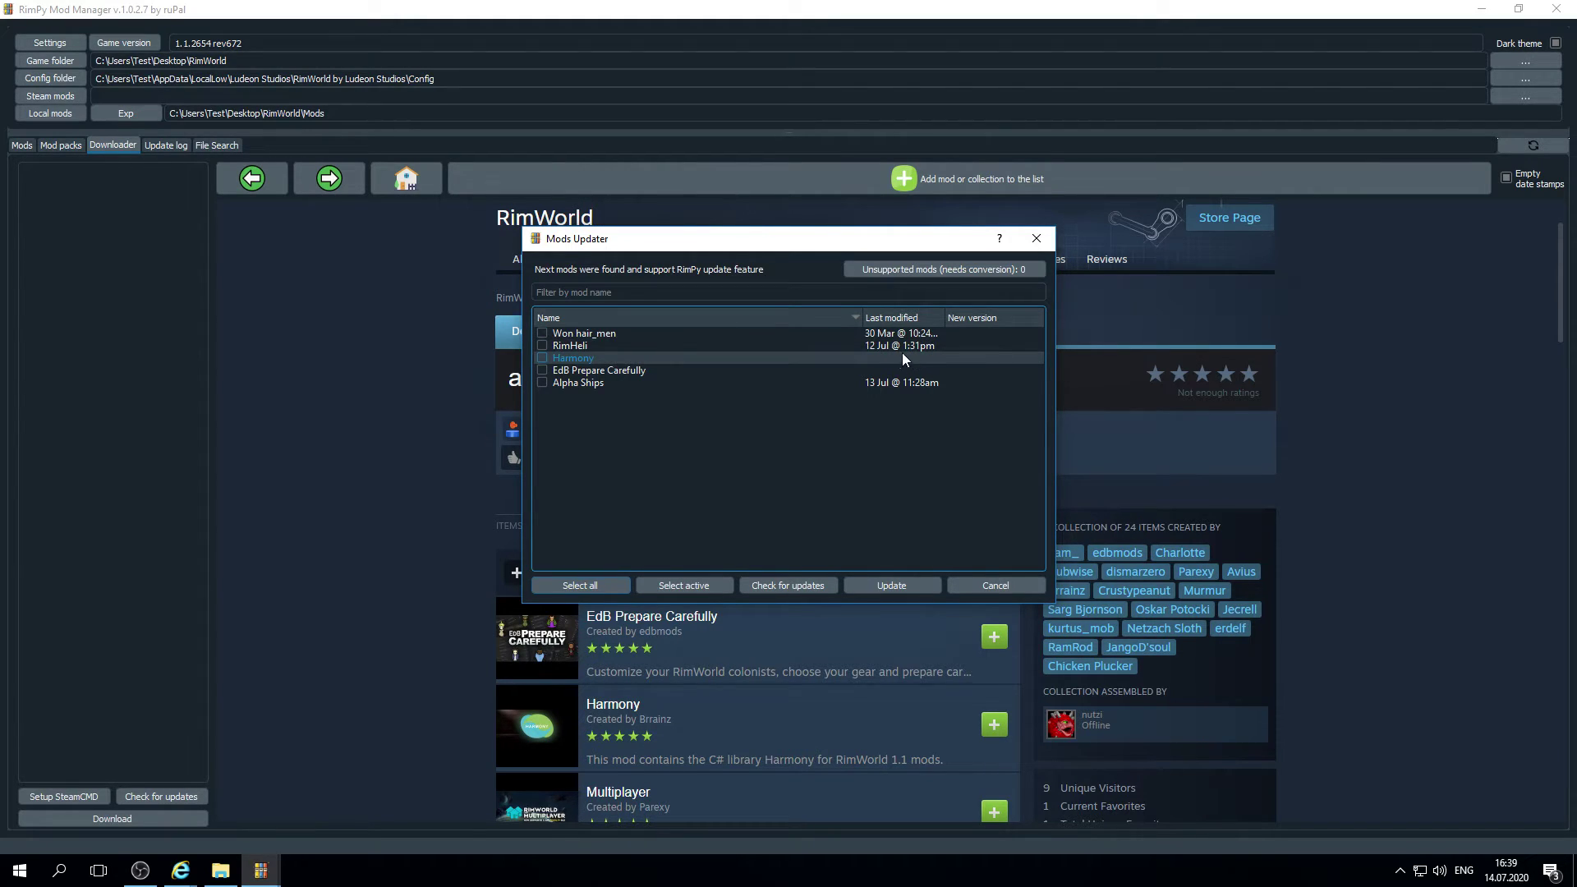
click(543, 359)
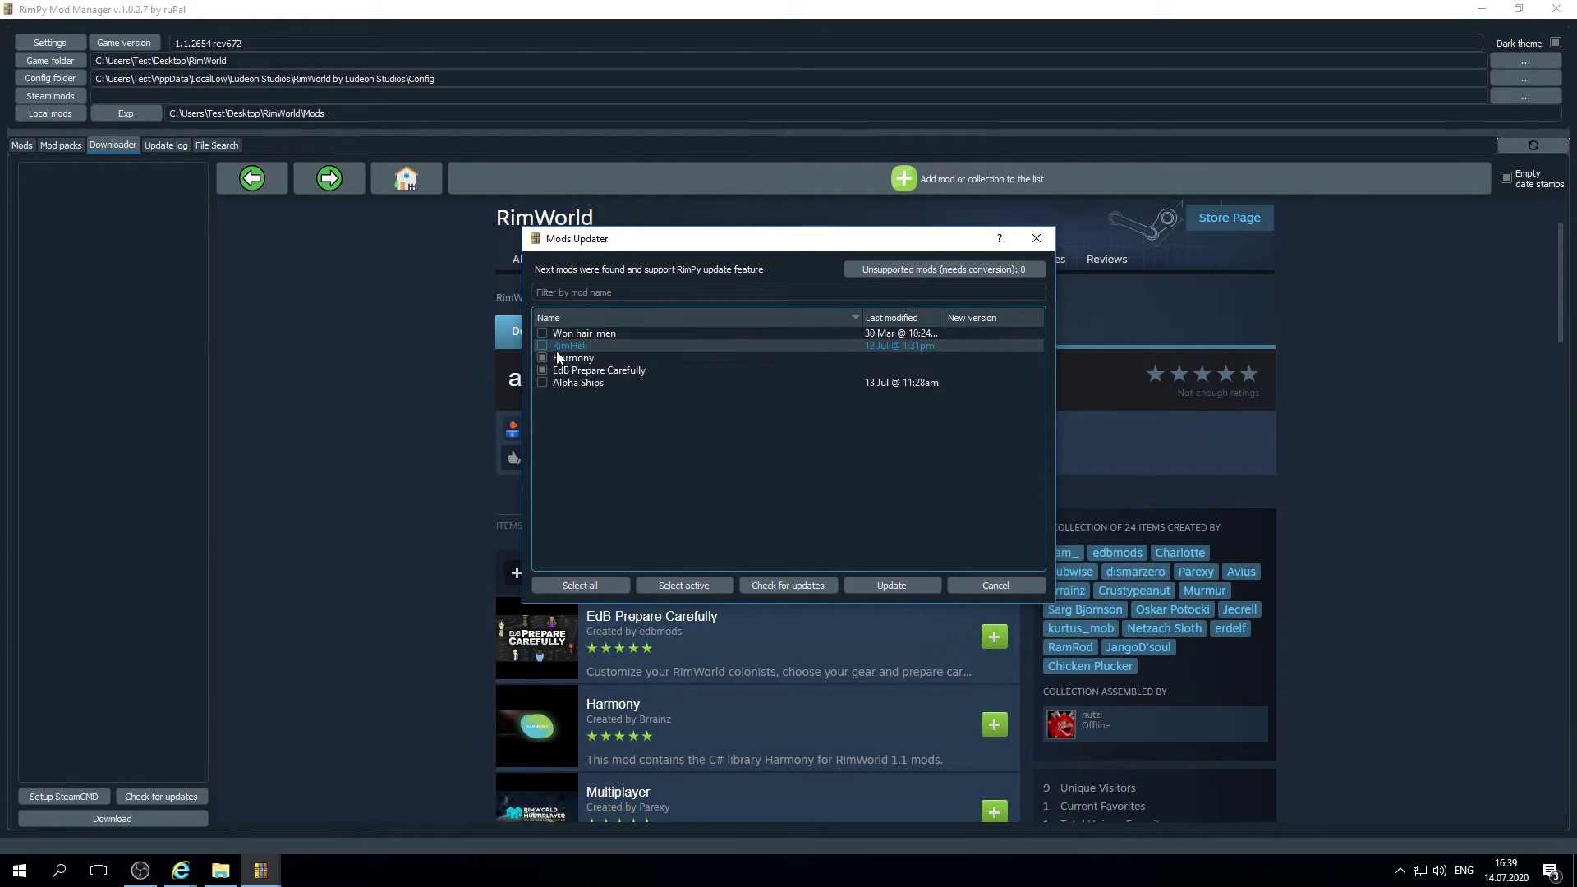
click(815, 586)
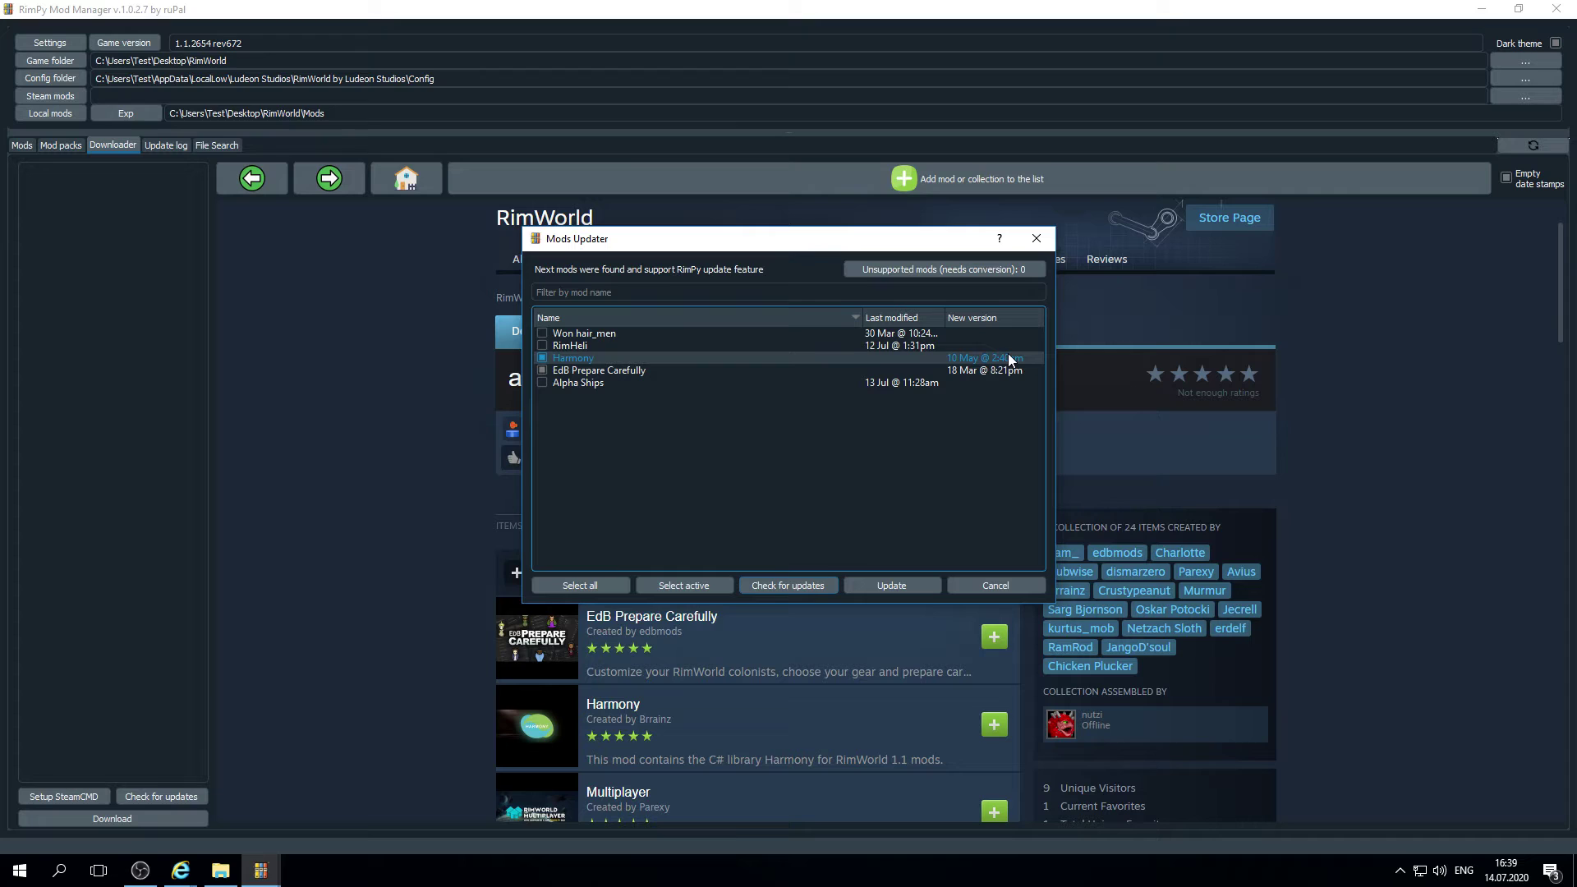
click(893, 586)
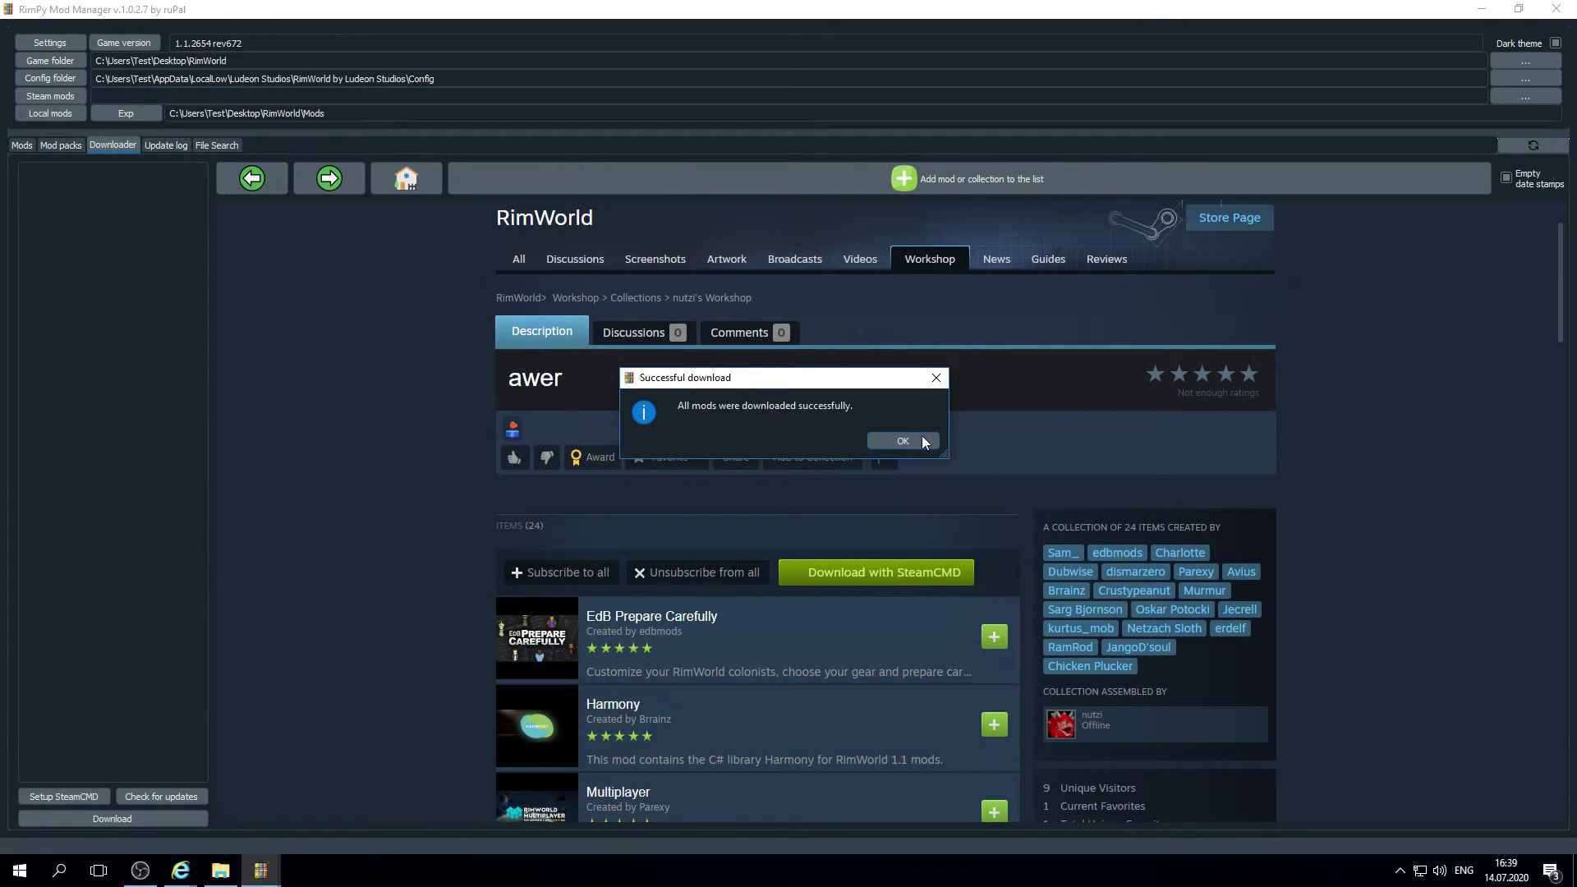
click(919, 446)
Check all mods in the updater for updates and compare their last modified dates with the new version dates
click(144, 797)
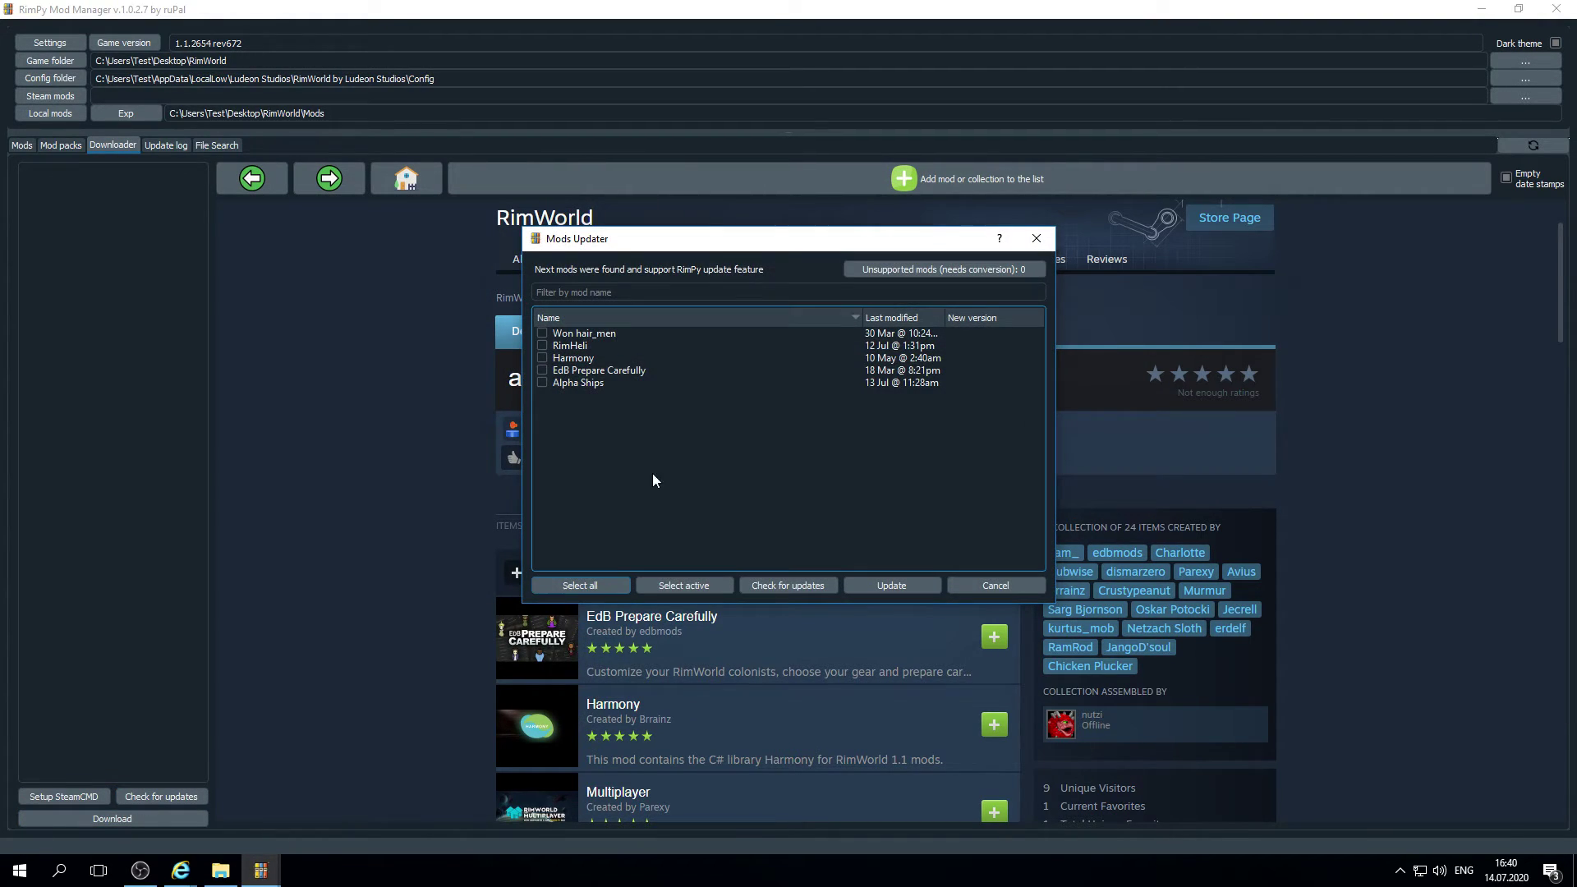
click(618, 371)
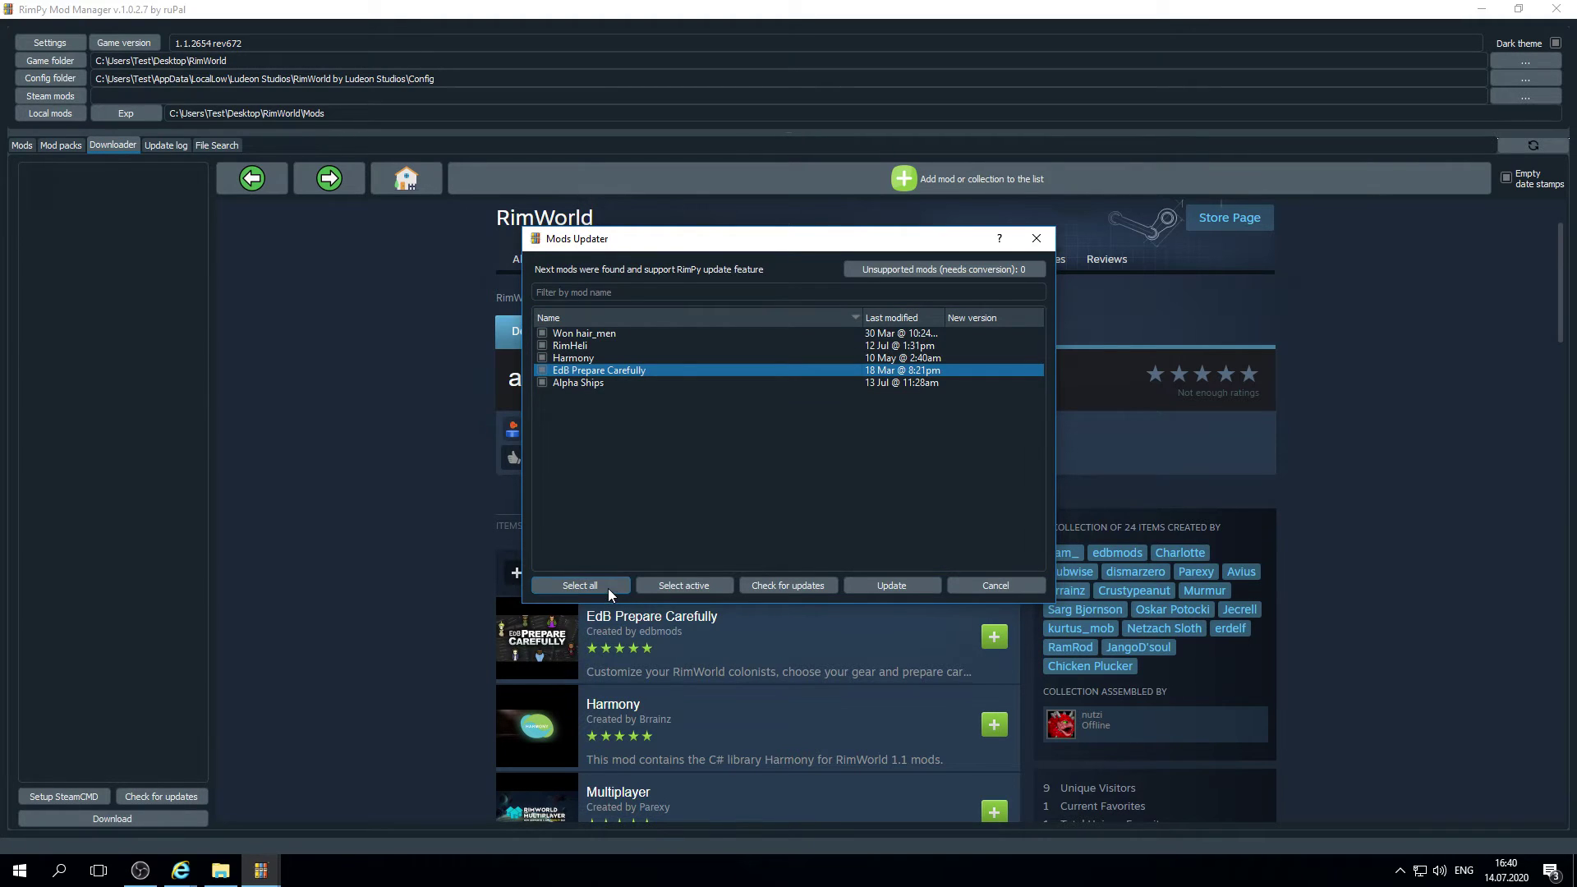
click(776, 585)
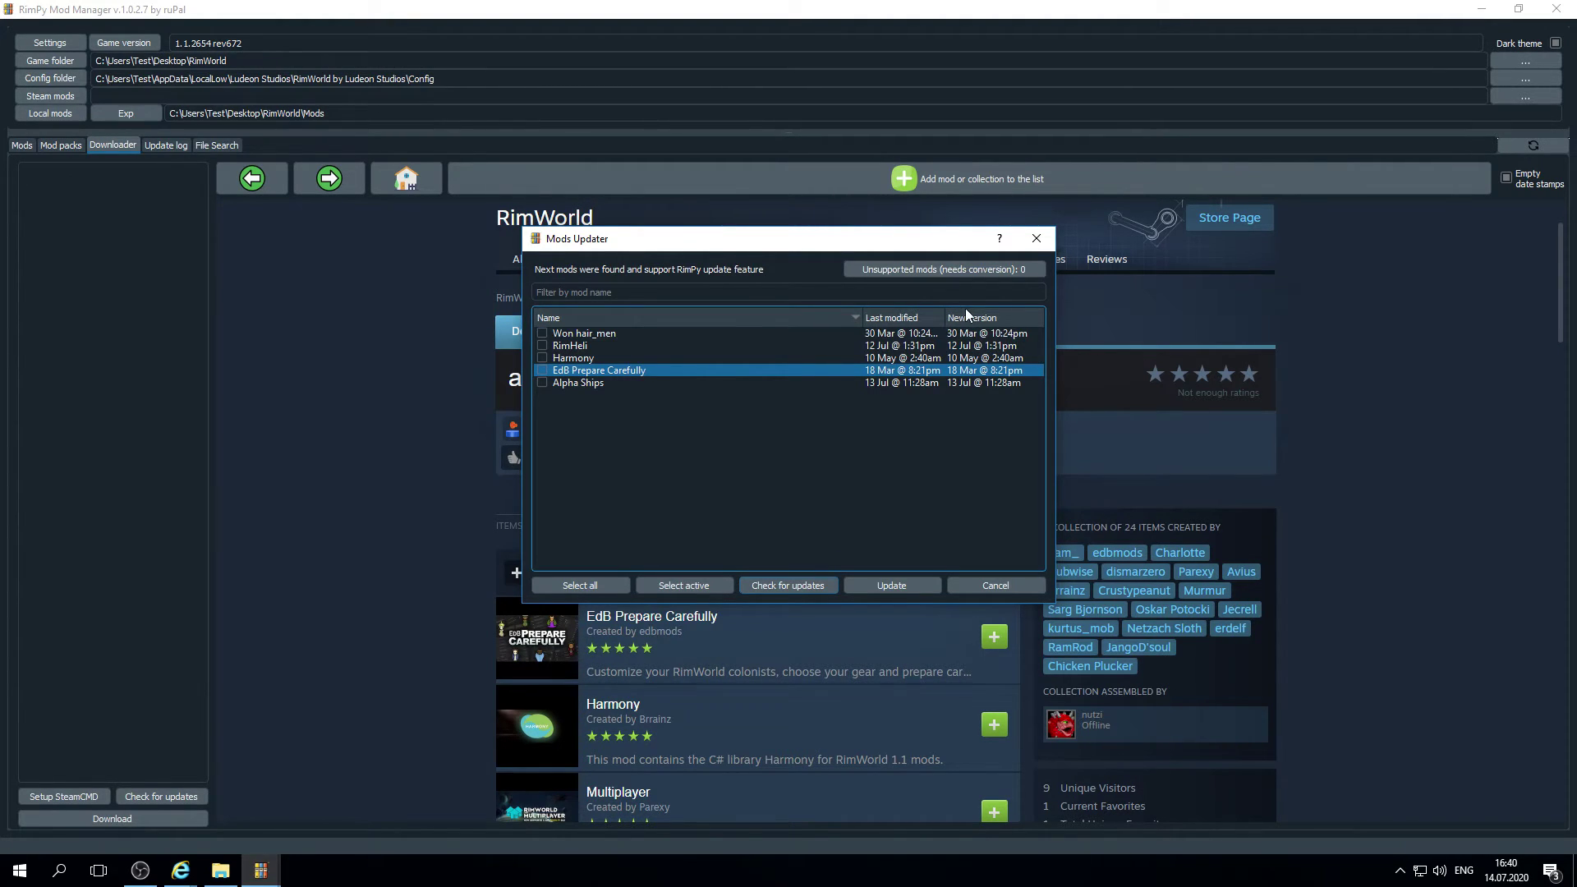
click(985, 382)
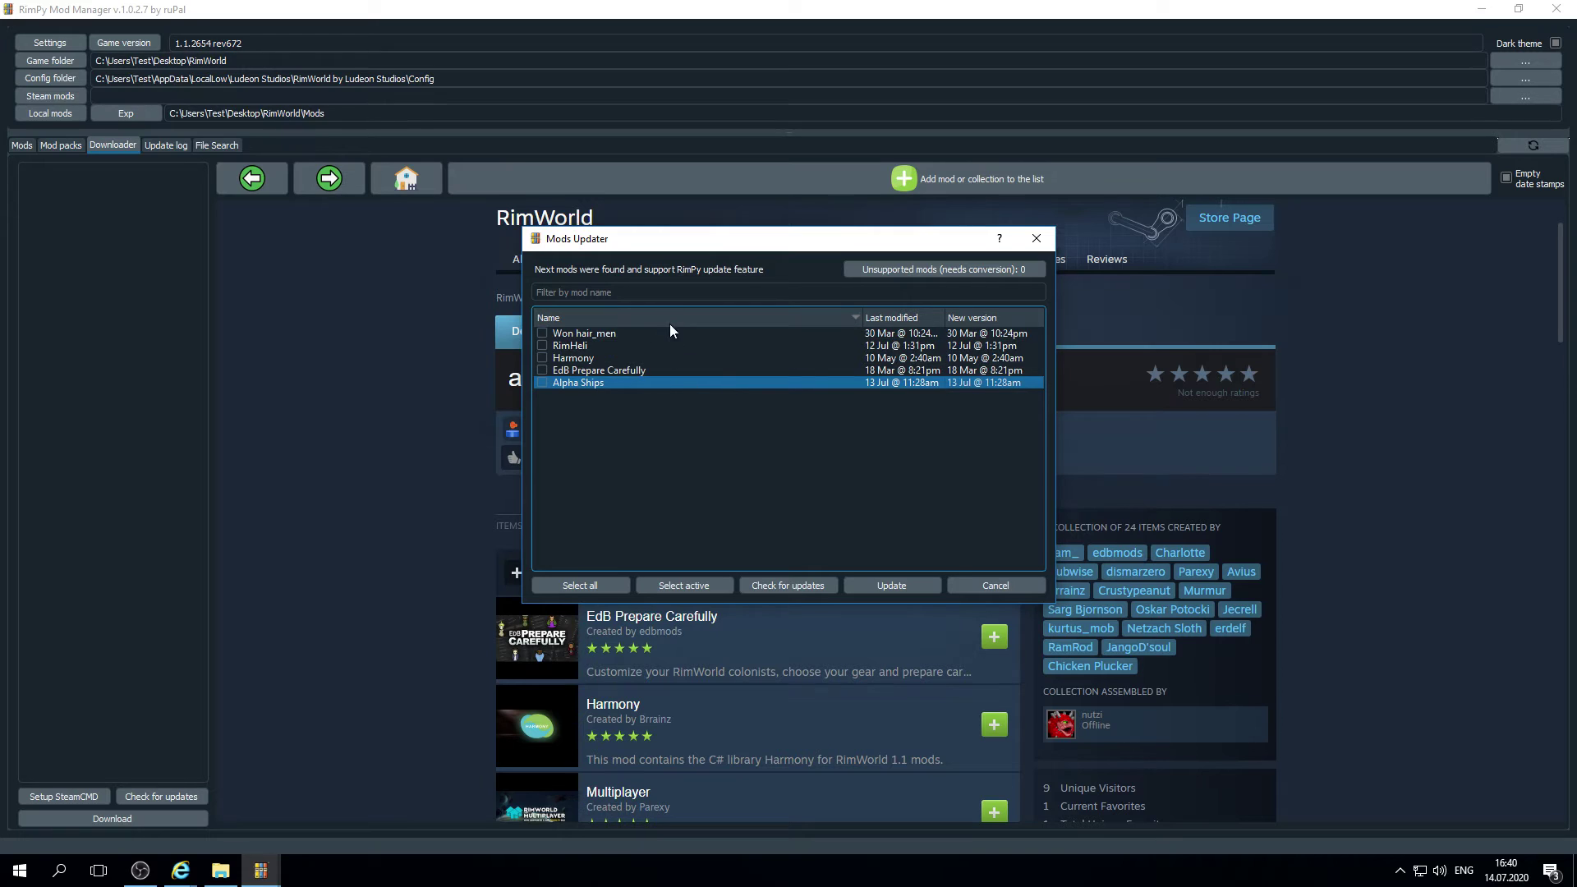
click(671, 357)
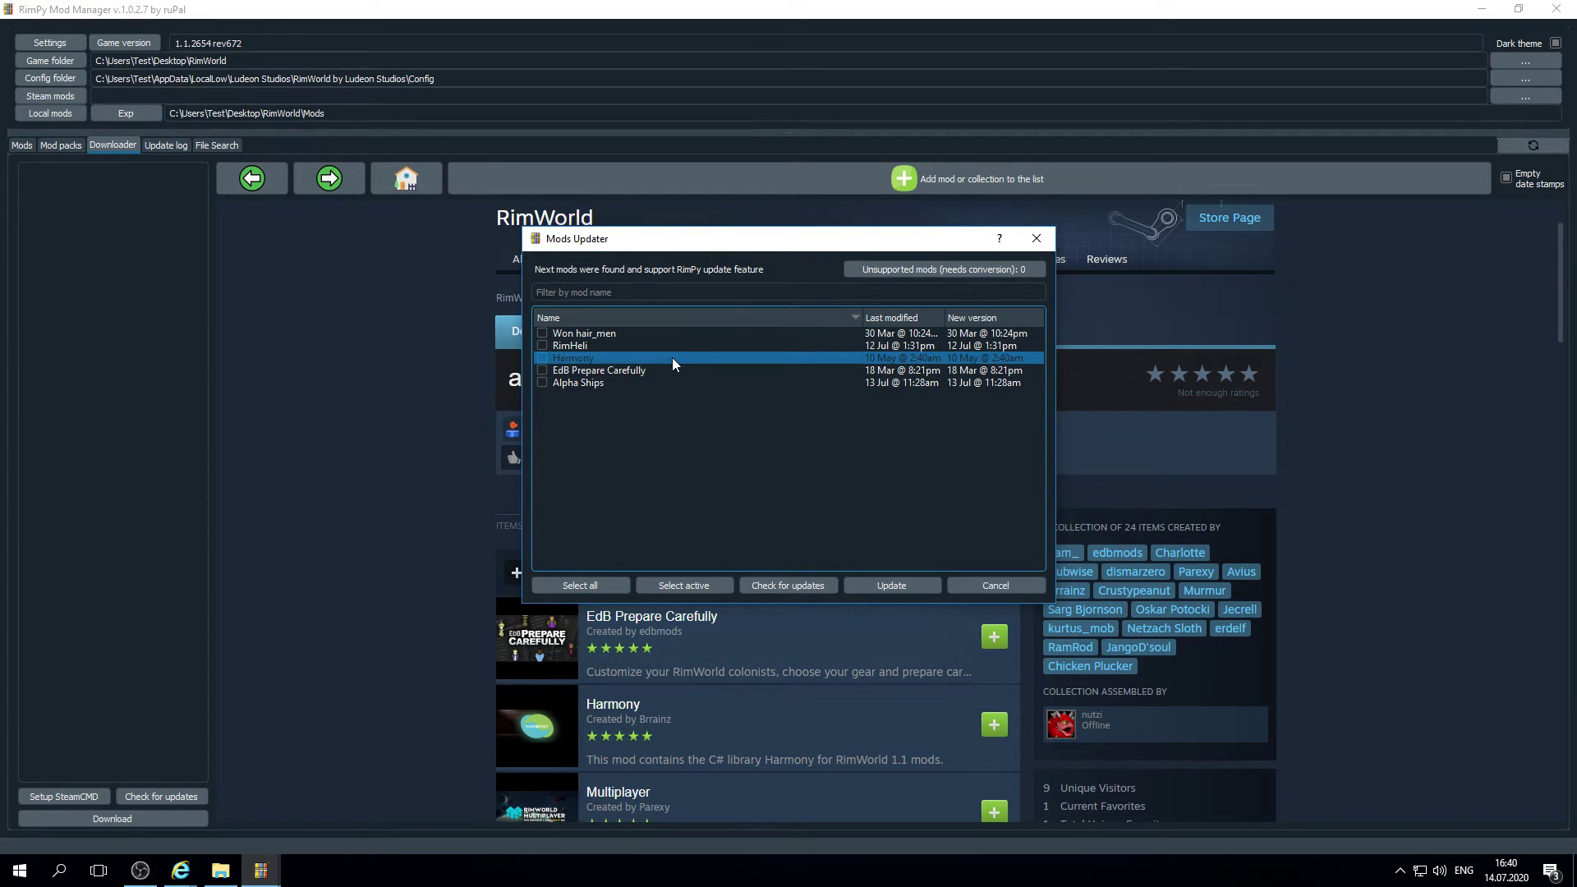
click(543, 346)
click(543, 357)
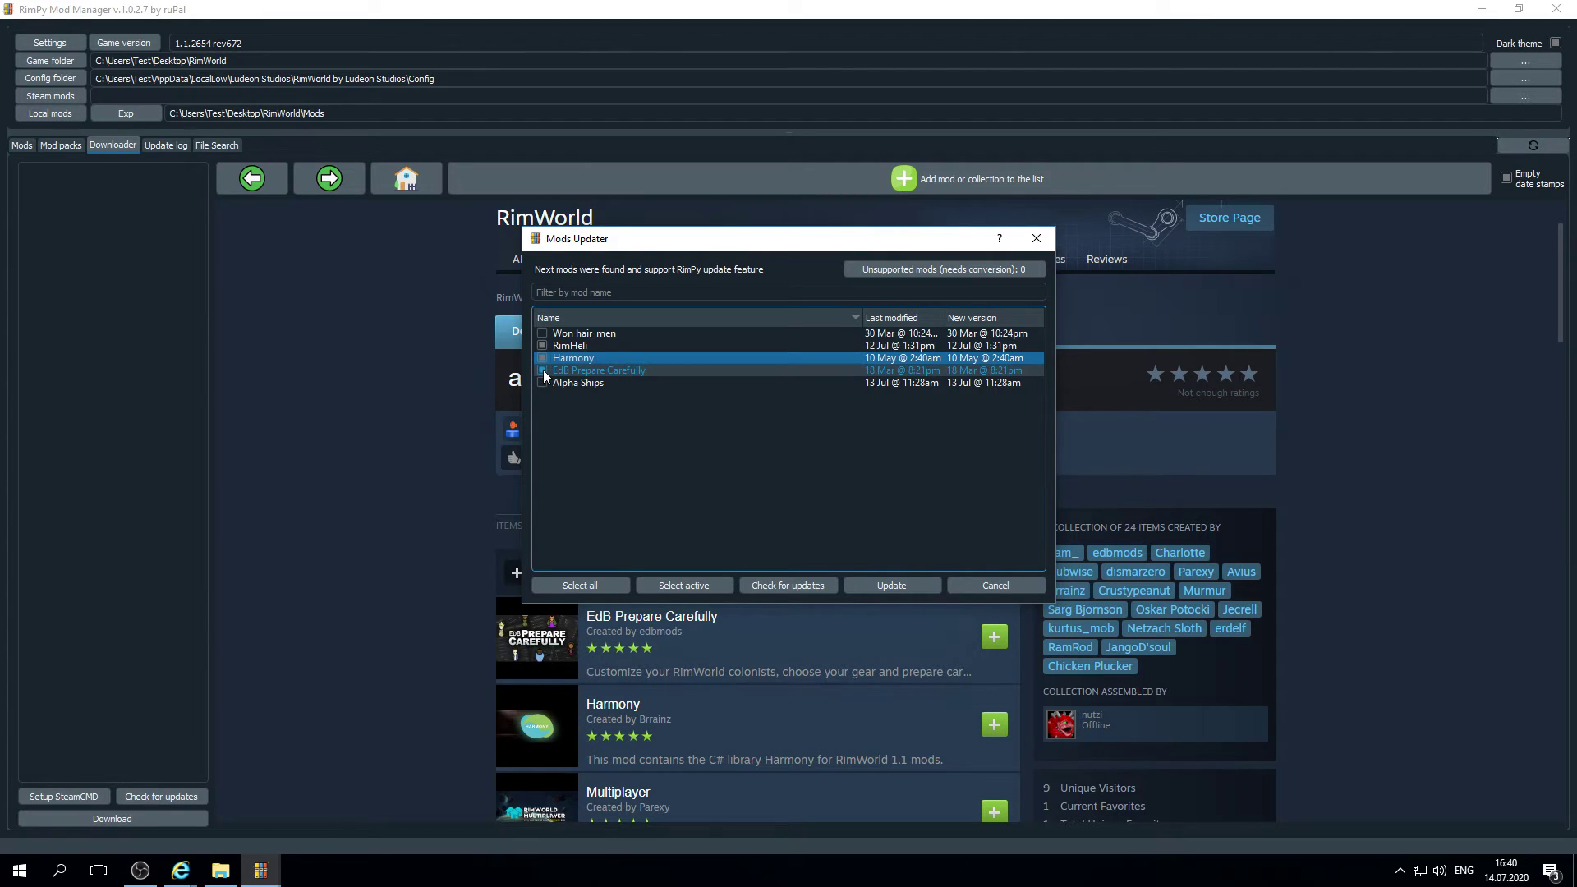
click(543, 370)
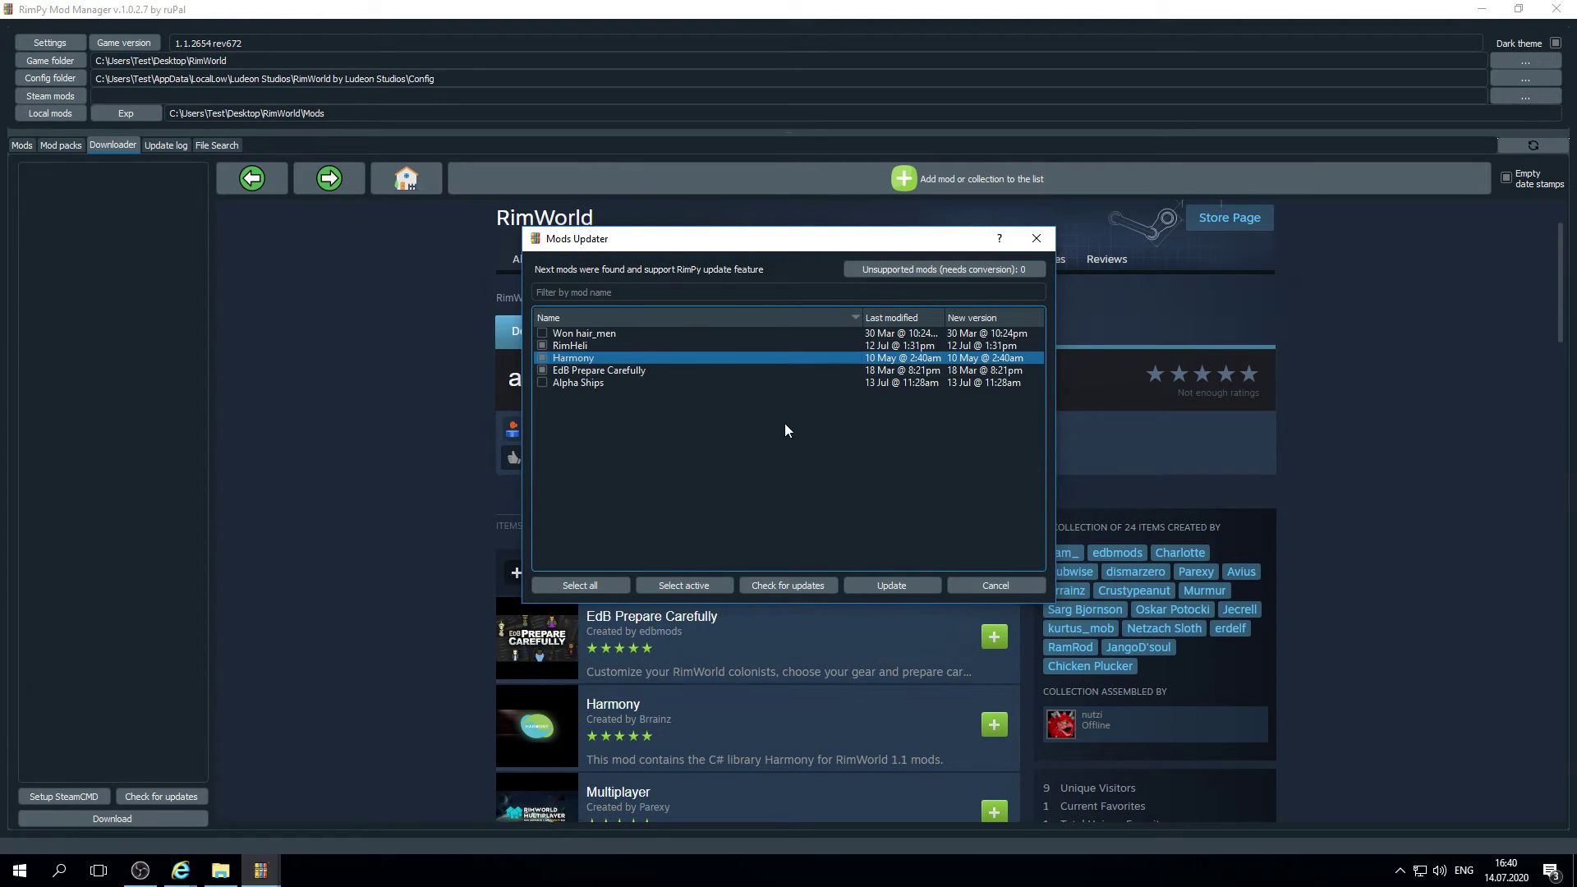
click(996, 584)
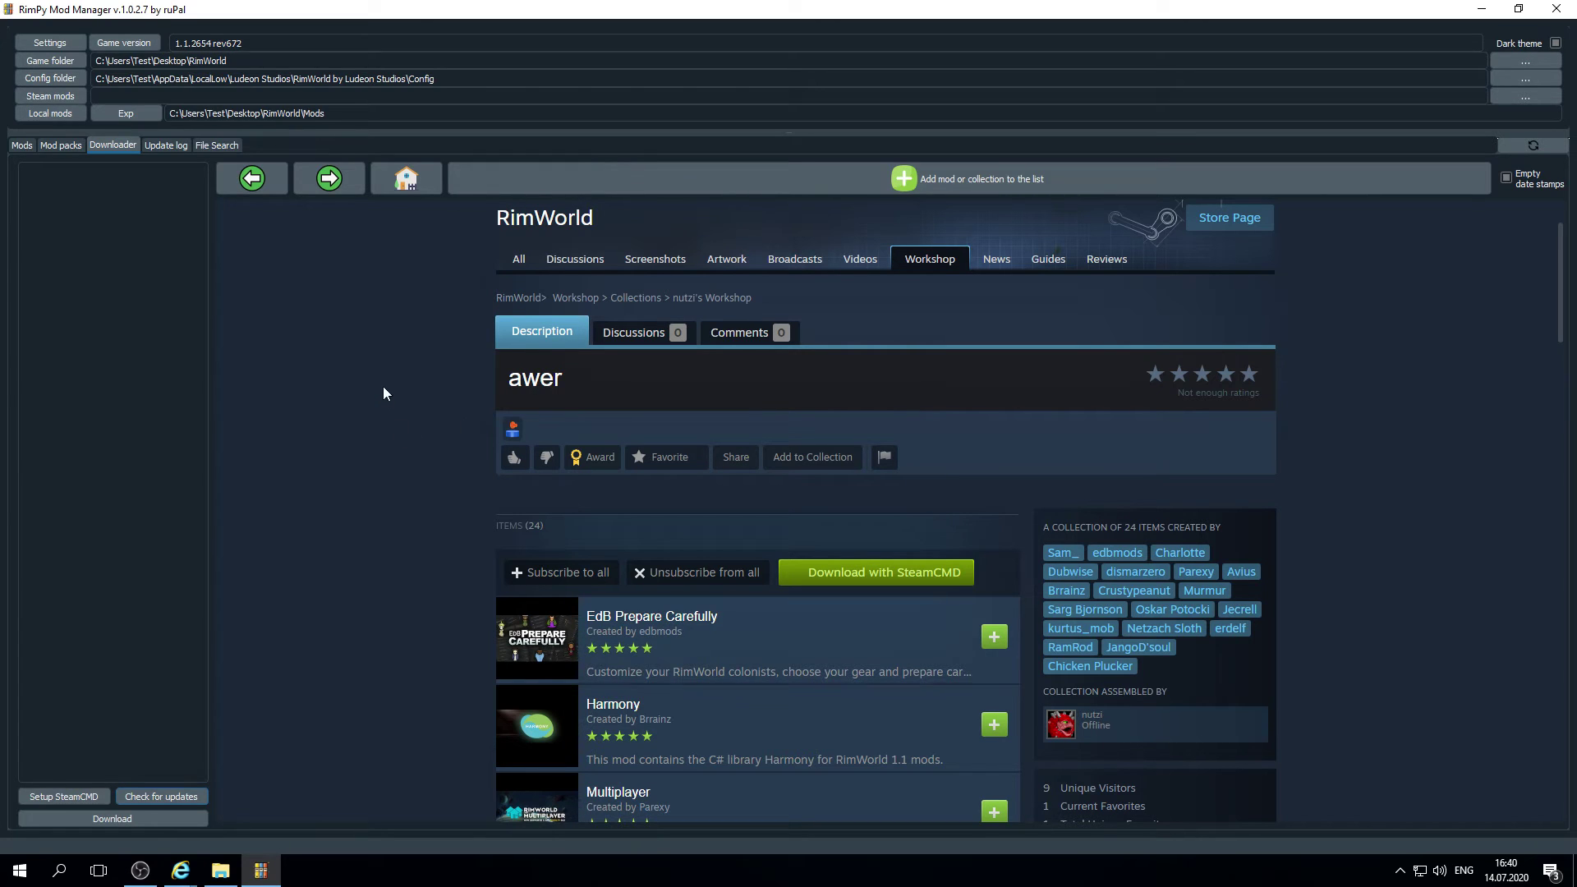
Delete the DateStamp file from the local folder of the inactive mod Won hair_men and close the folder window
click(25, 147)
click(944, 276)
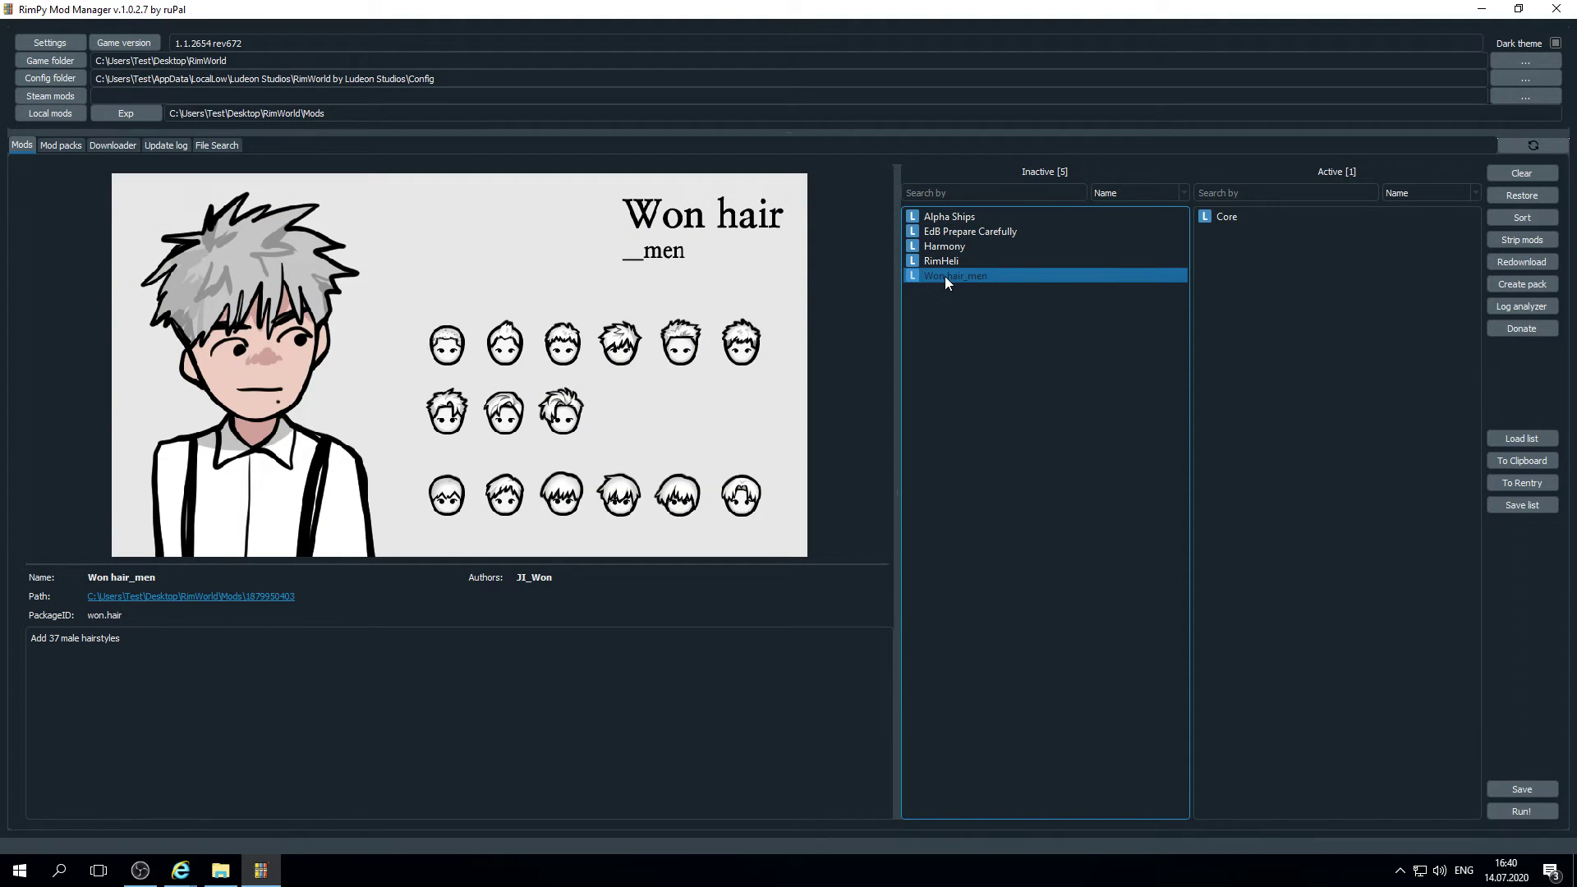
right_click(945, 277)
click(988, 288)
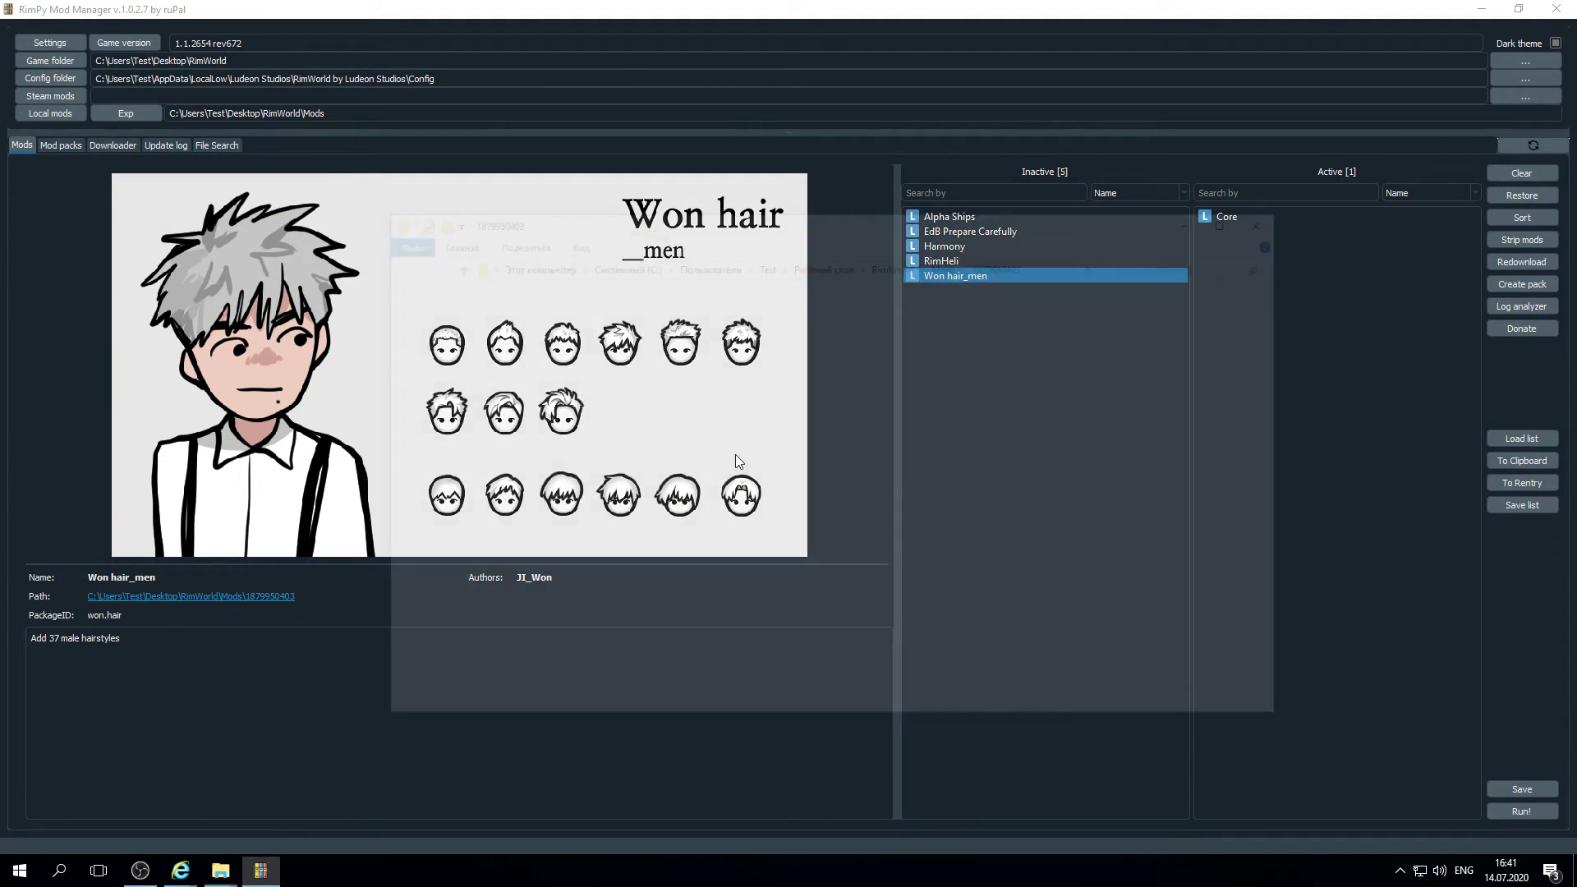
click(549, 366)
key(Delete)
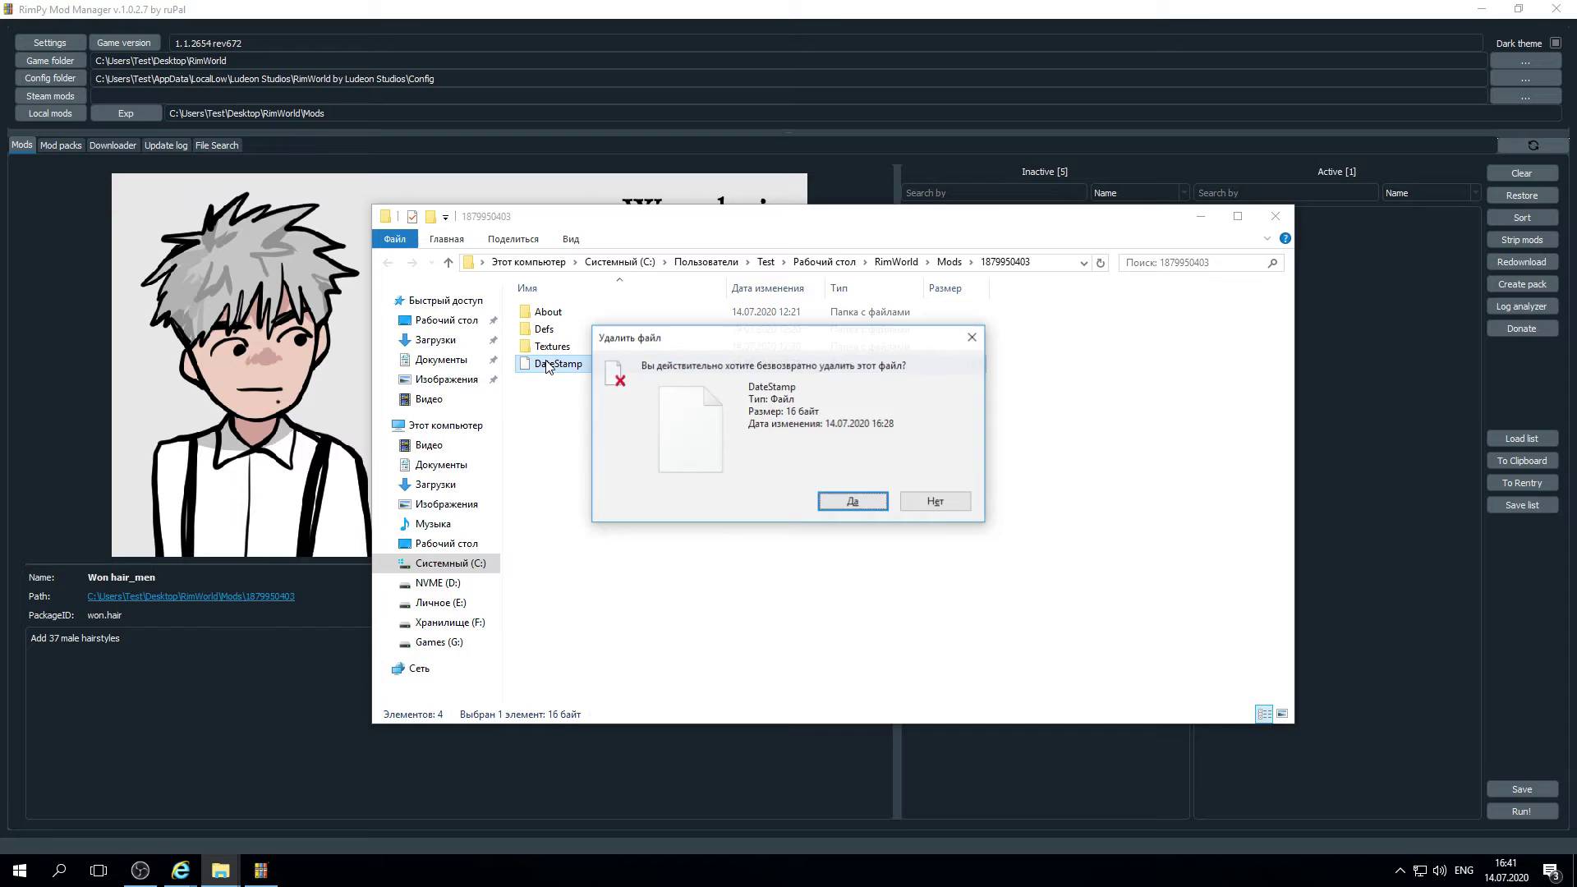
key(Return)
click(1270, 230)
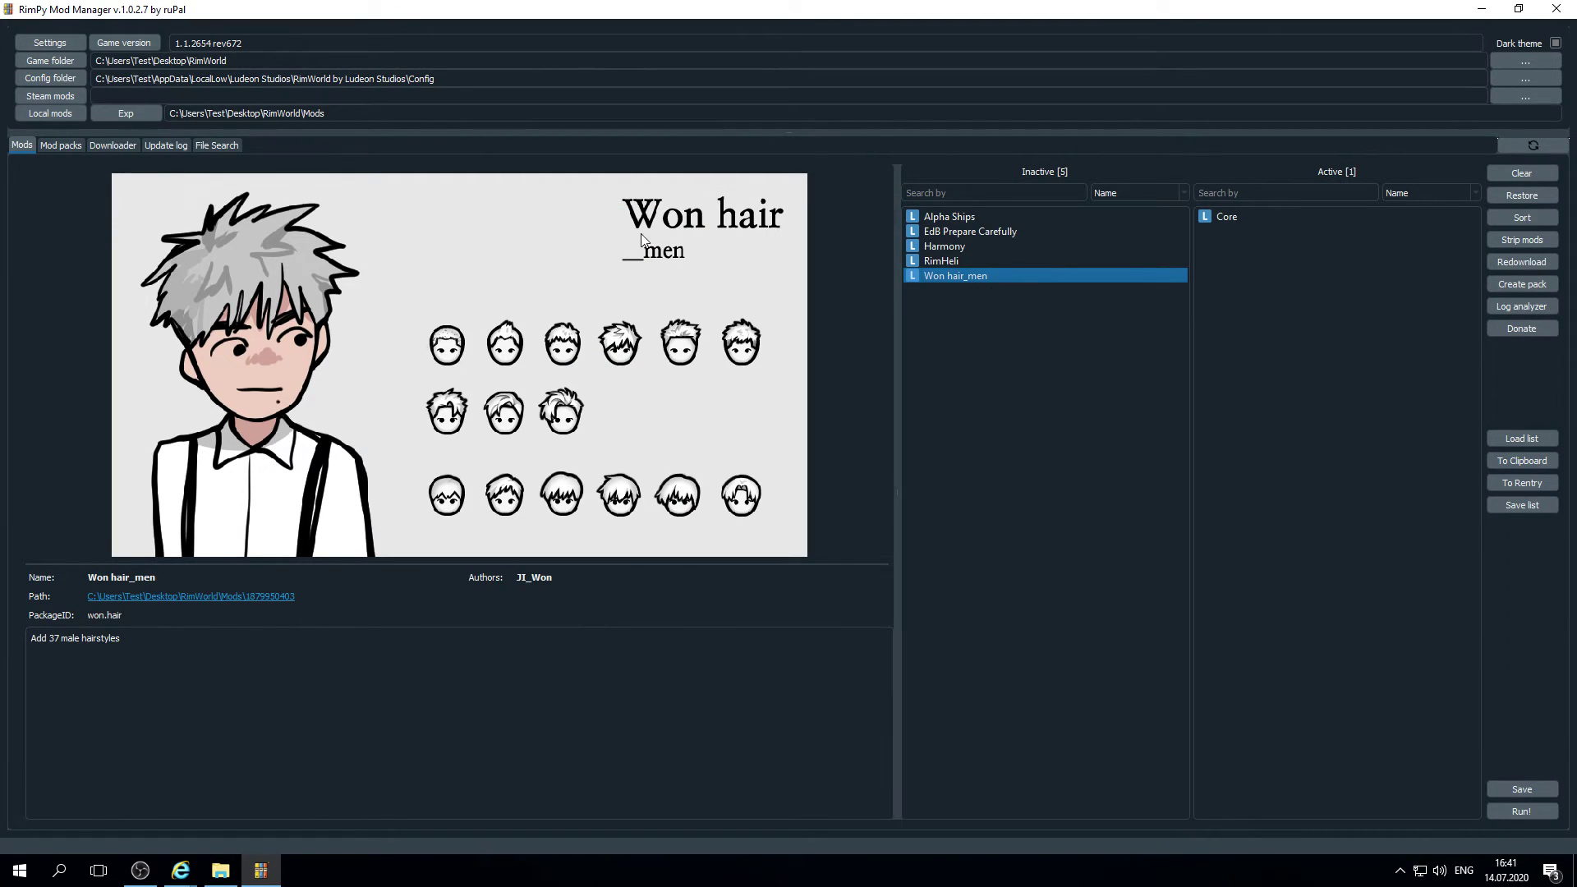
Rename the Won hair_men mod's folder to sghkldfb, refresh the mod lists, and view the mod's updated details
right_click(954, 278)
click(985, 287)
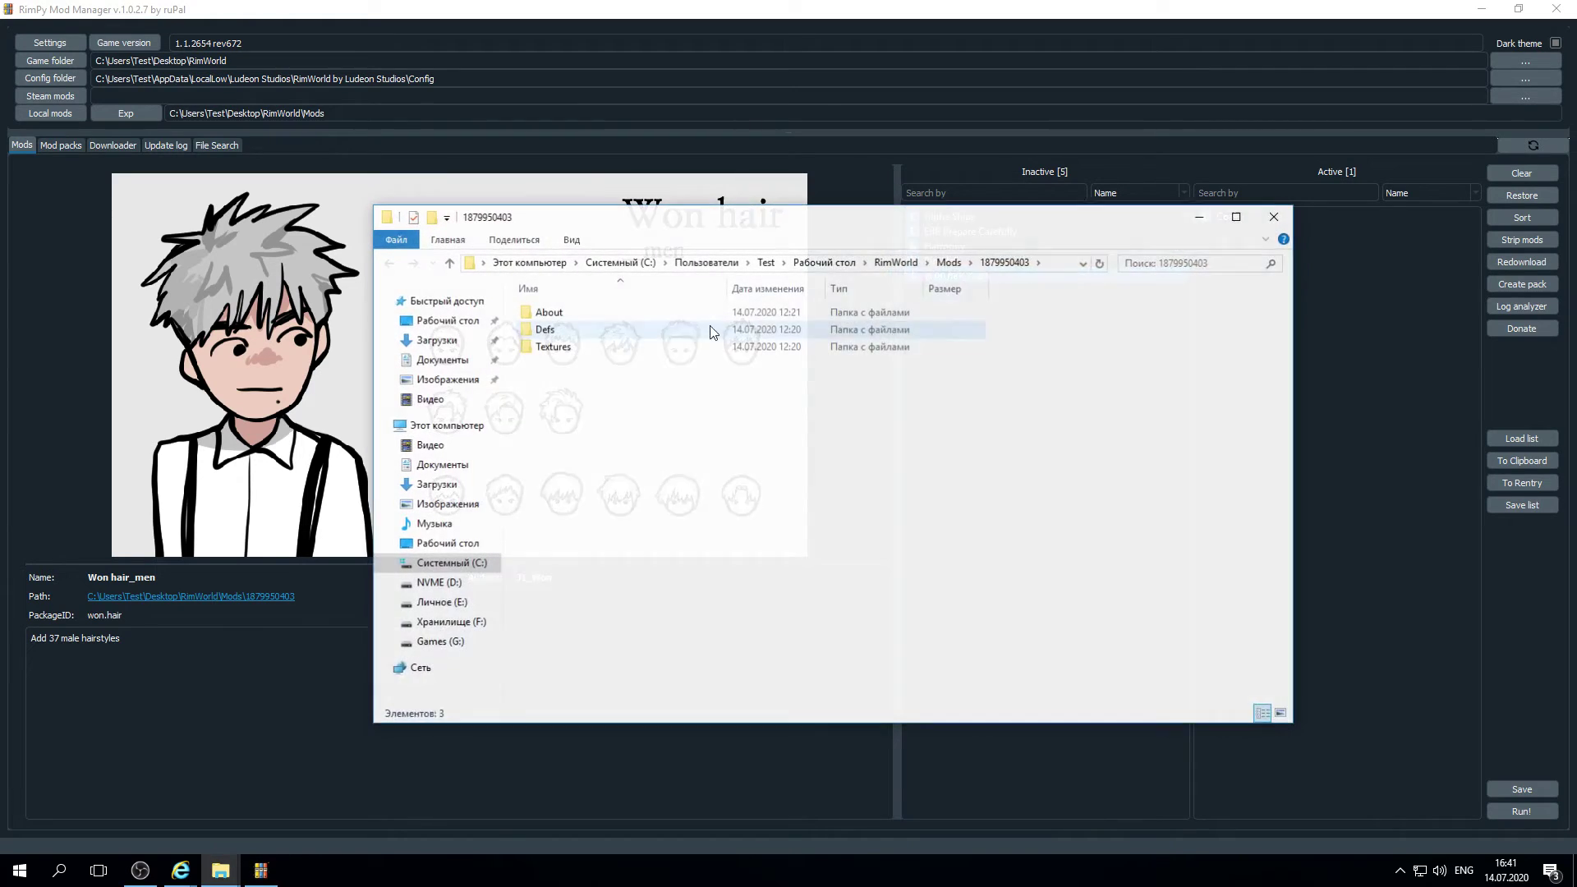
click(448, 262)
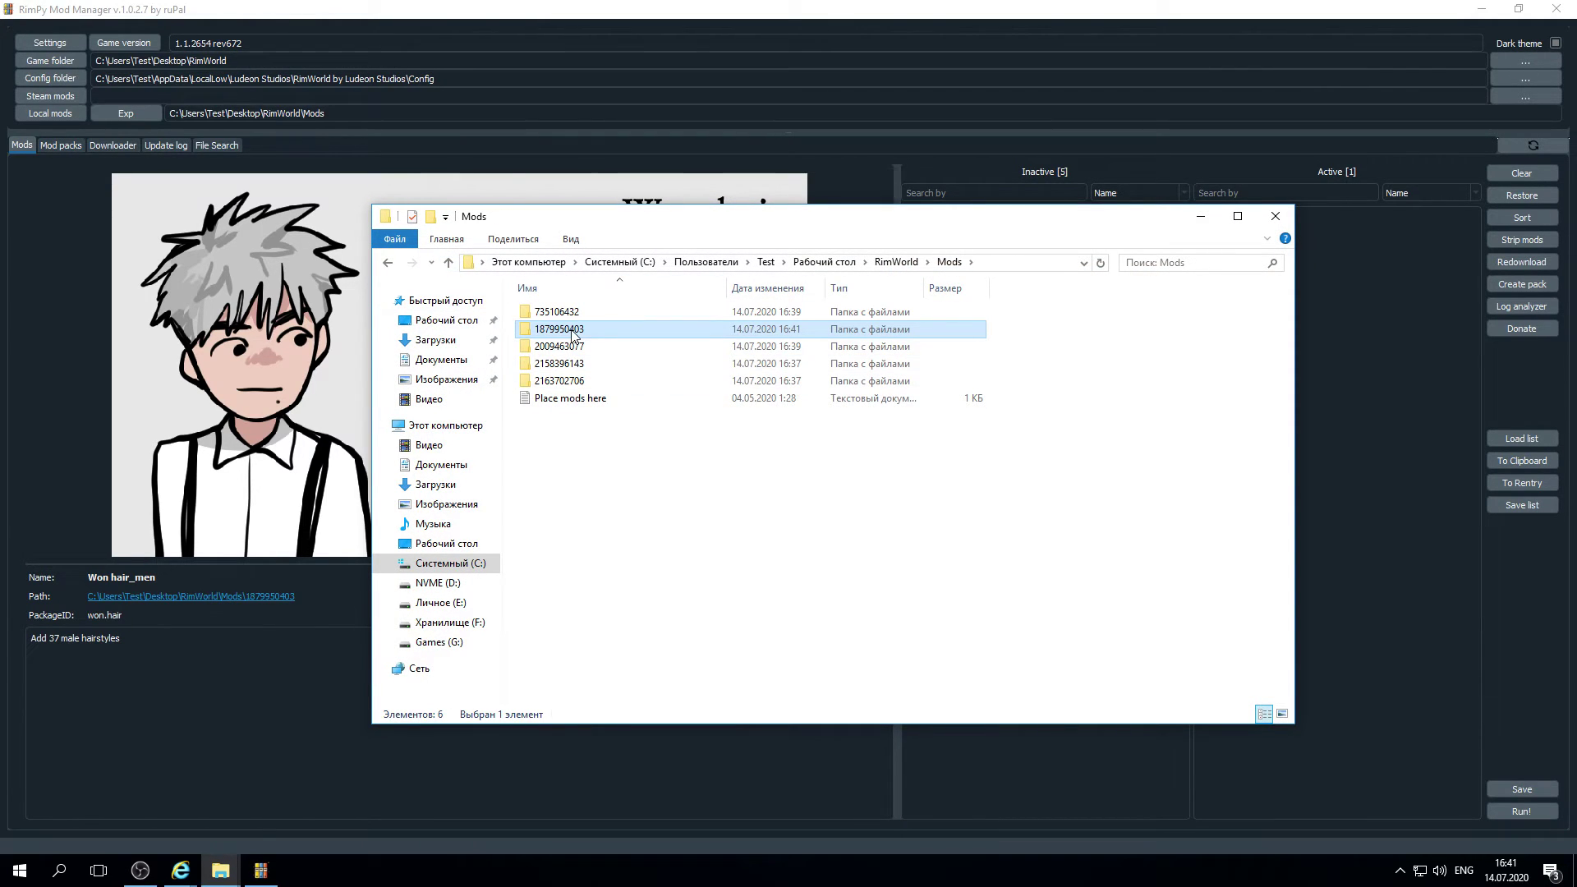
click(580, 329)
text(sghkldfb)
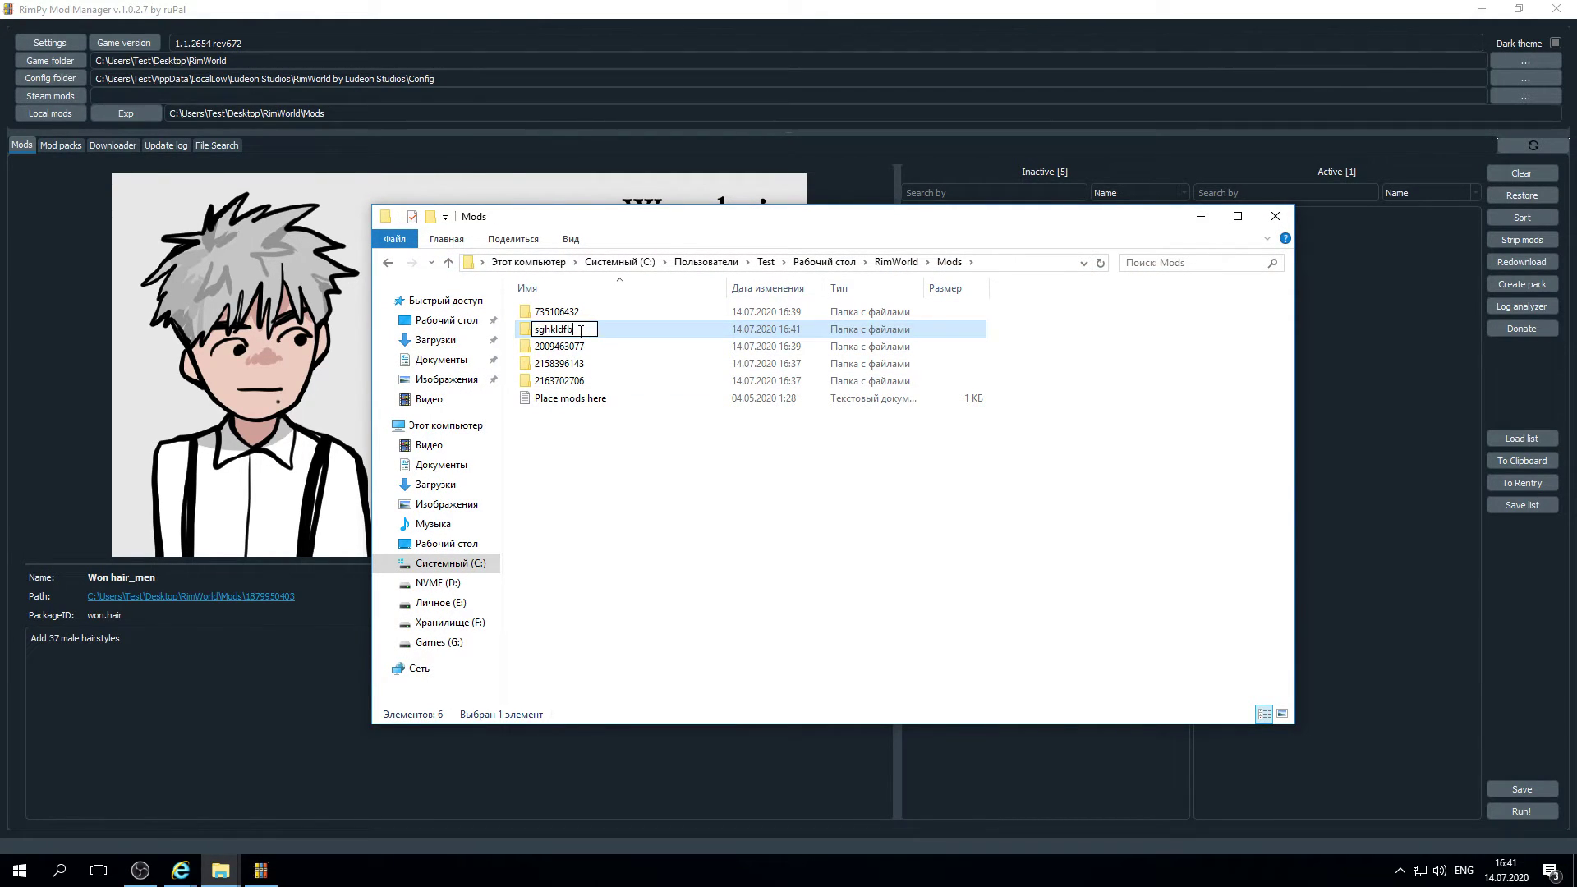
key(Return)
click(1275, 216)
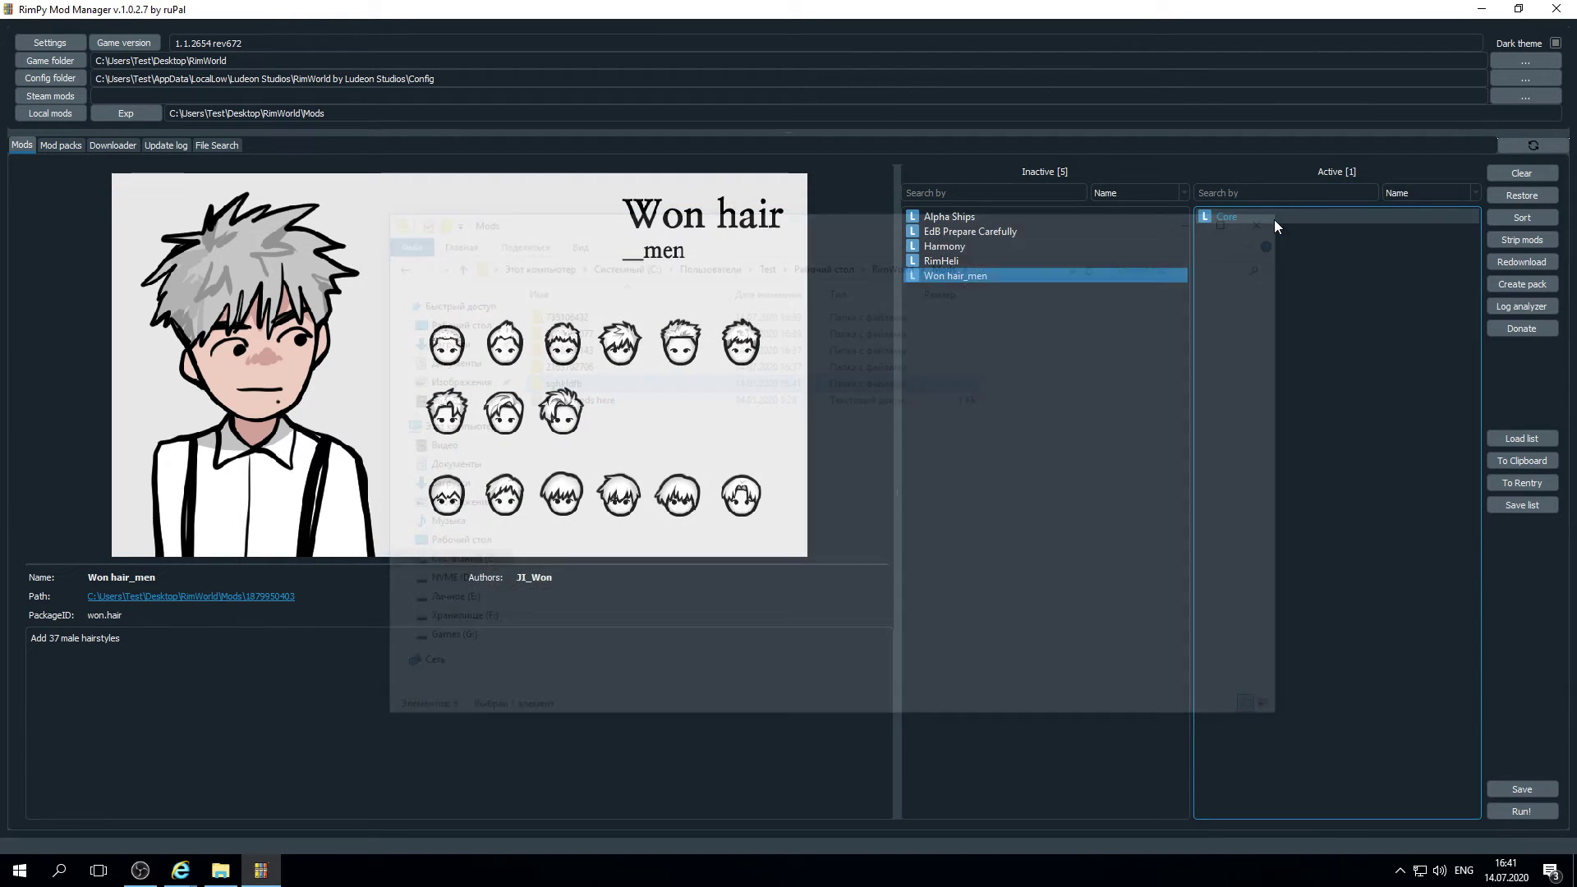
click(1534, 147)
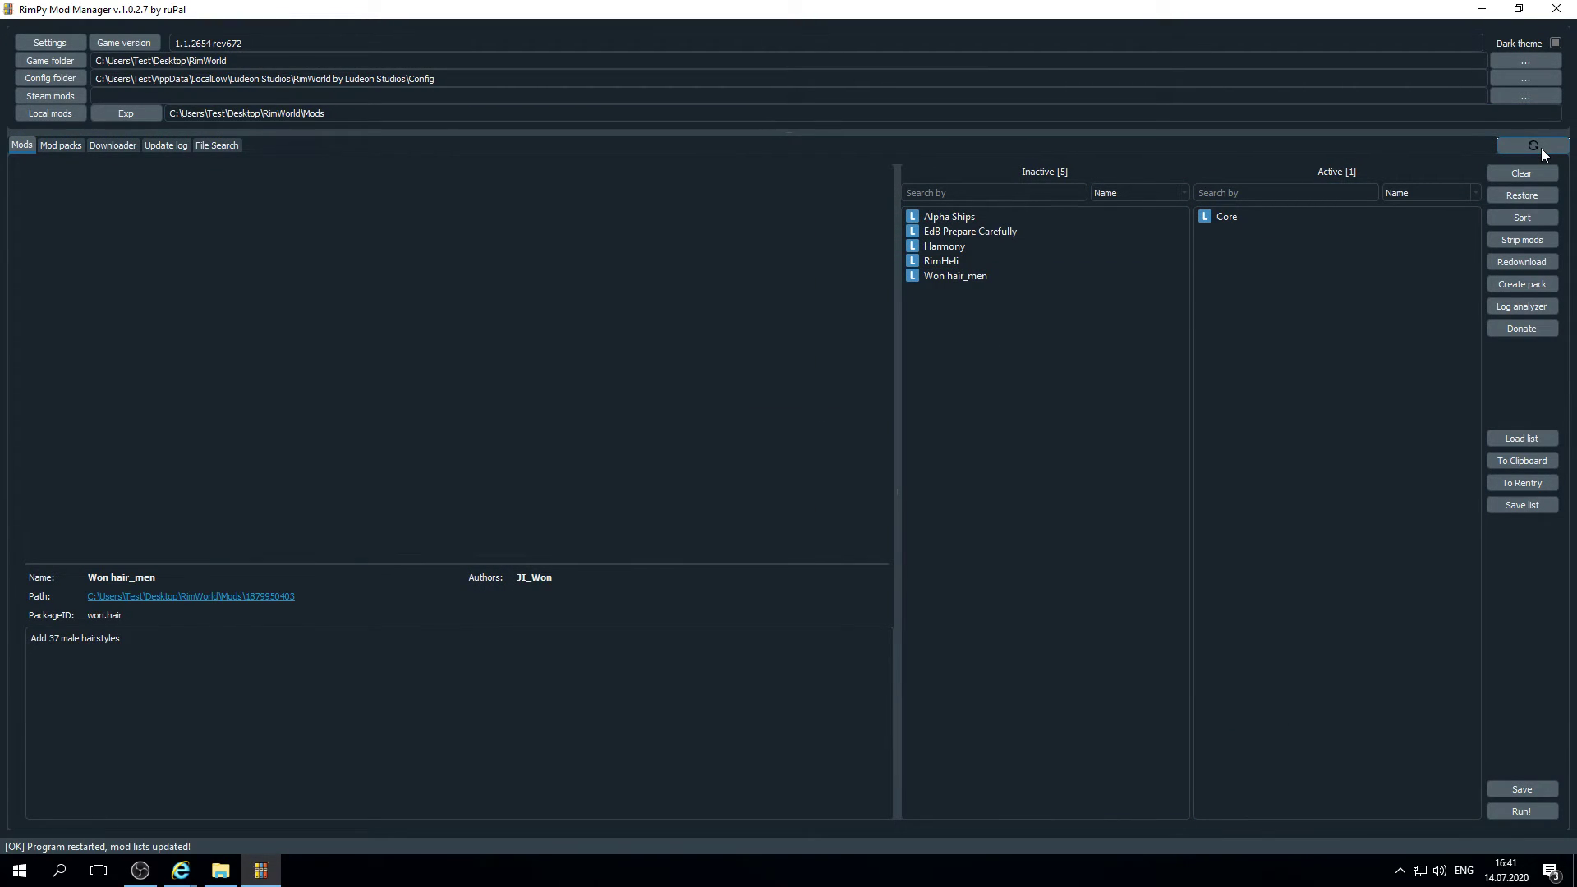
click(963, 275)
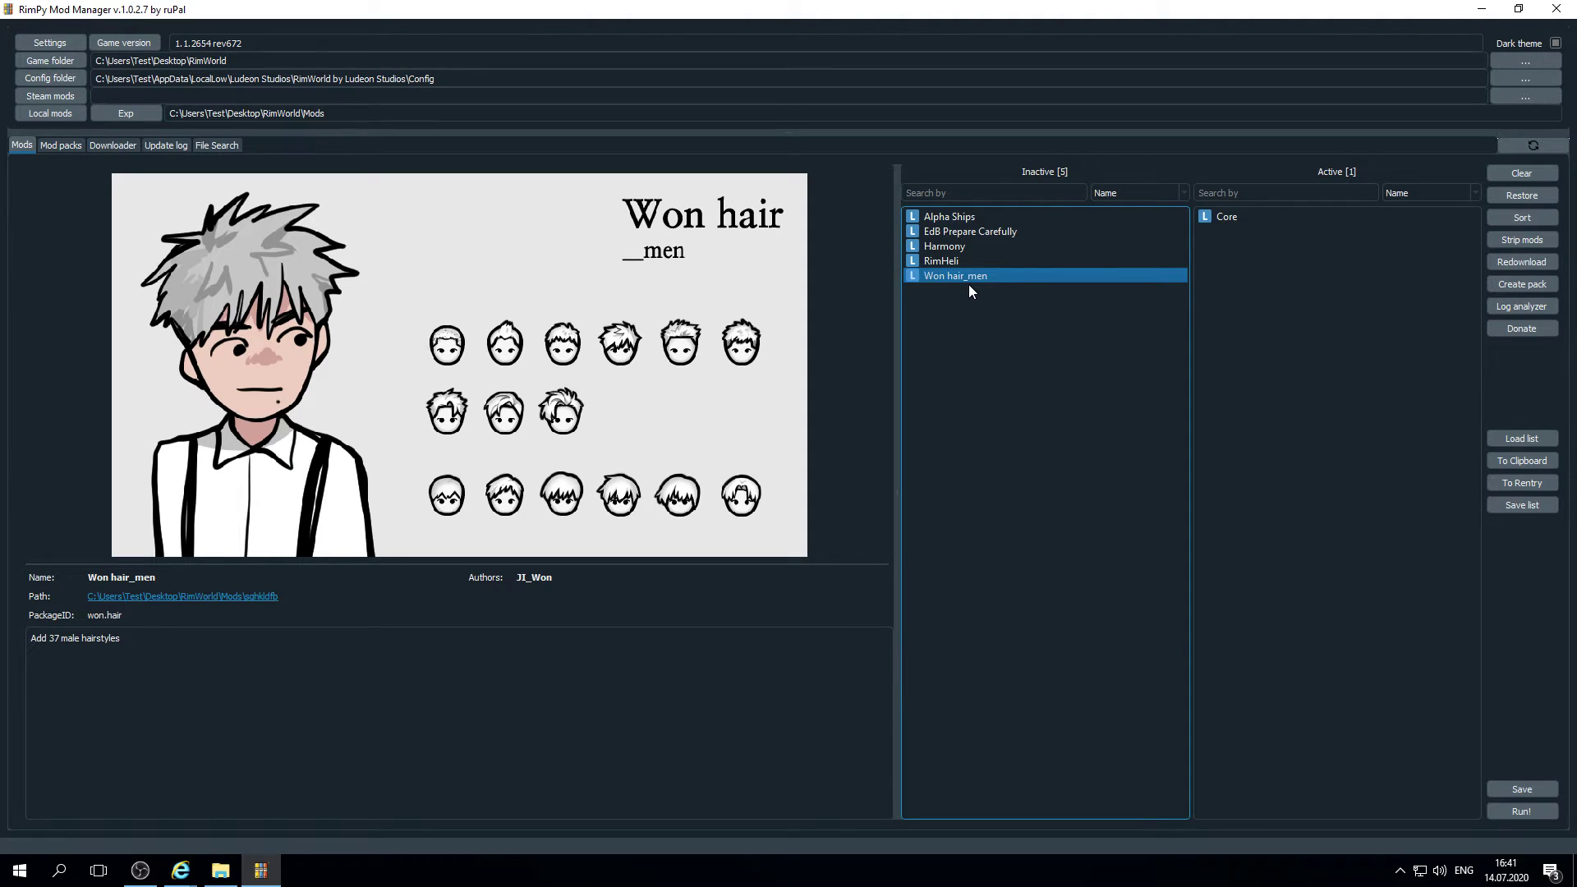
Open the mod conversion dialog in the downloader and replace the SteamID of Won hair_men with fgdf
click(101, 146)
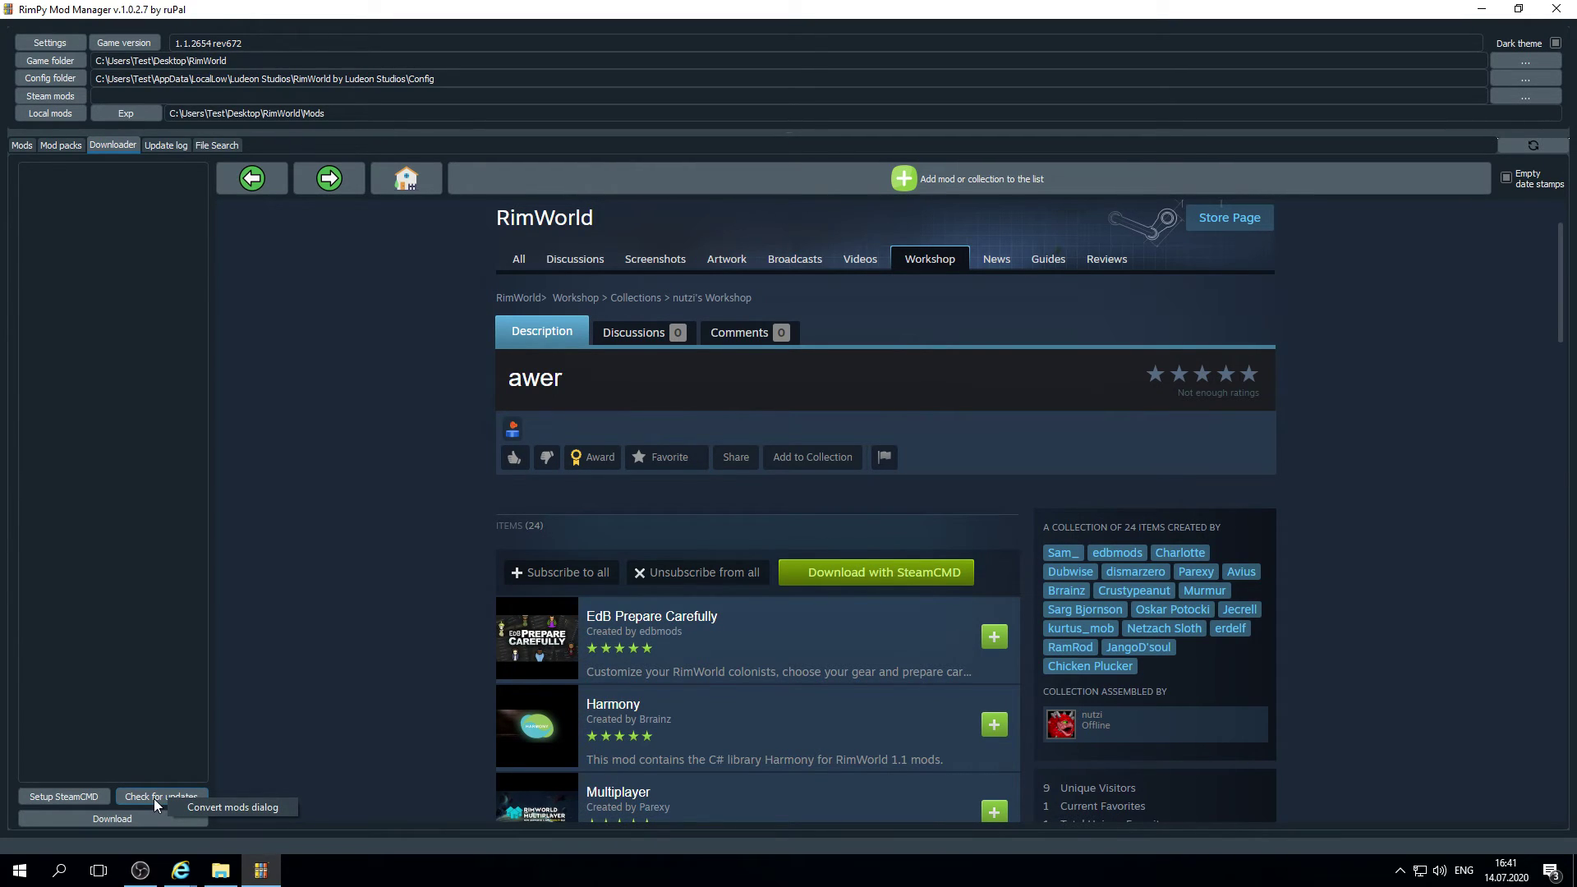
click(243, 807)
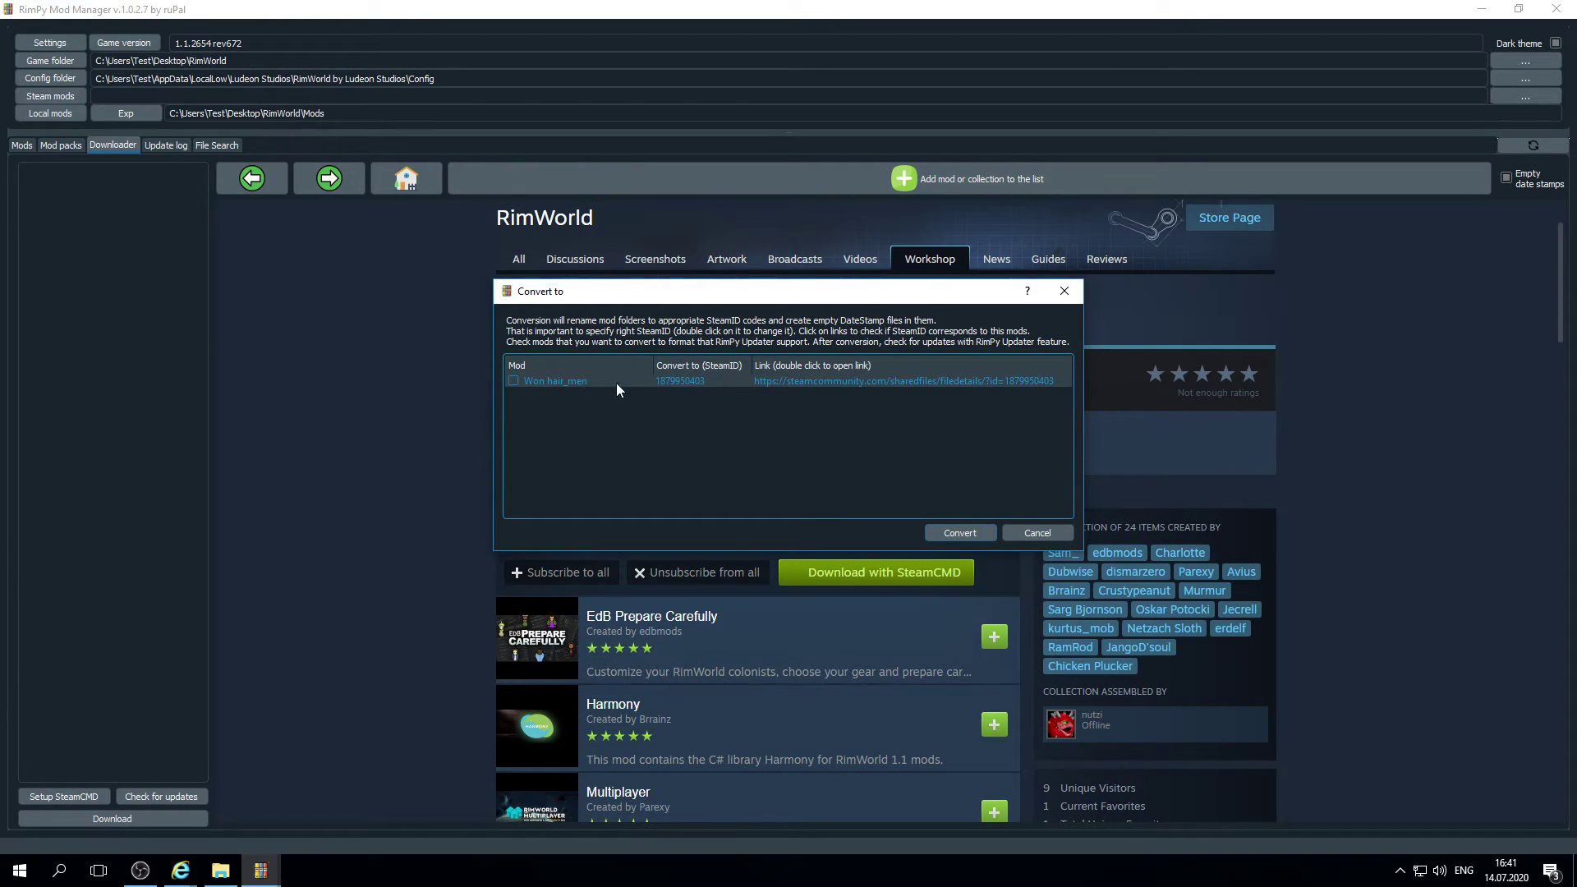
double_click(703, 383)
key(Return)
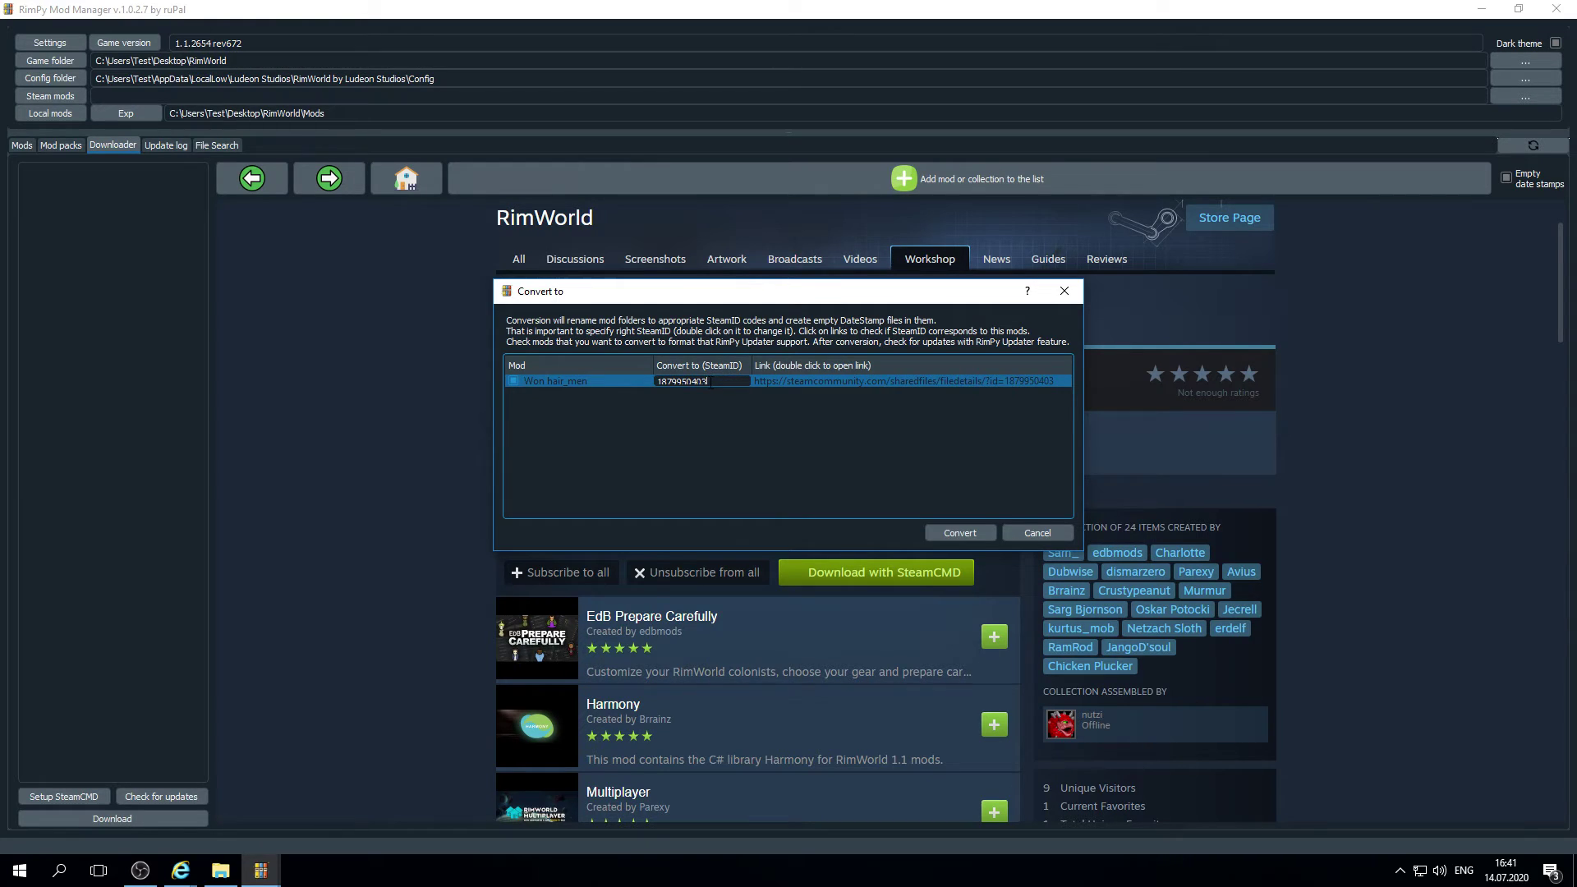
drag(707, 382, 647, 383)
key(ctrl+c)
text(fgdf)
key(Return)
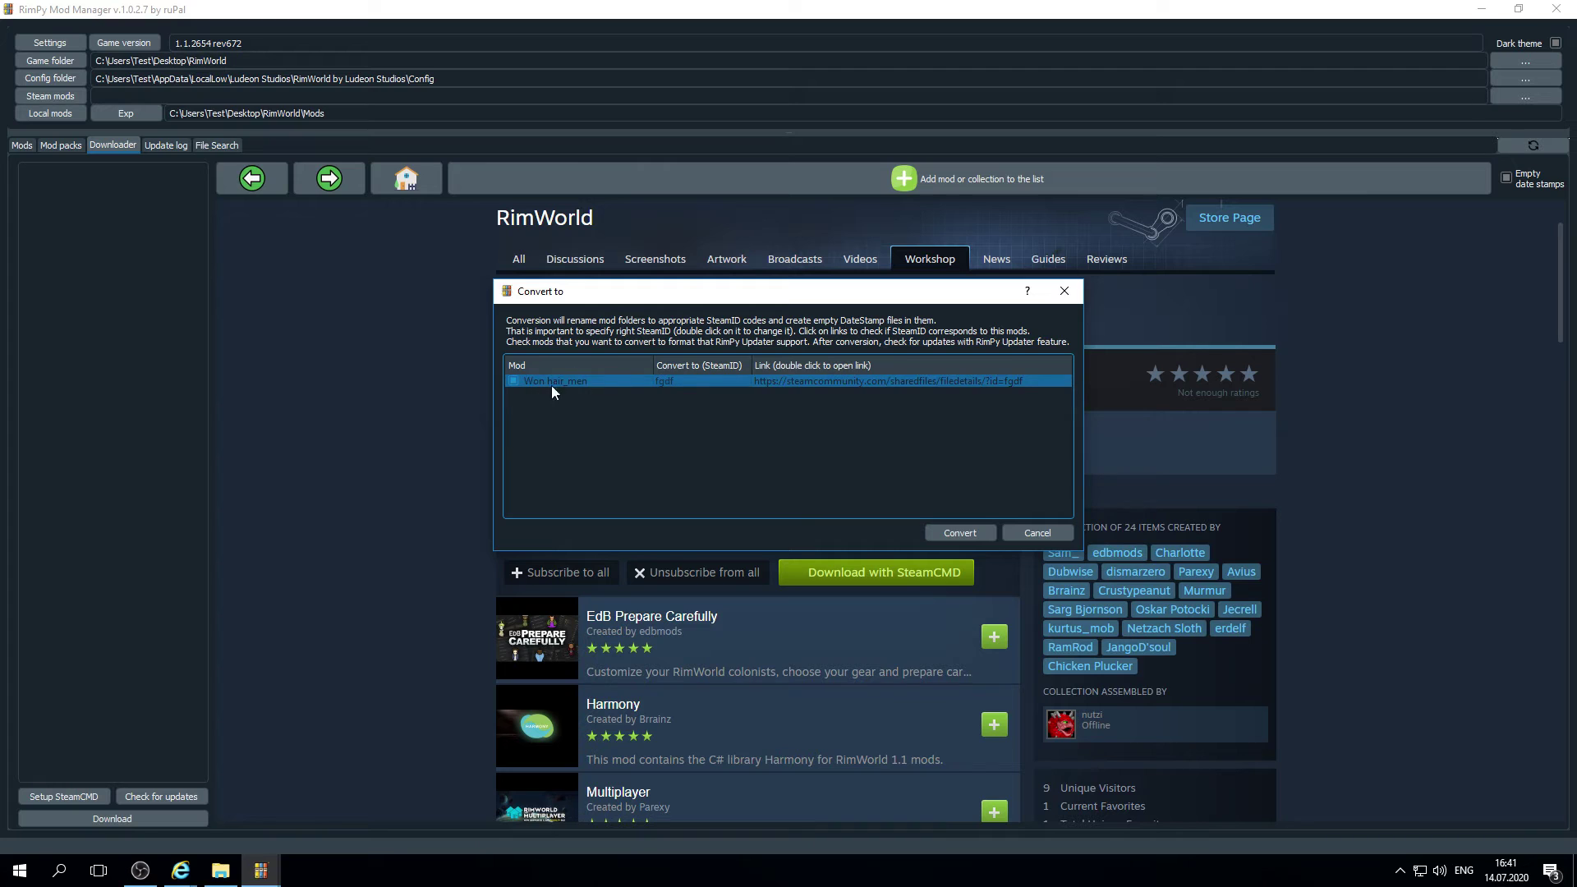
Open the Workshop link for the SteamID fgdf in the browser and close all browser tabs
double_click(900, 382)
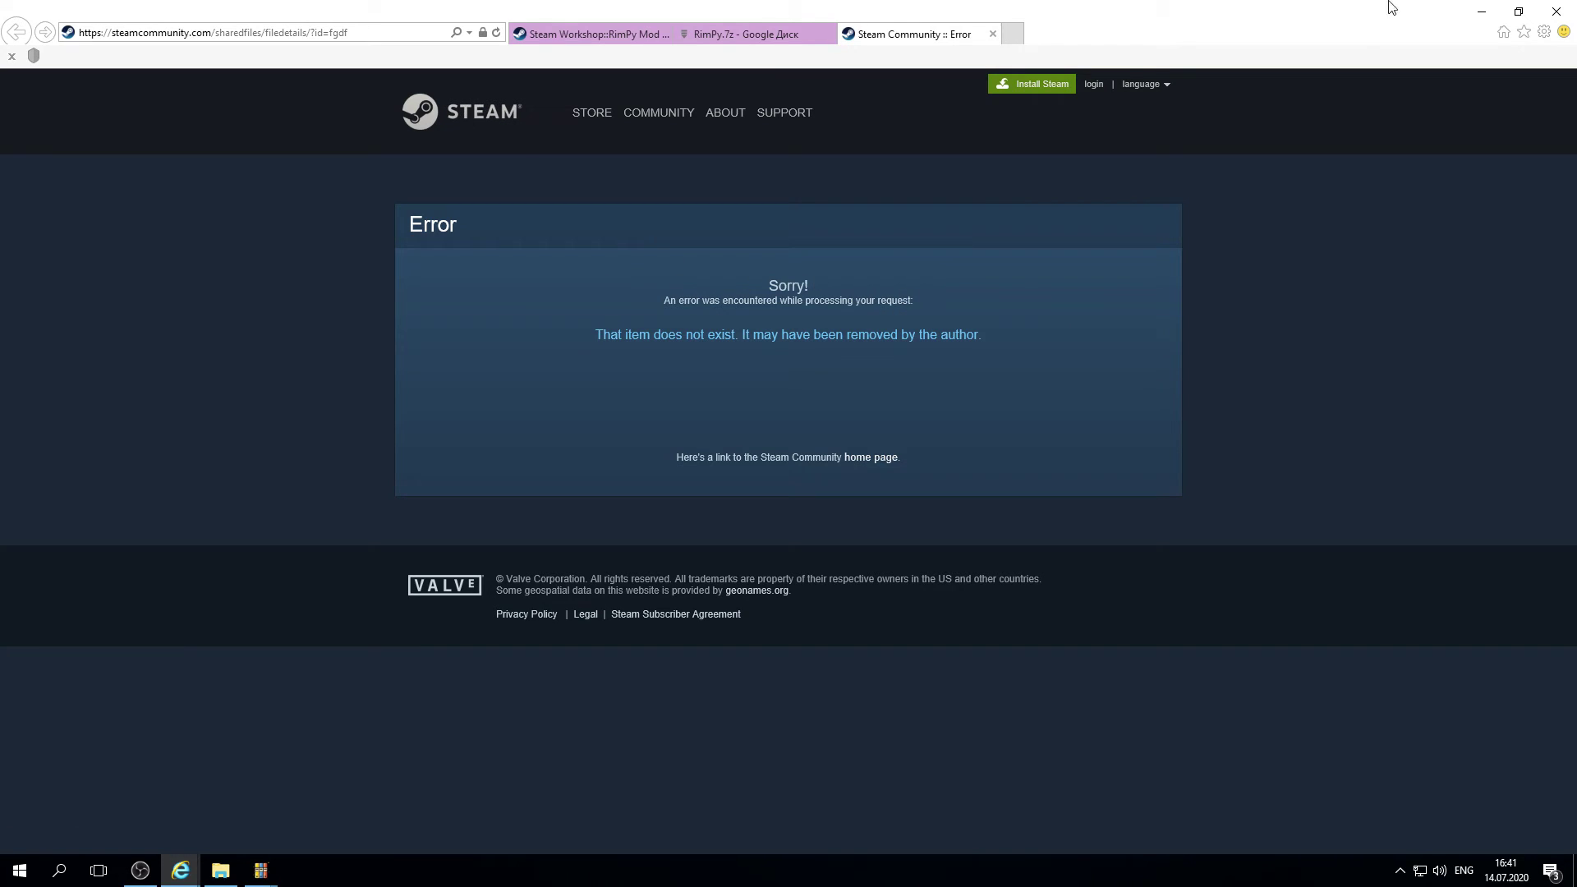
click(1556, 11)
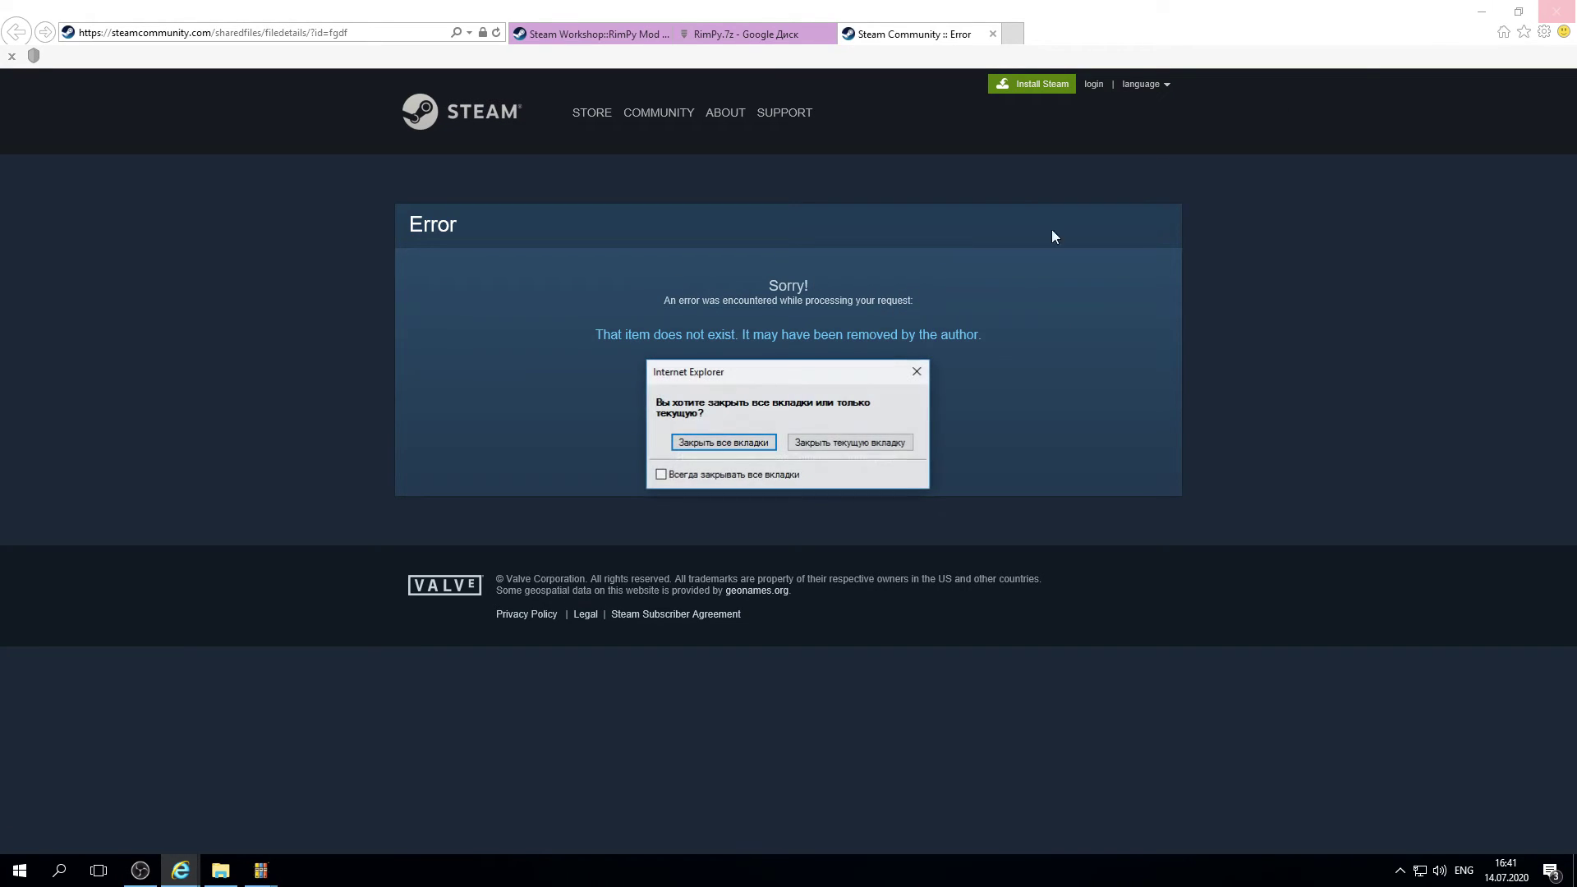
click(762, 441)
double_click(675, 382)
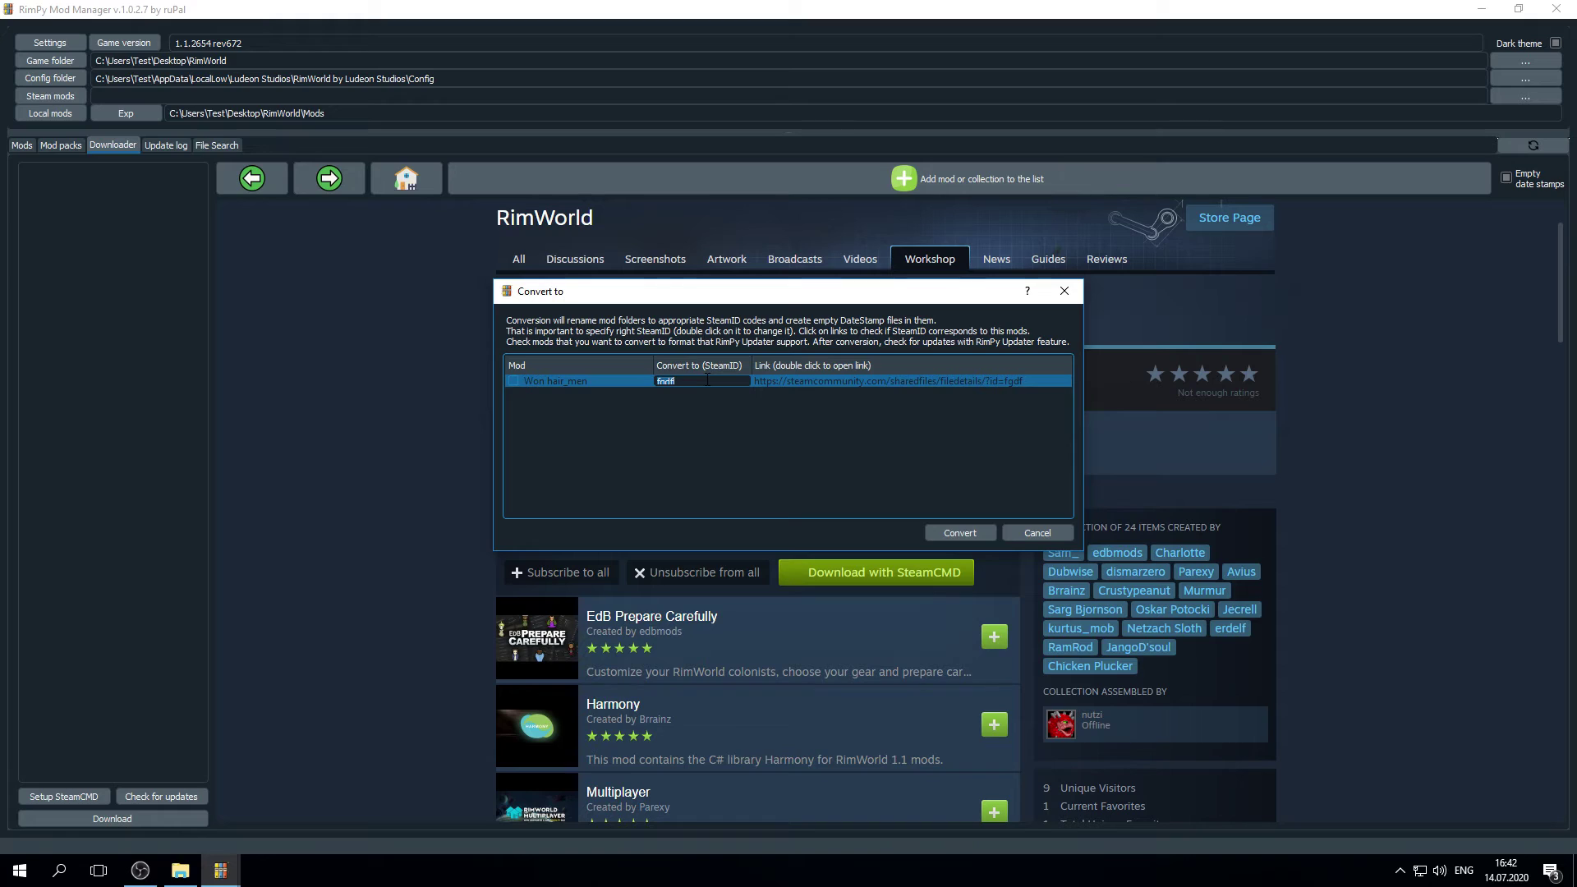
key(ctrl+v)
key(Return)
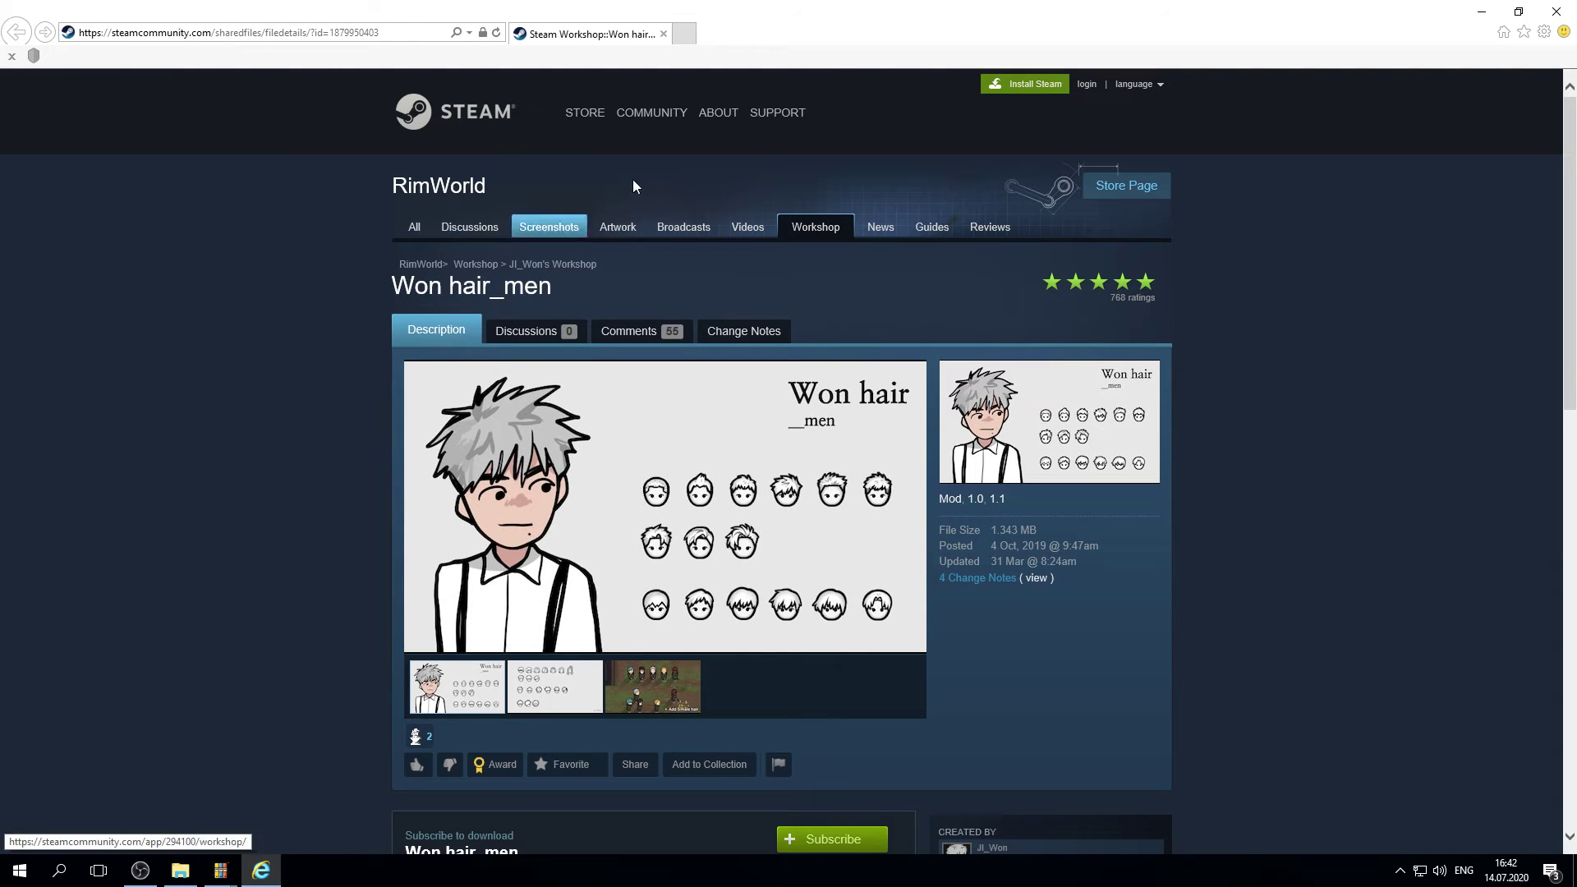
double_click(957, 14)
drag(1014, 37, 901, 152)
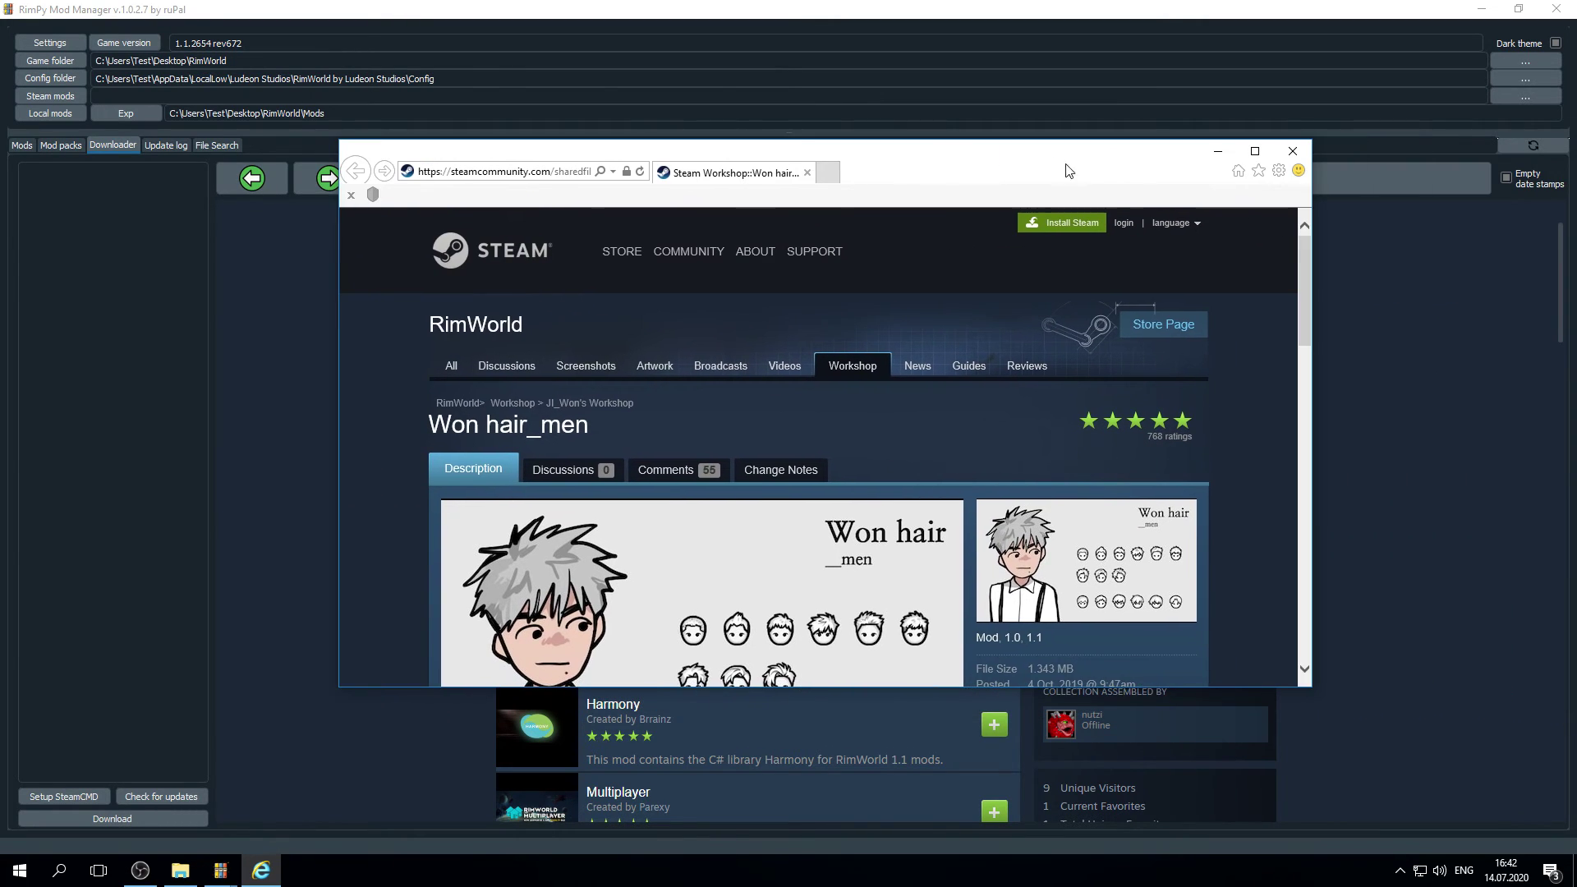
click(1293, 151)
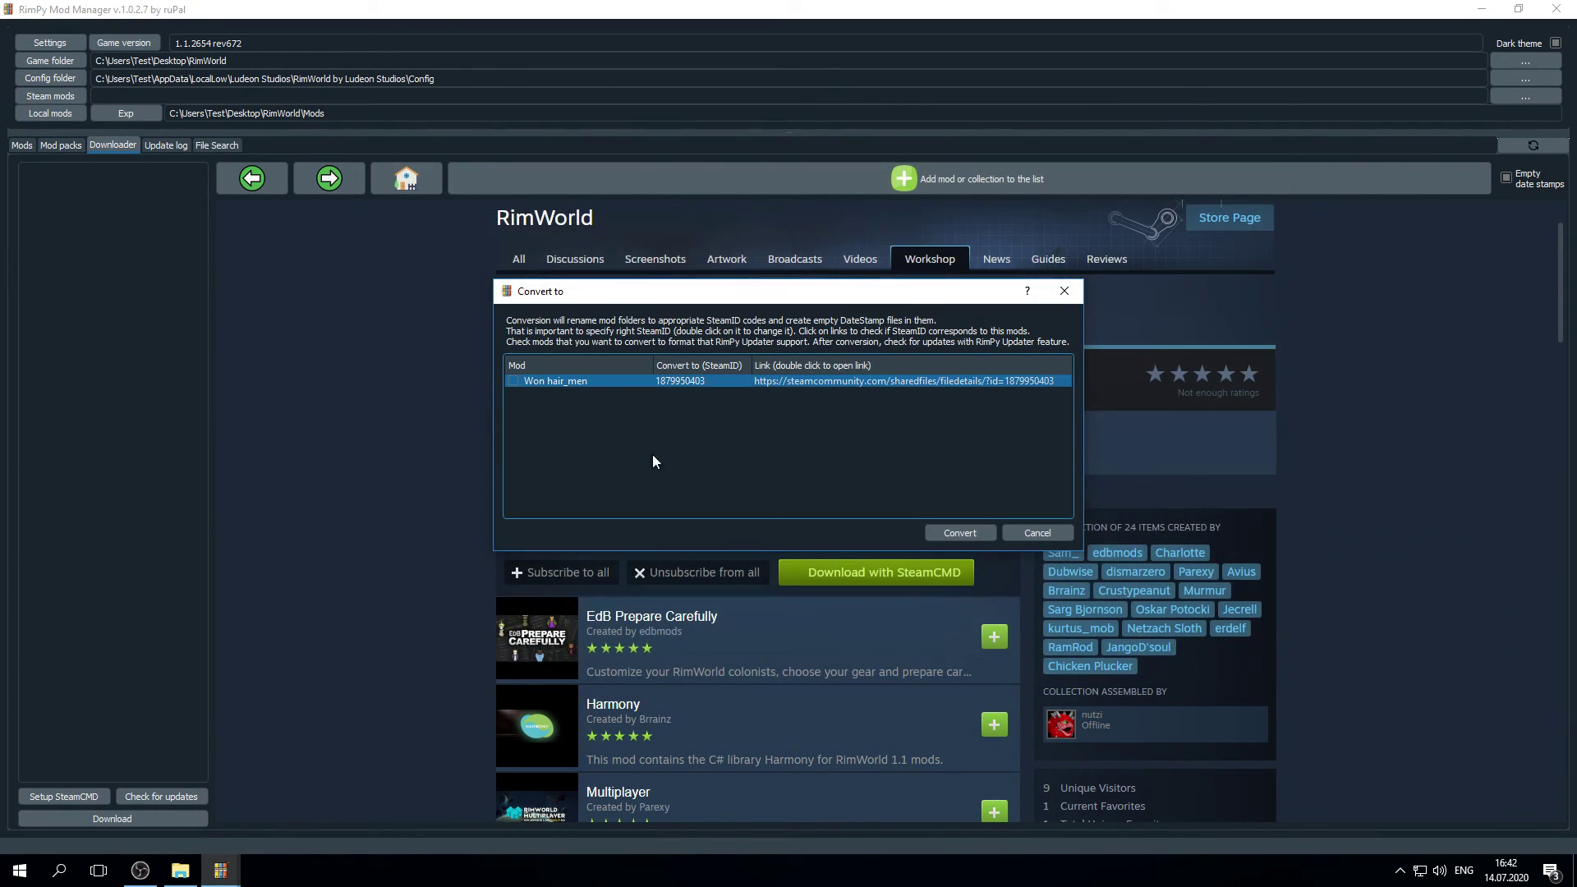
click(511, 381)
click(1040, 532)
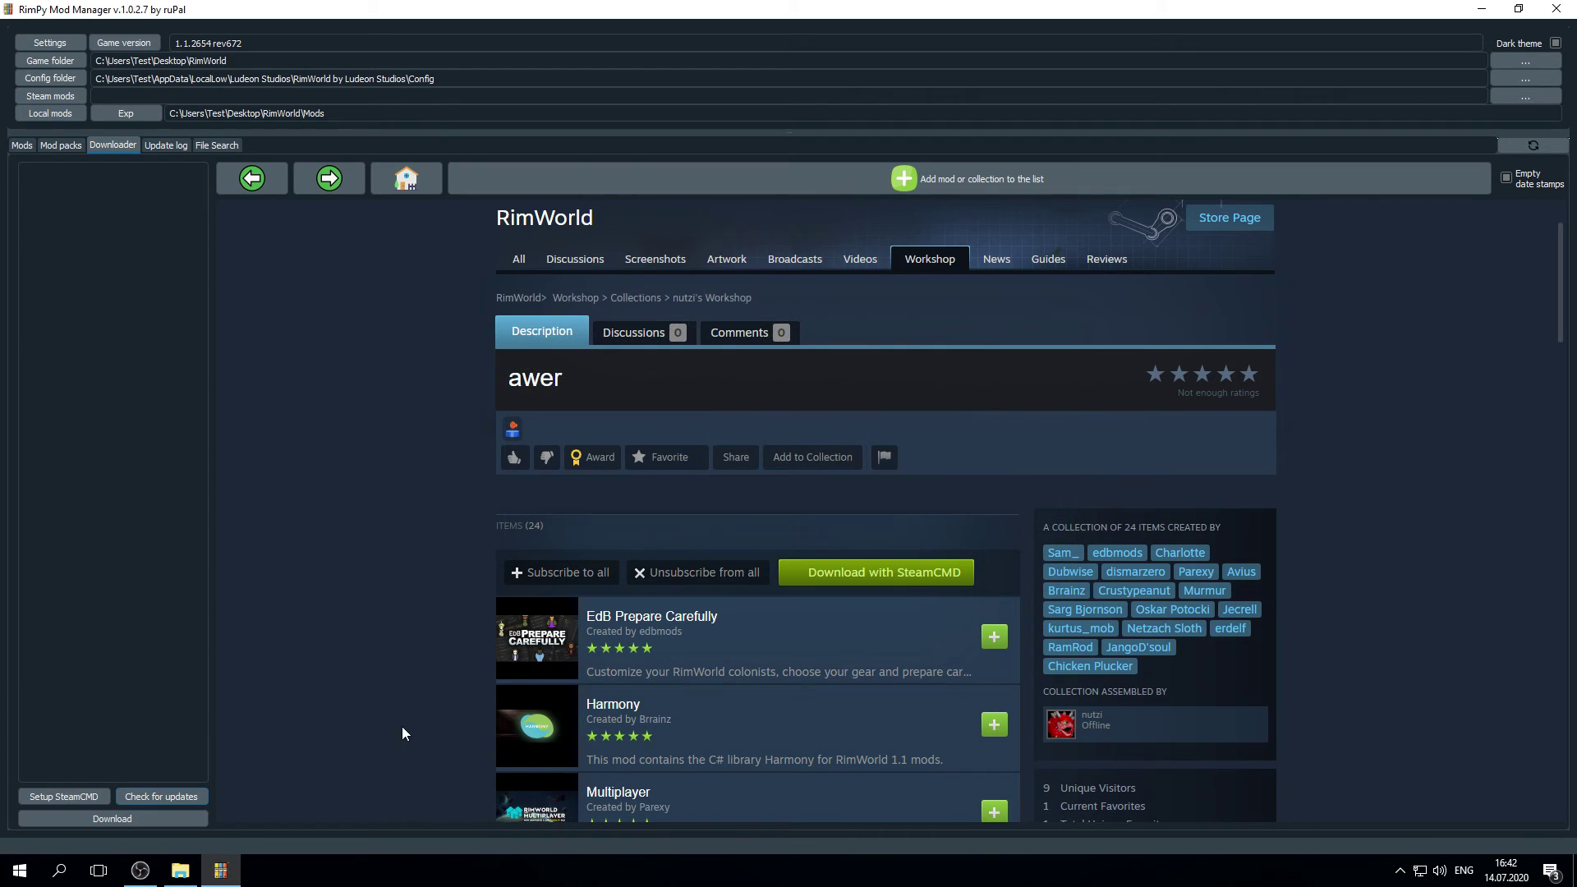
View the details of the unsupported mods that need conversion in the mods updater and close it
click(186, 795)
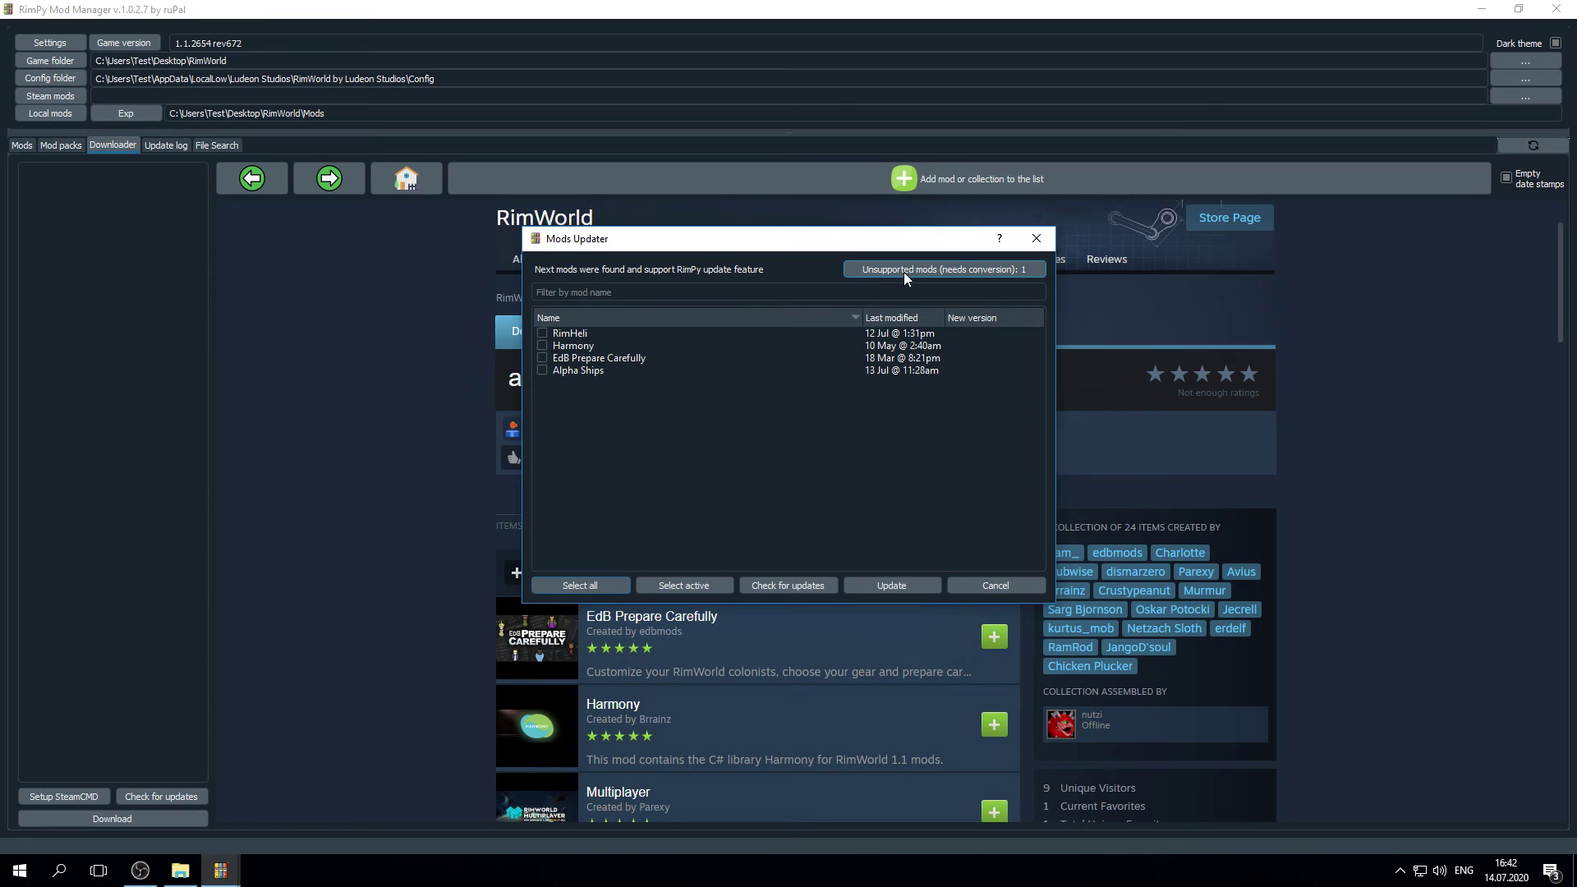
click(983, 272)
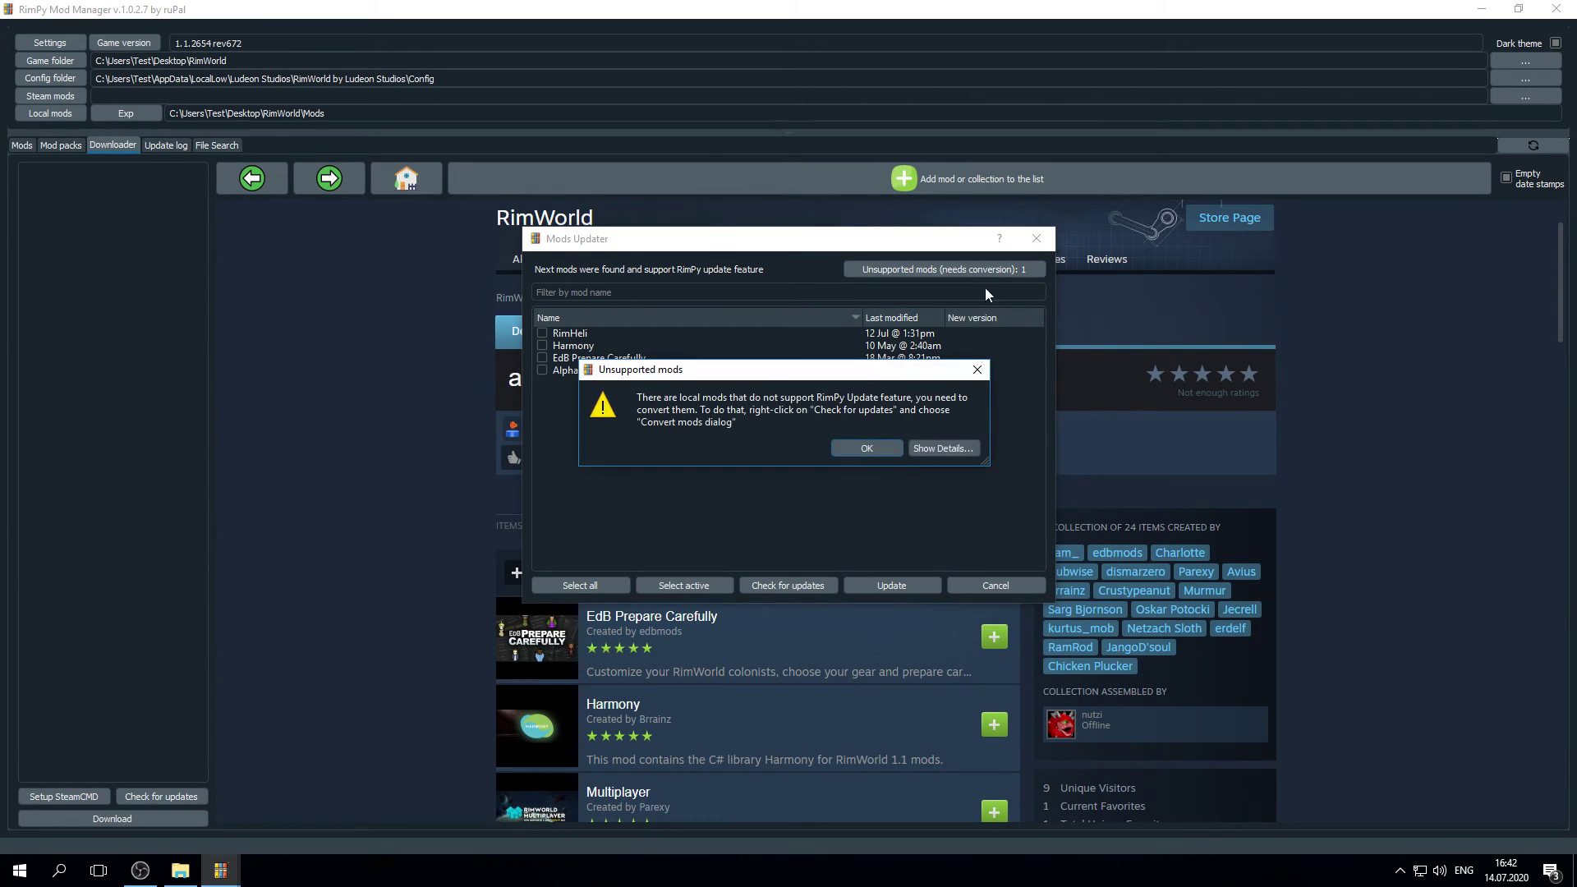
click(938, 447)
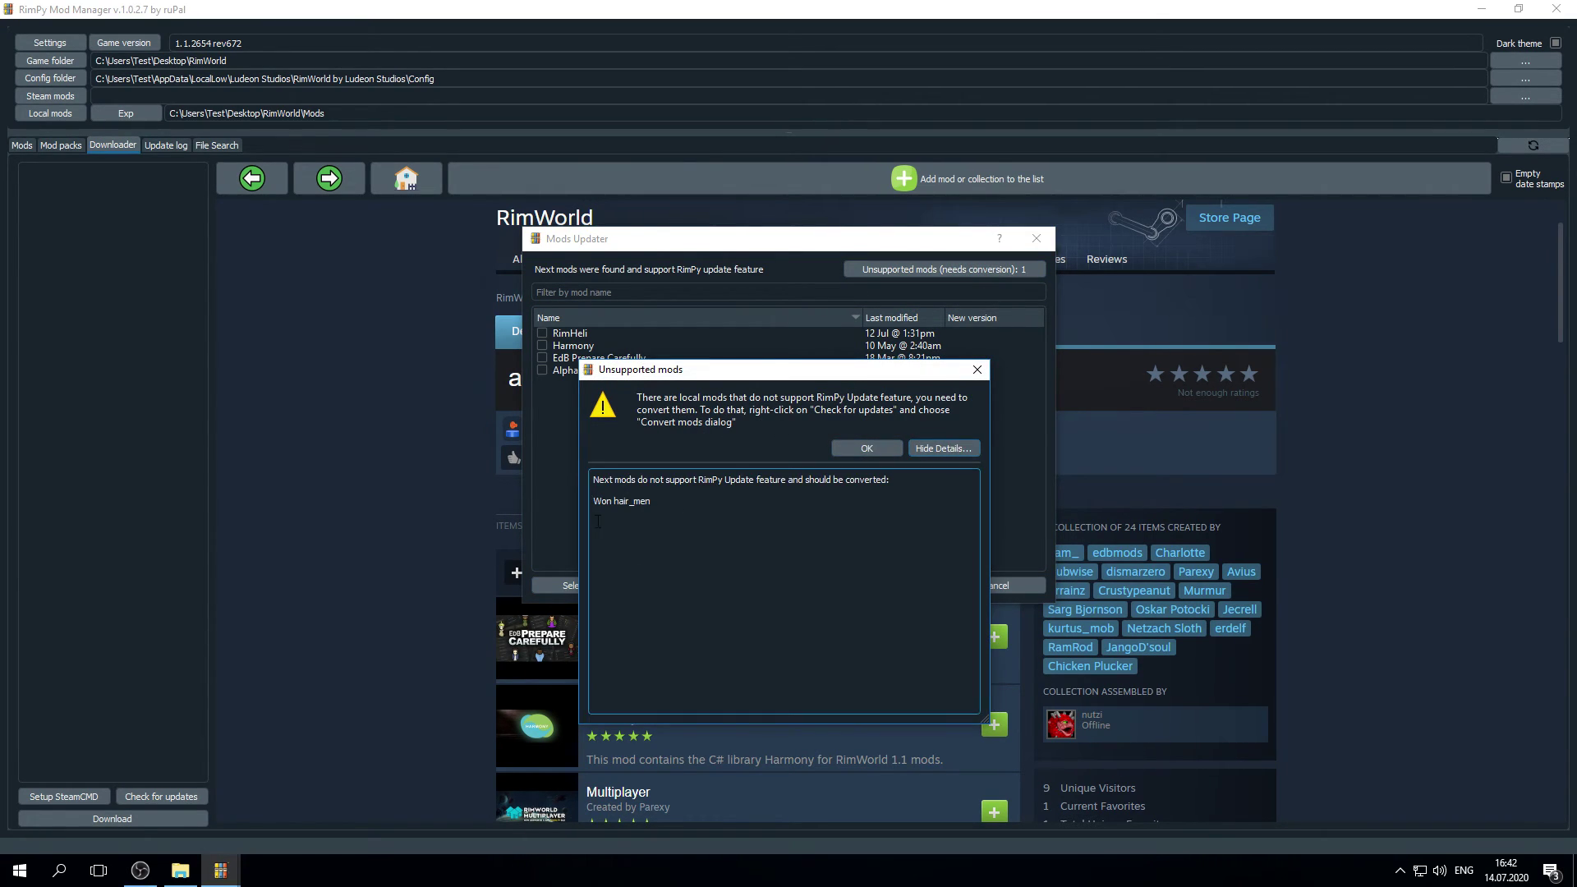
click(864, 449)
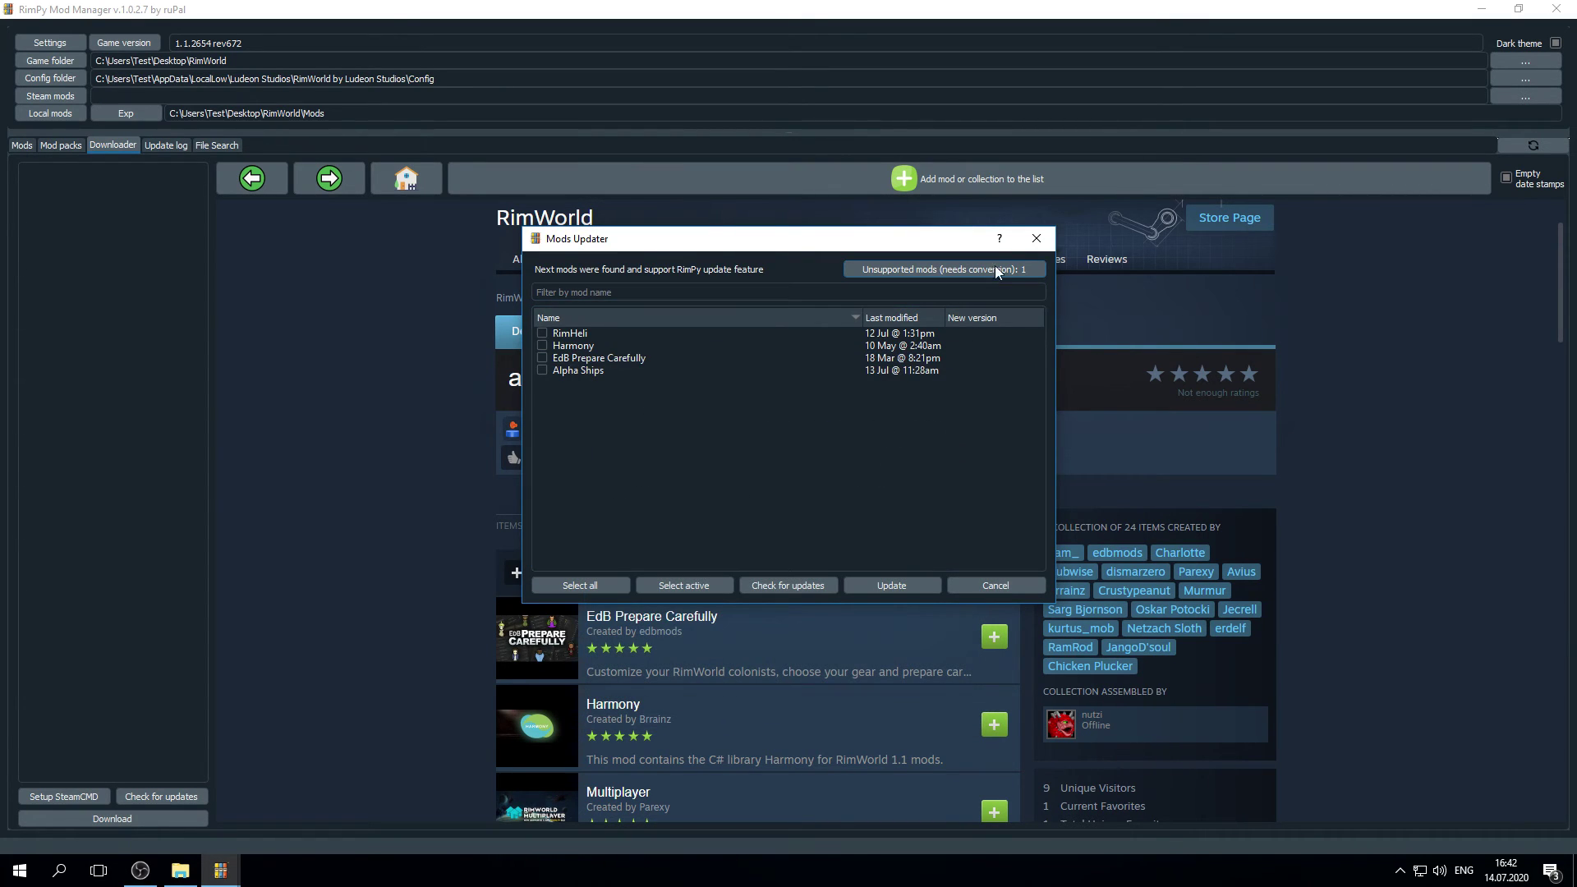
click(1036, 239)
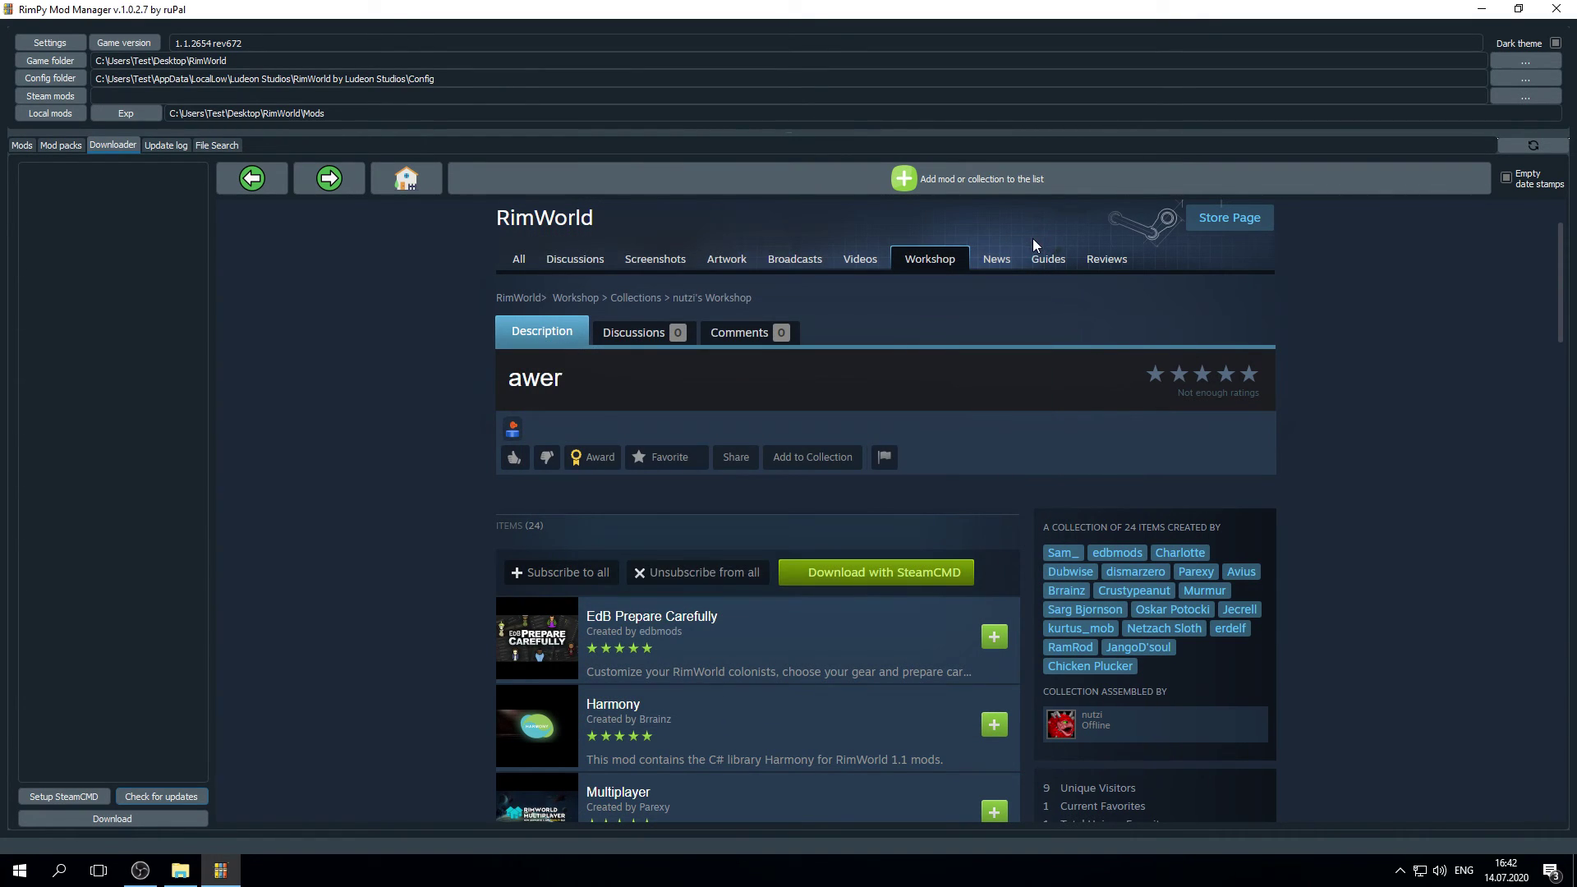
click(172, 796)
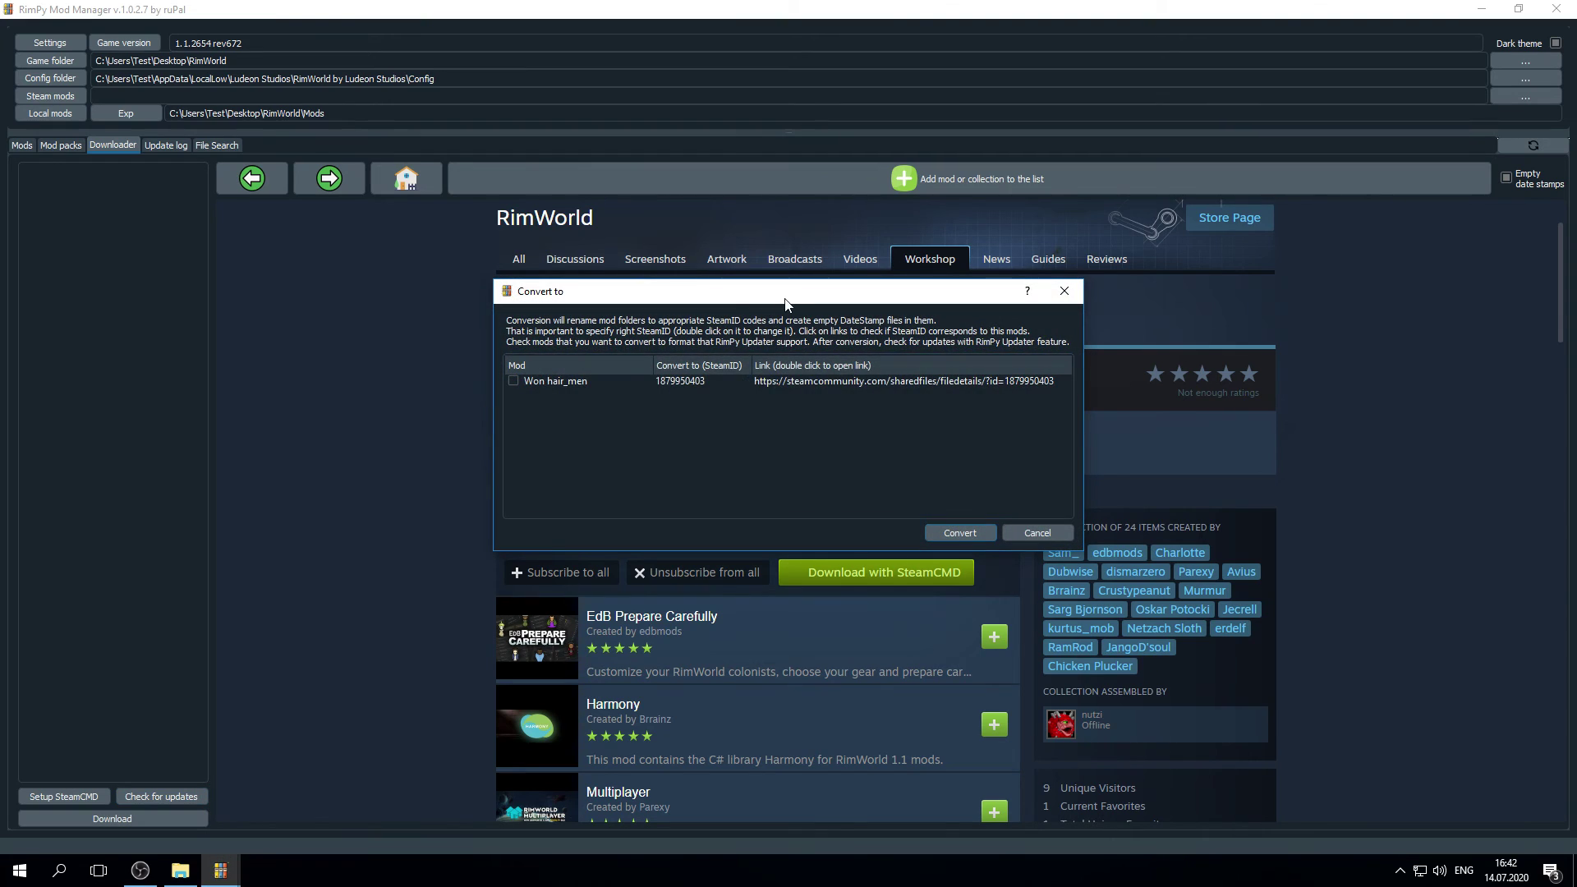
click(514, 380)
click(961, 533)
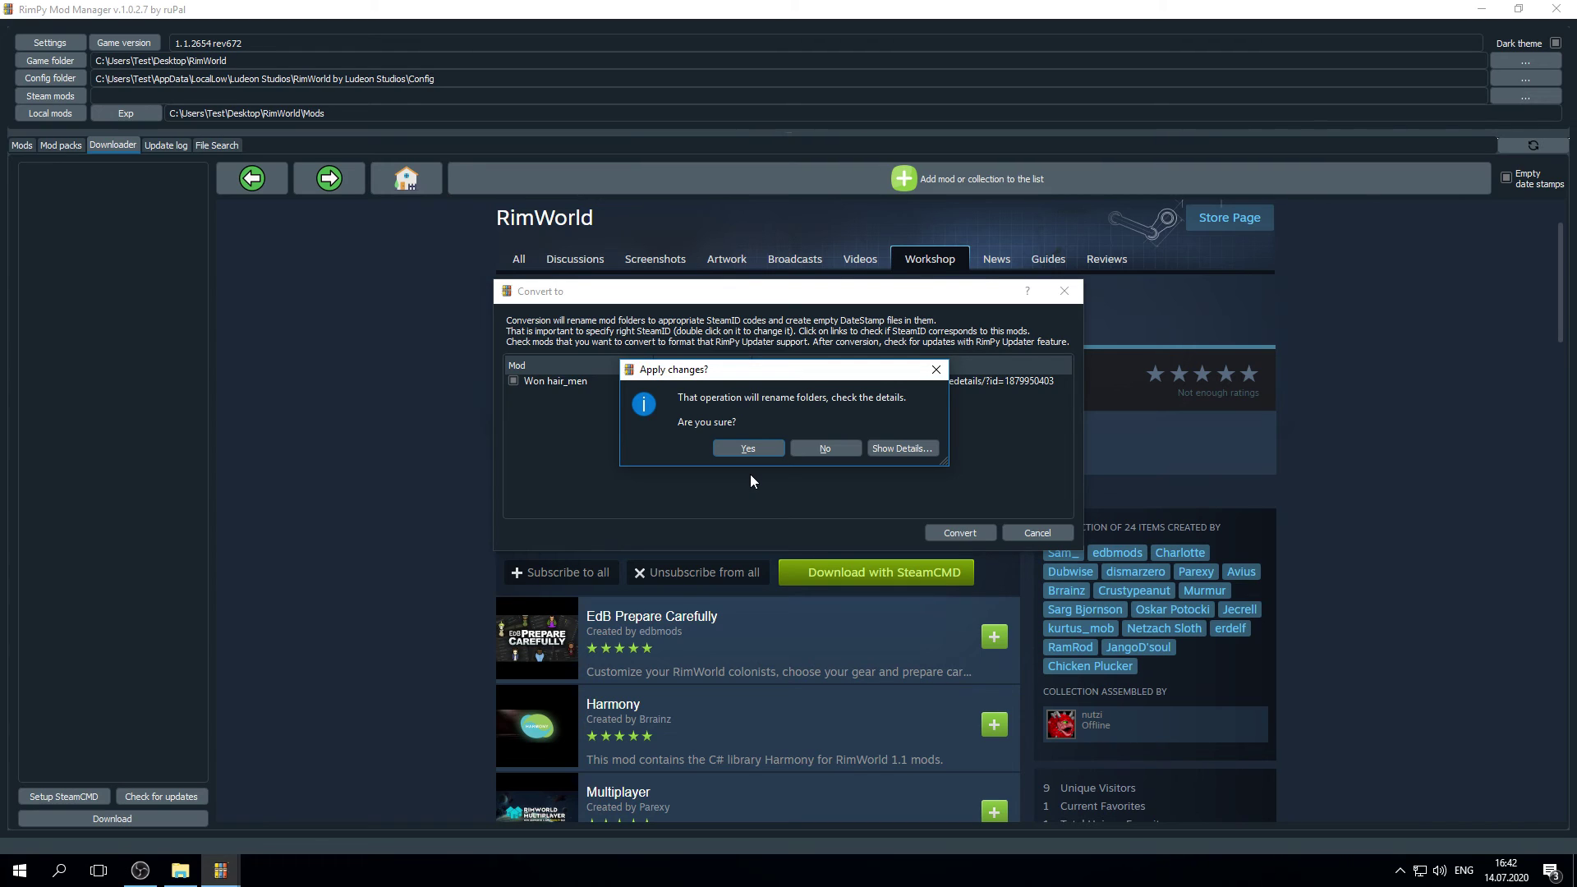
drag(759, 369, 734, 433)
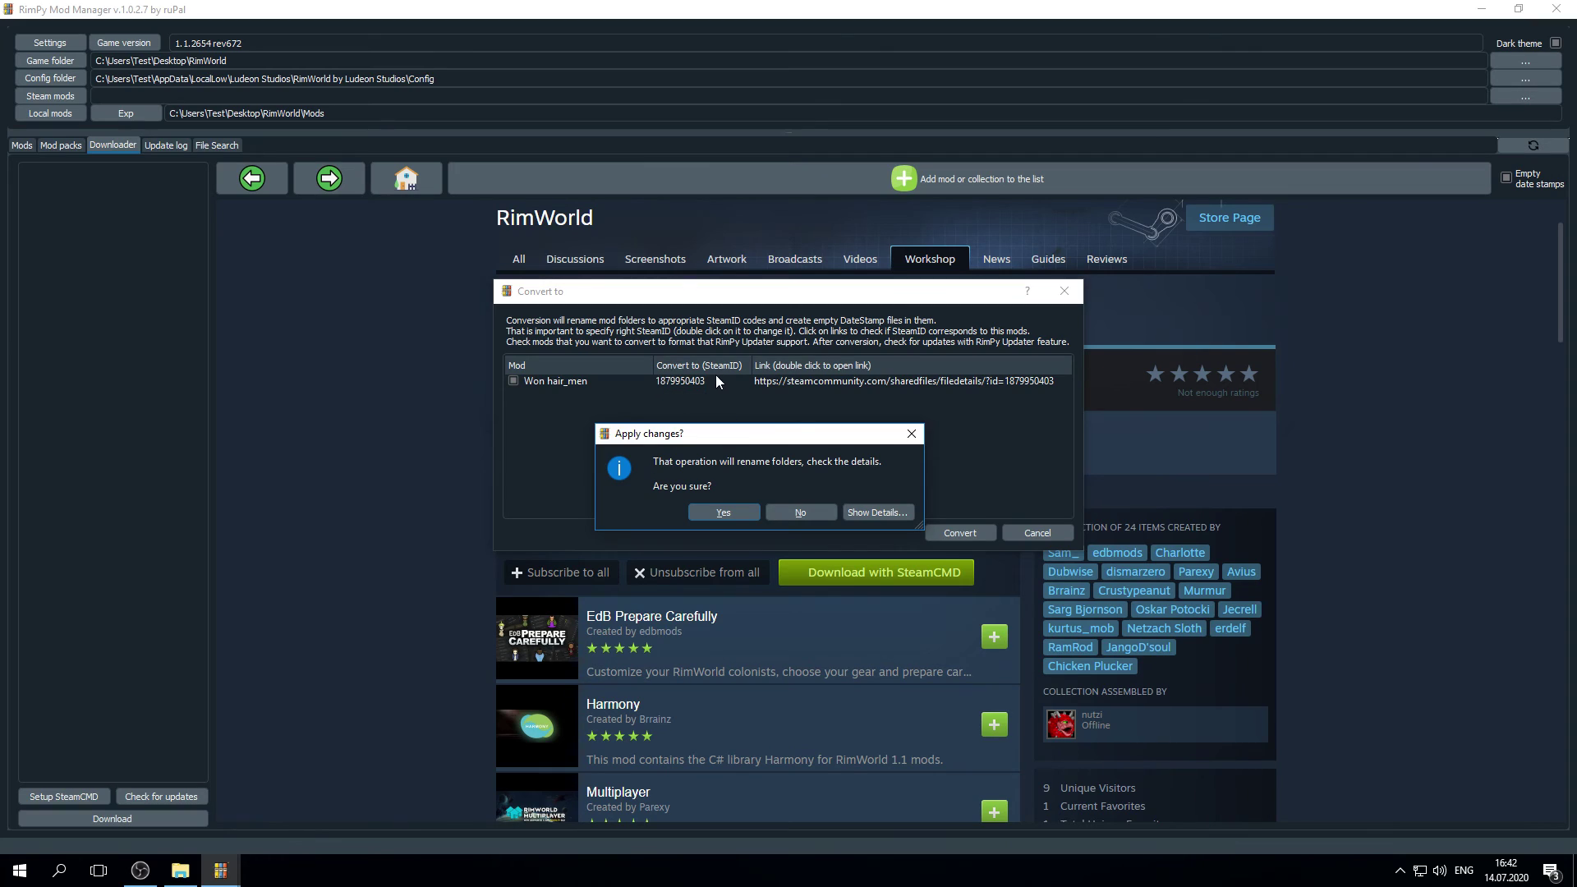
click(748, 515)
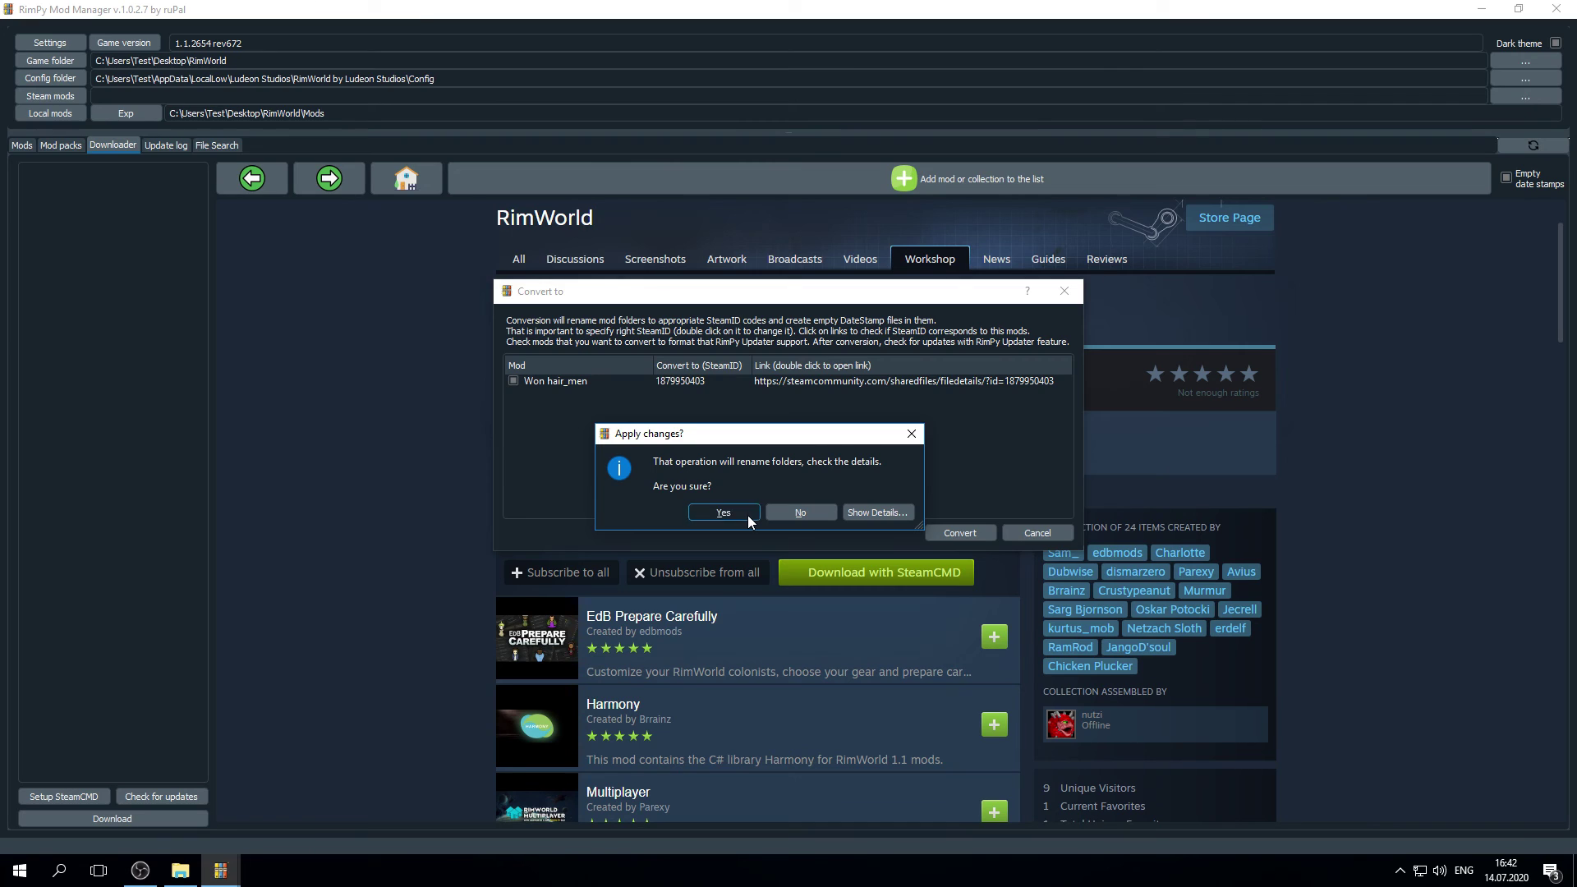
Check all mods for new versions in the mods updater and update Won hair_men
click(174, 795)
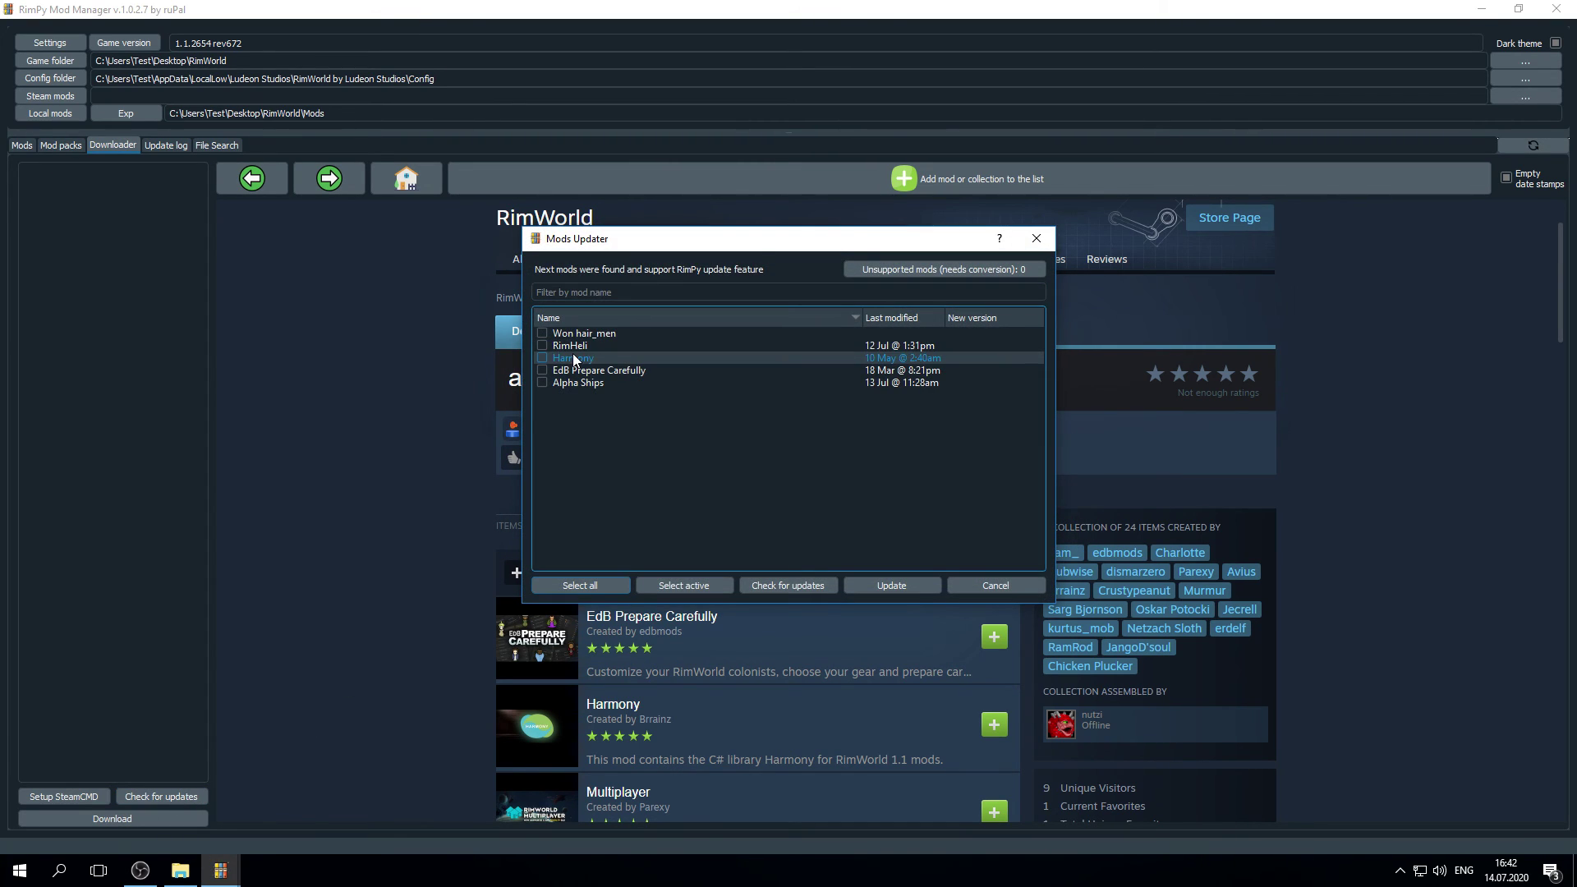
click(597, 338)
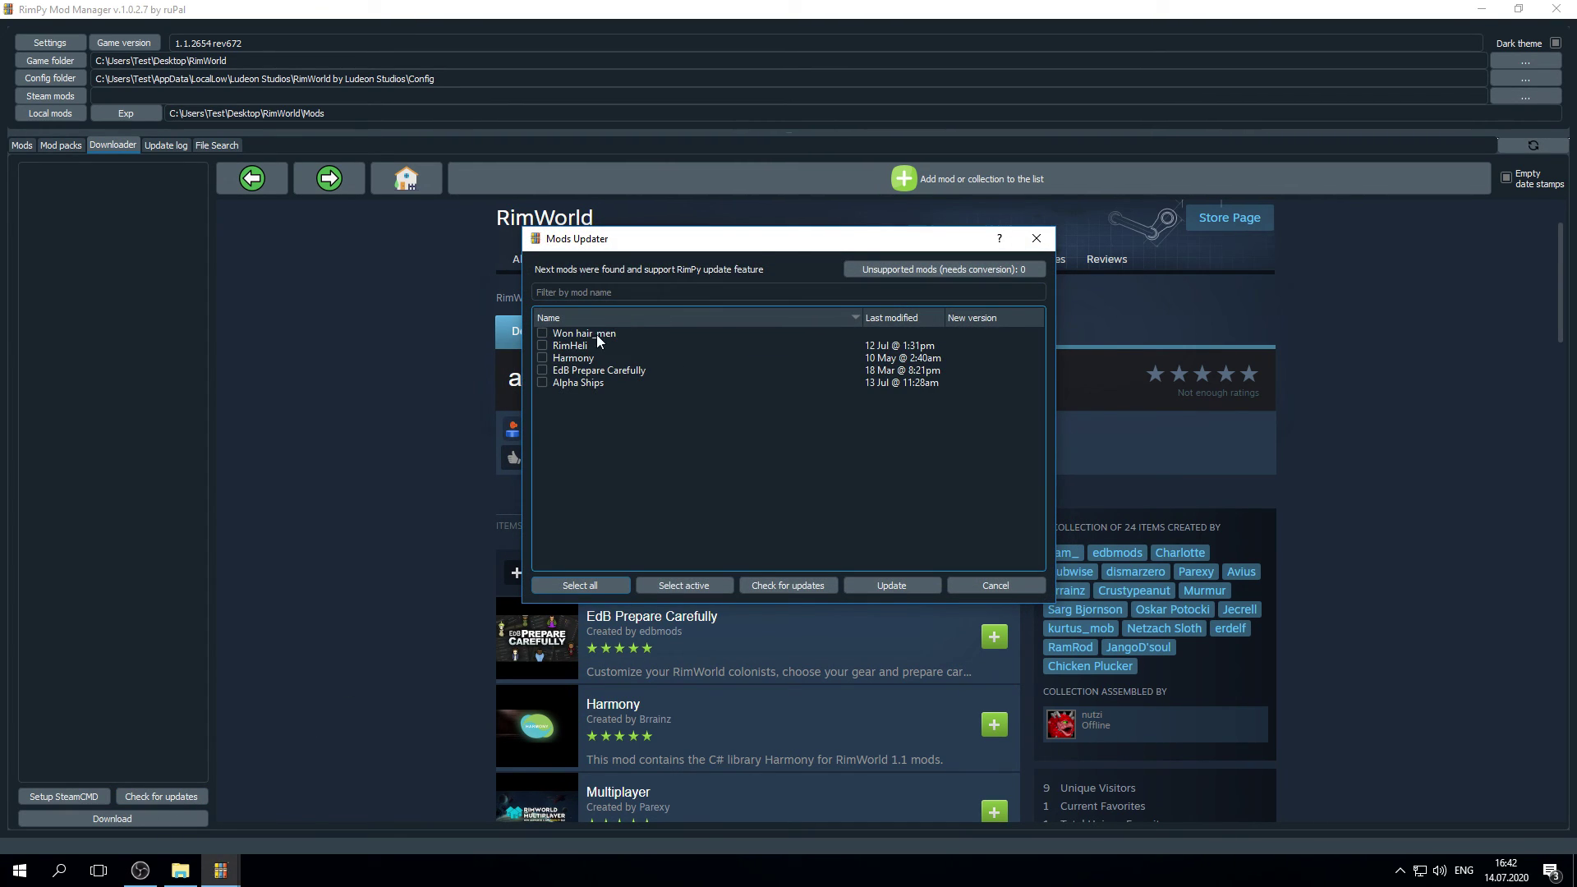
click(609, 584)
click(813, 586)
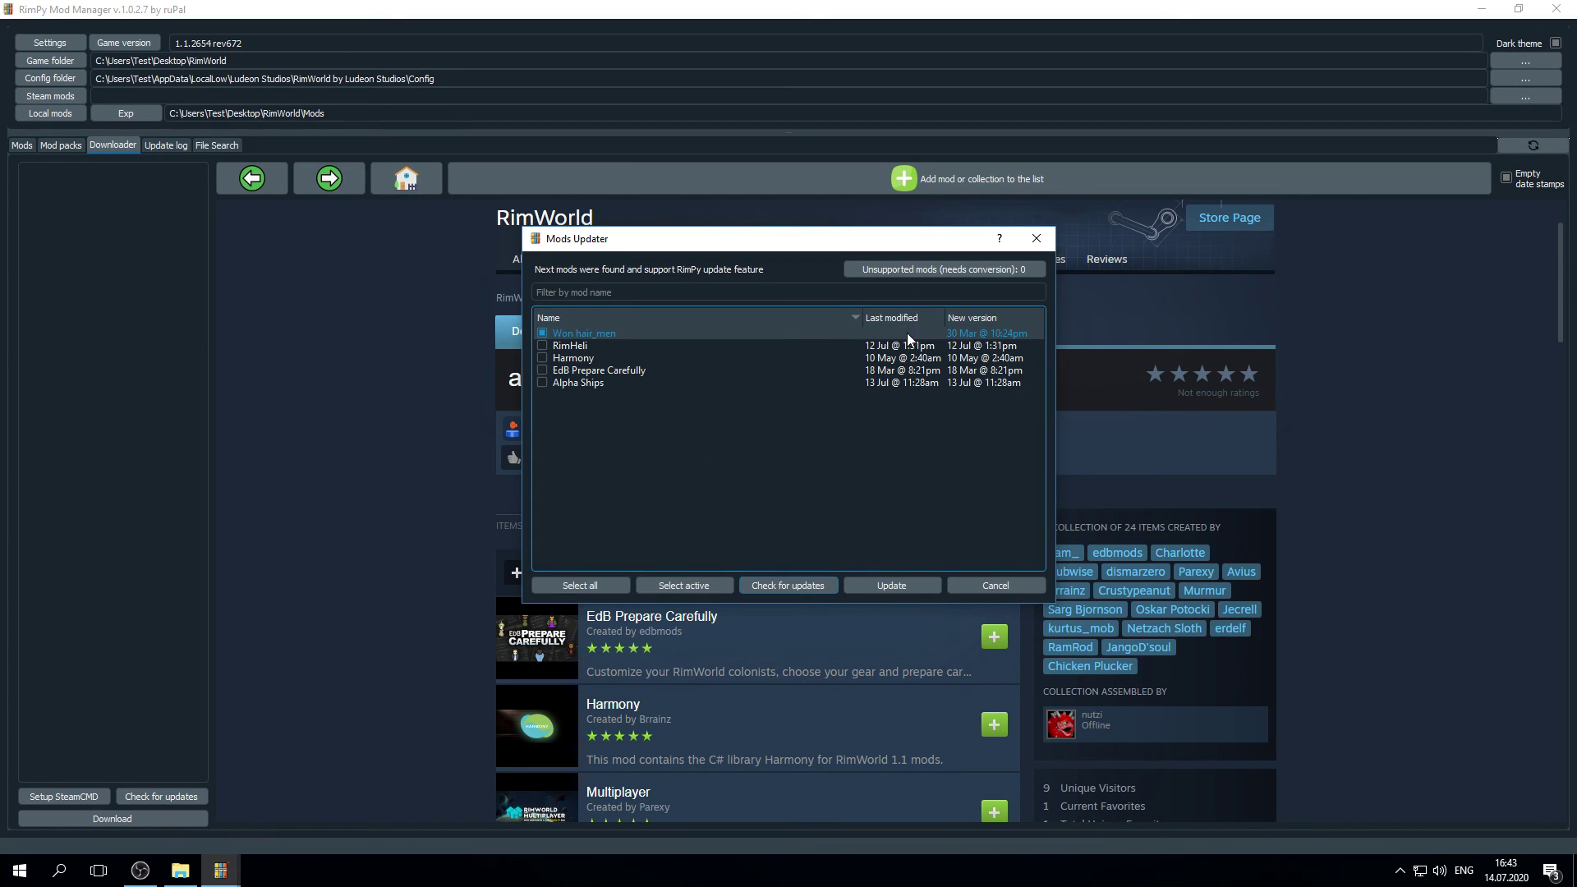
click(542, 333)
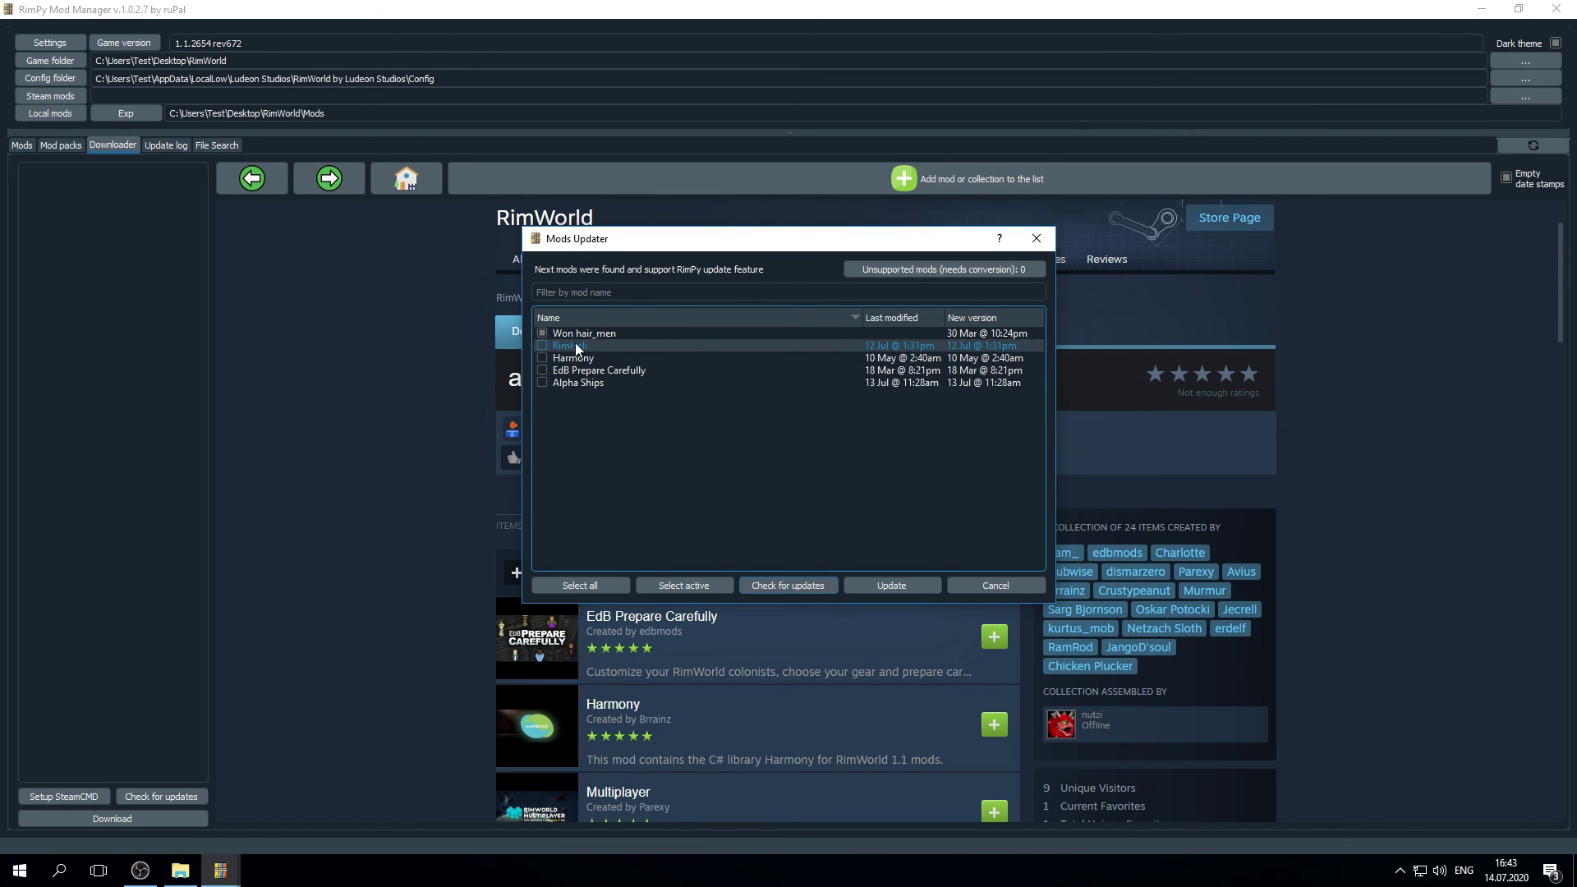
click(876, 588)
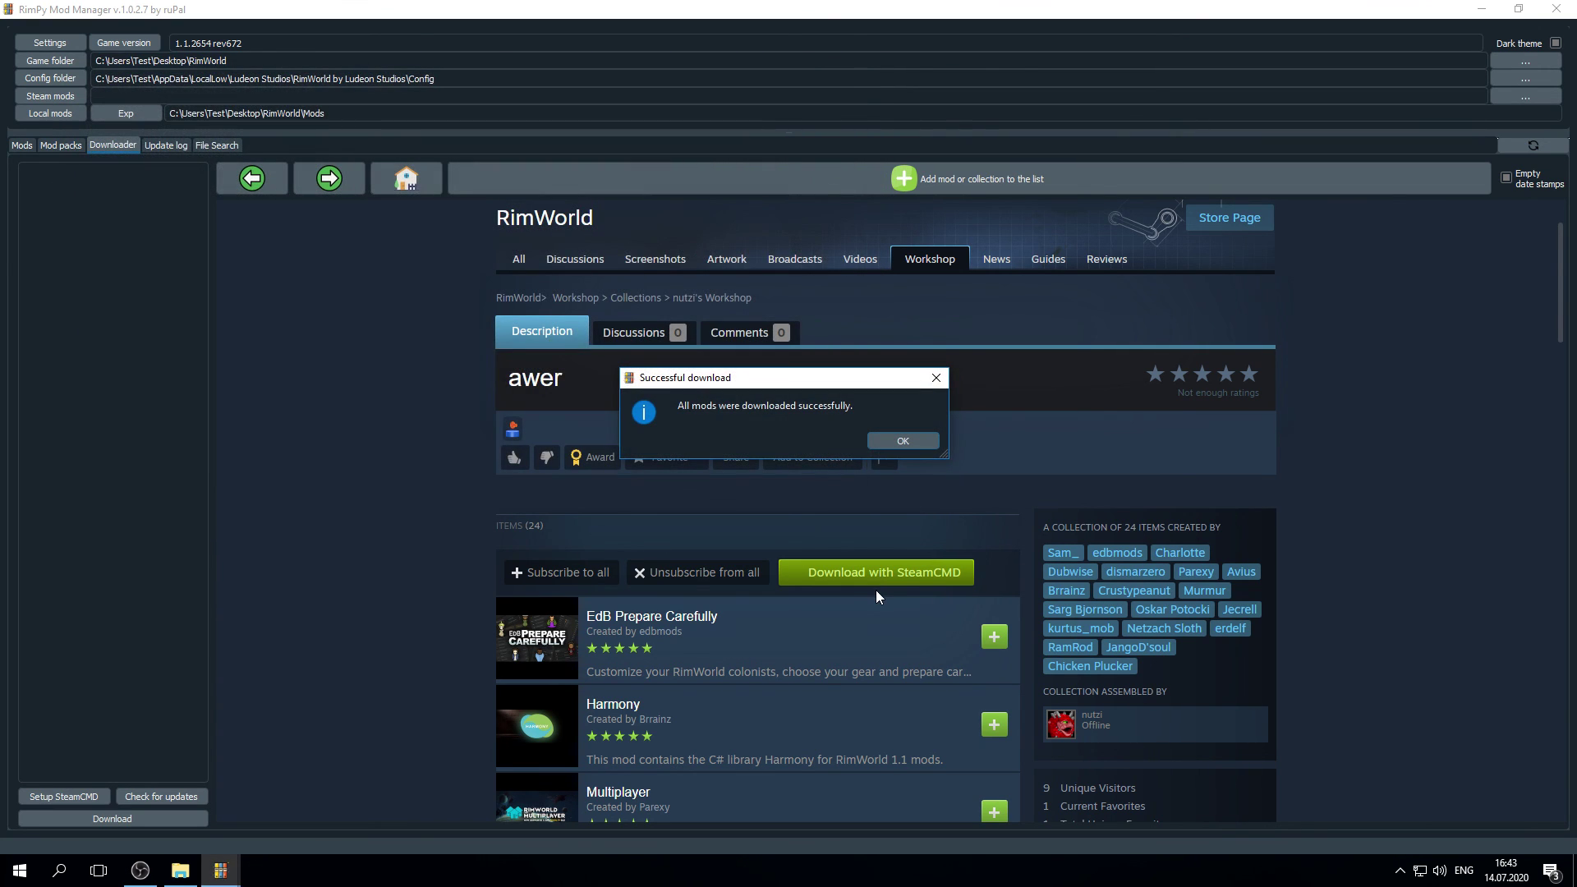
click(911, 441)
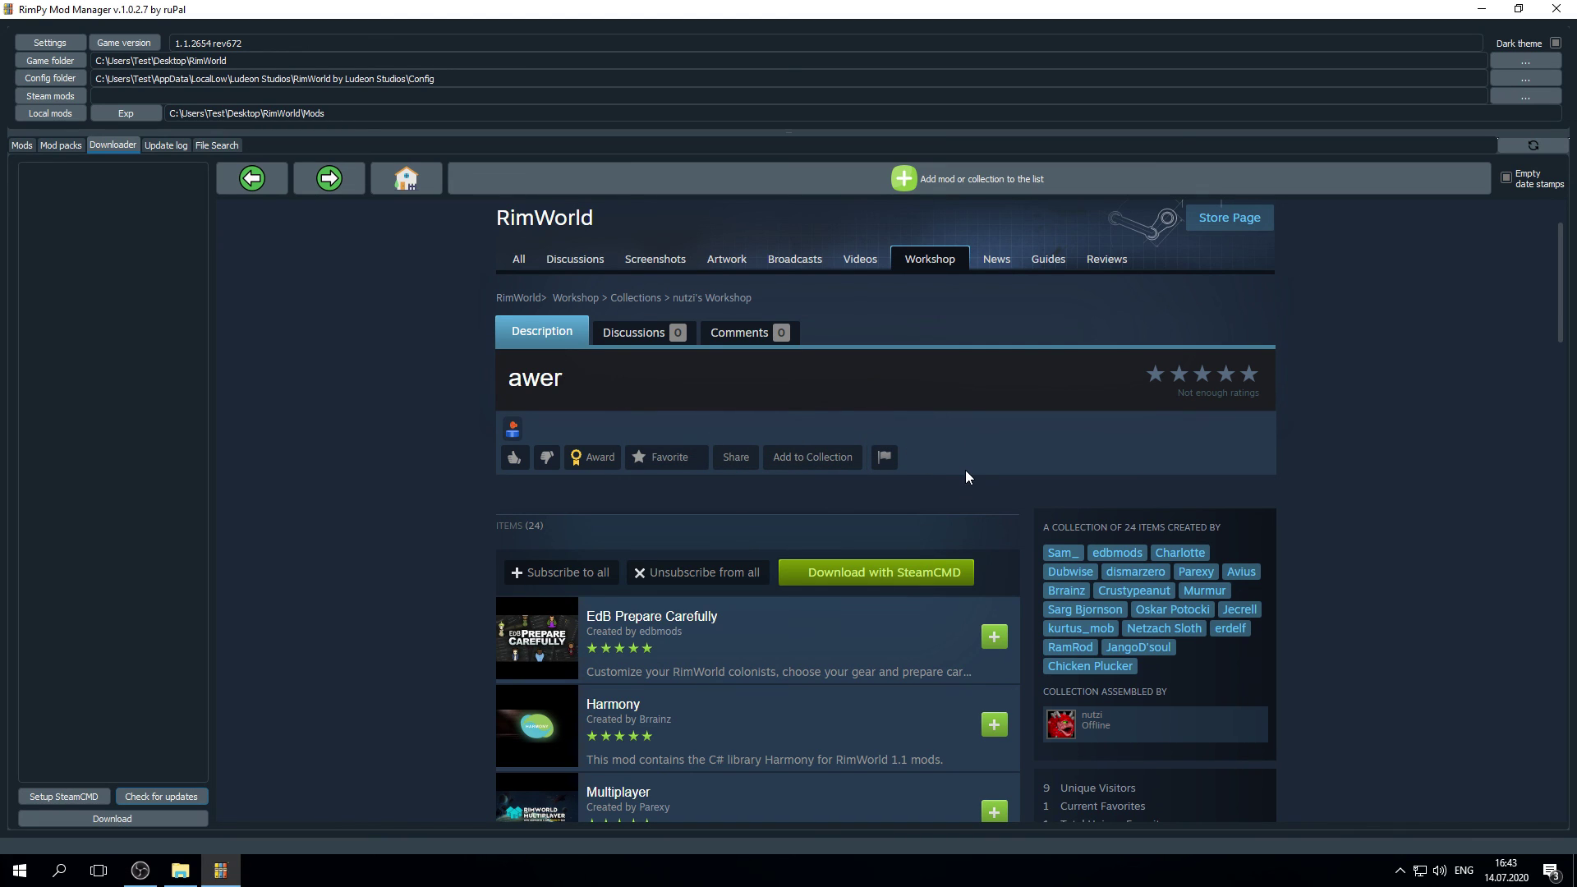
Check Won hair_men for updates again and compare its last modified date with the new version date
click(181, 800)
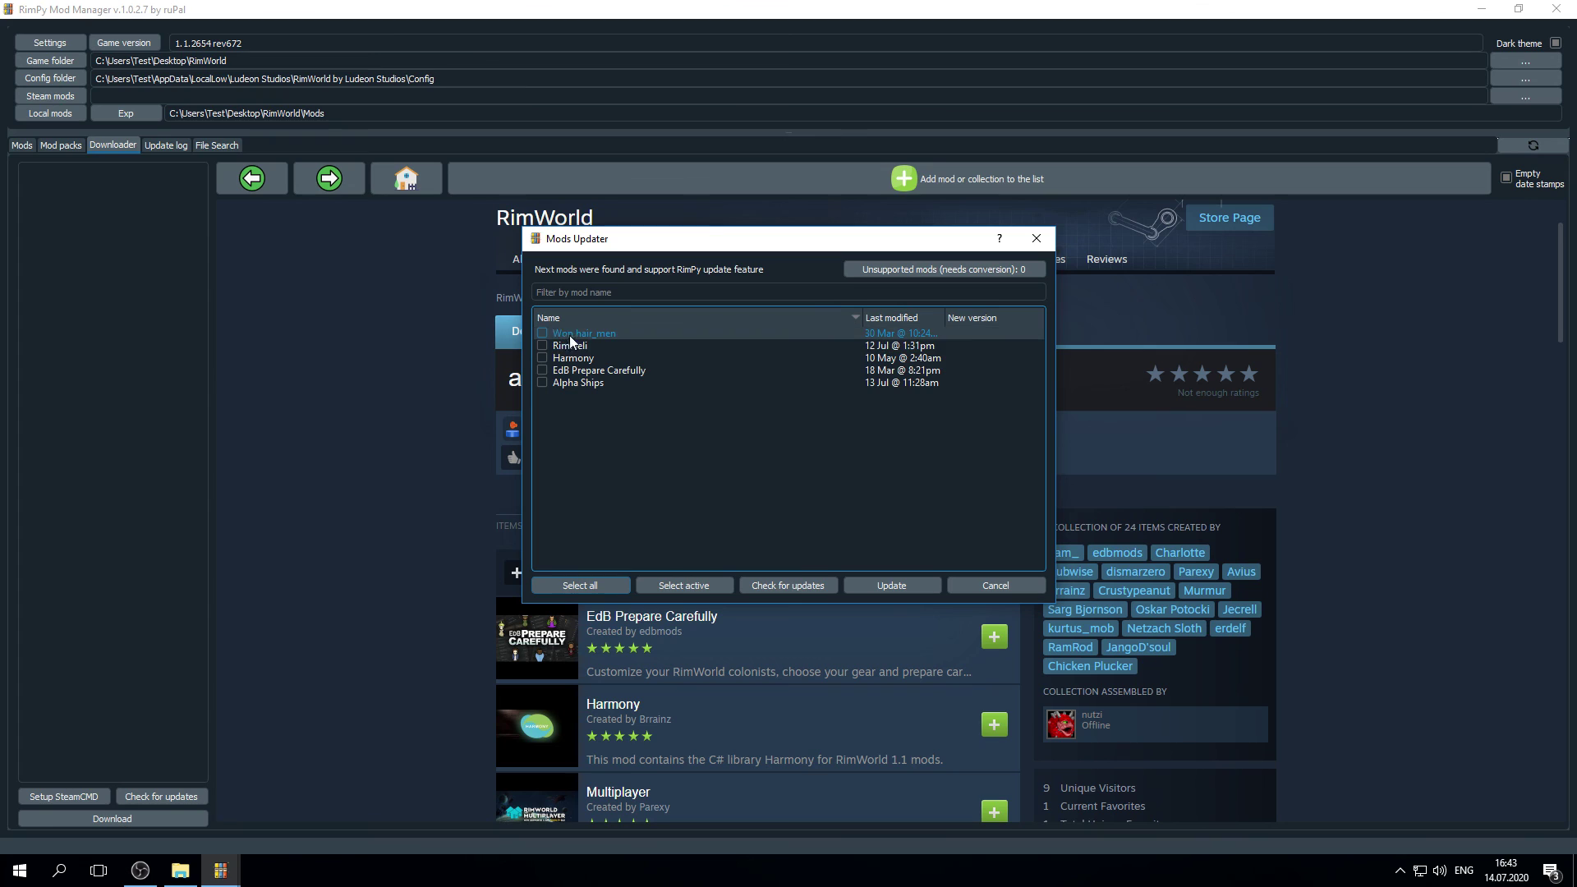
click(771, 585)
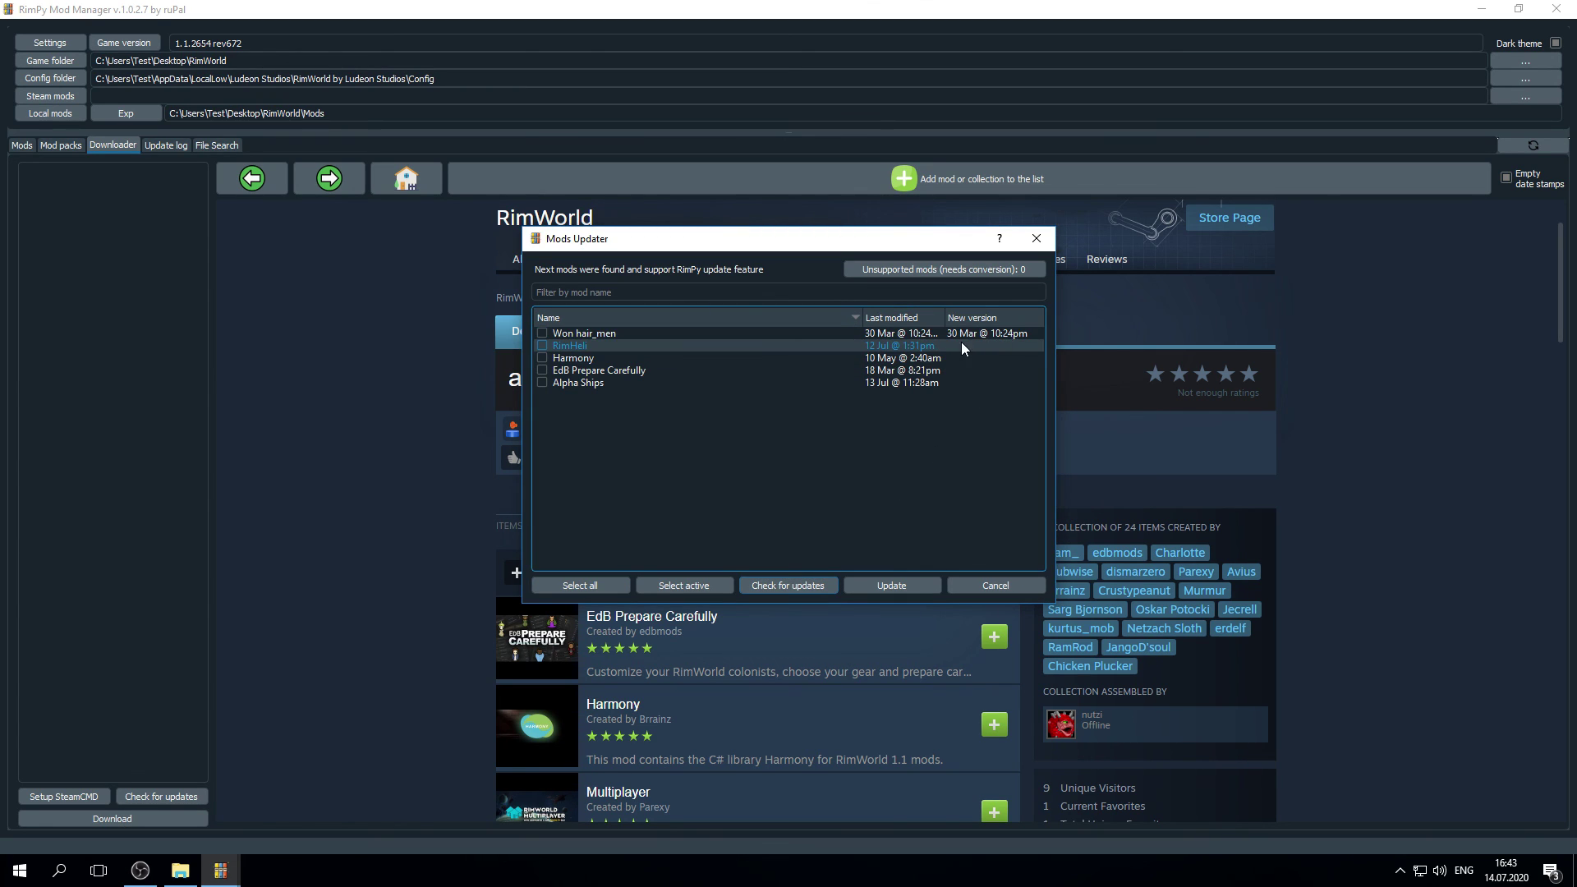
drag(1057, 353, 1137, 536)
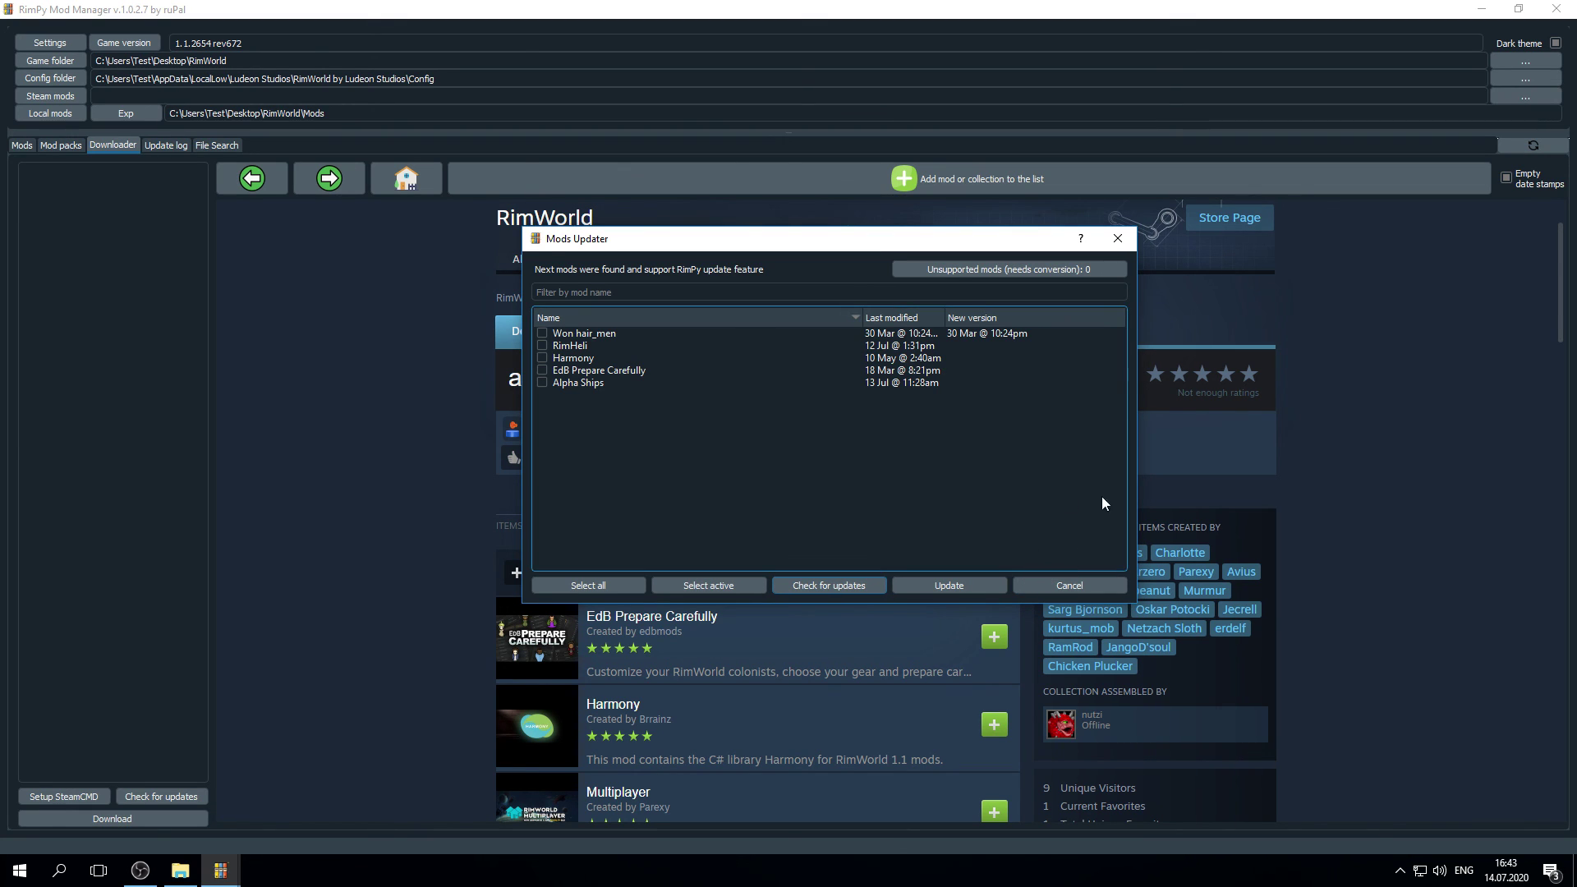
click(1118, 239)
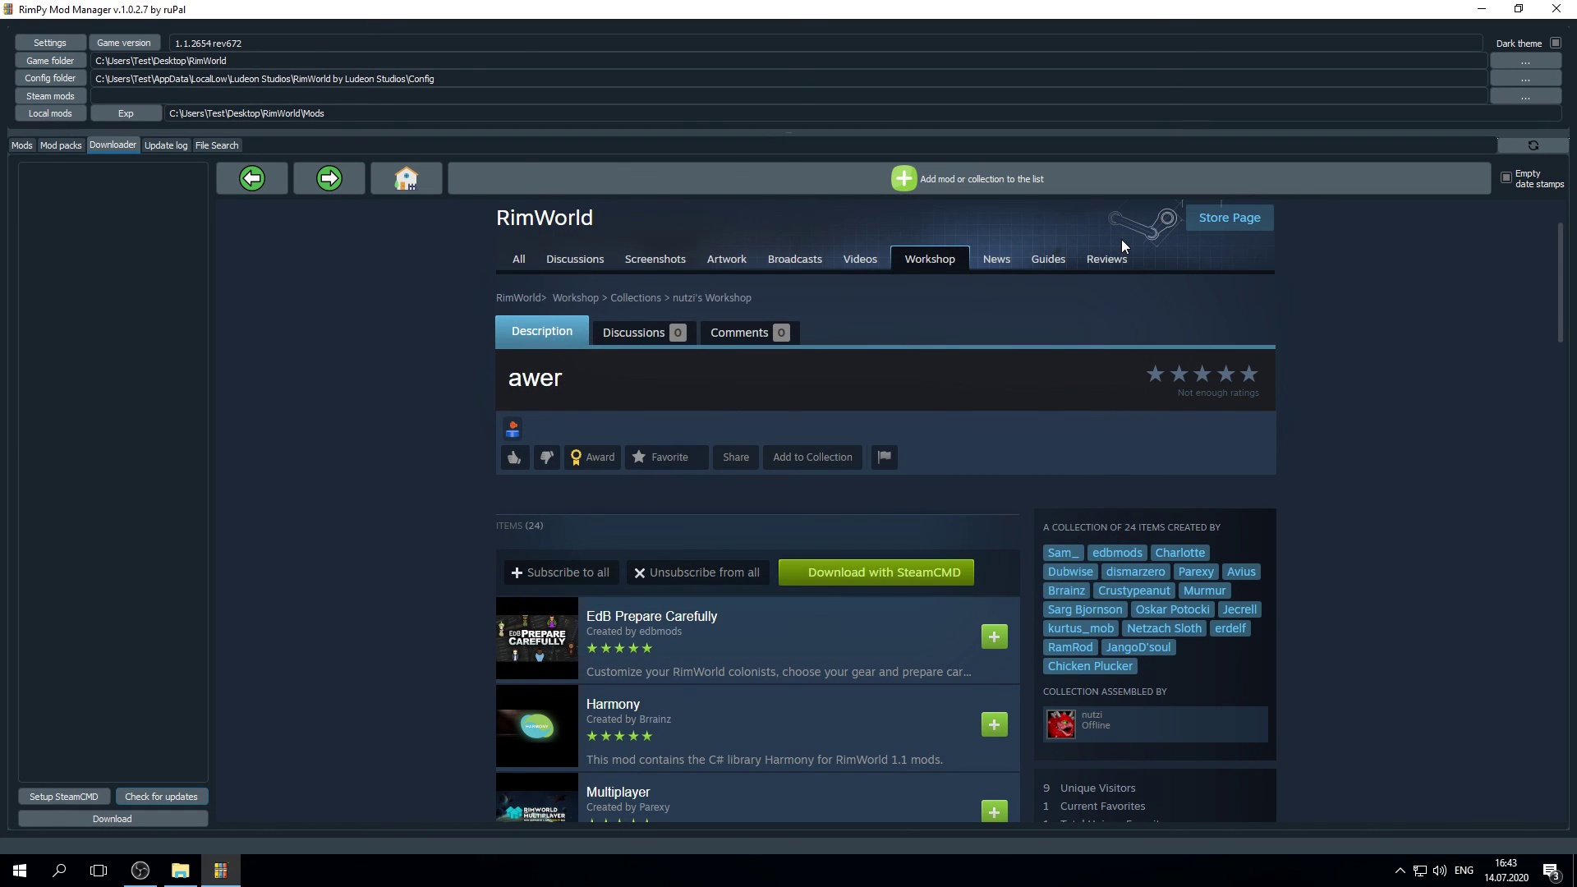